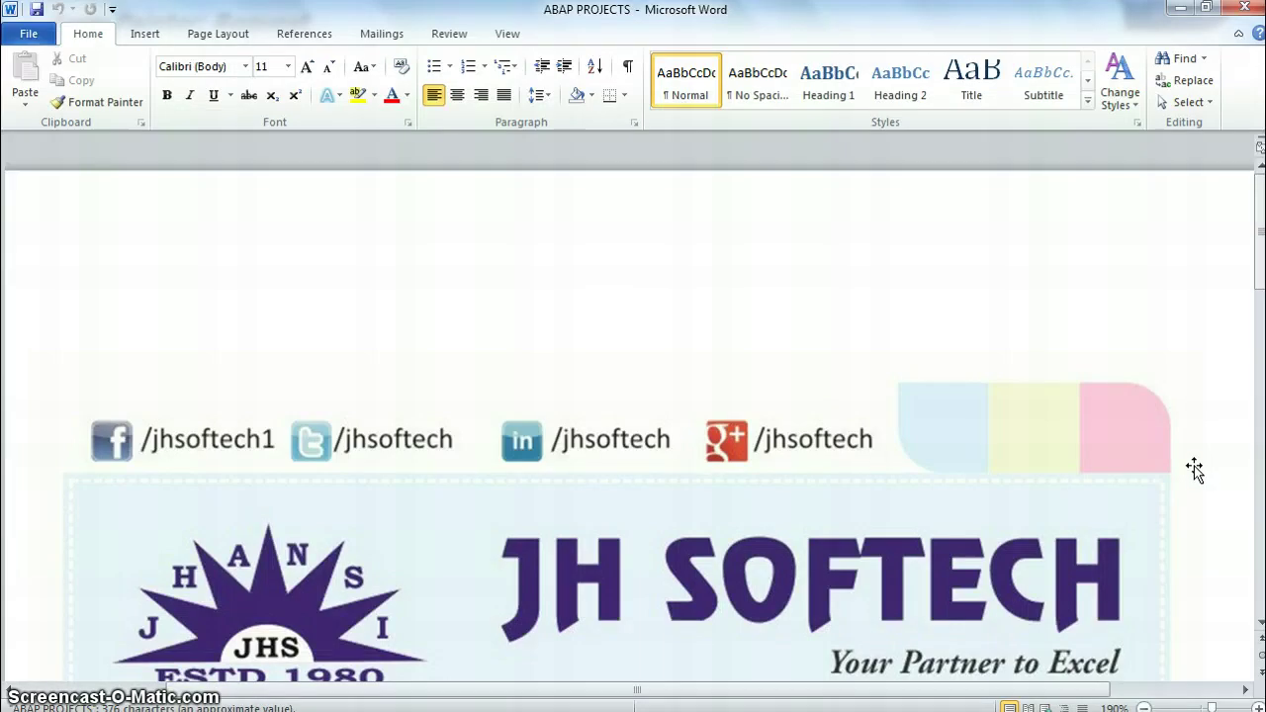
# Add a note in parentheses after SCRIPTS, item 13 of the project list.
pyautogui.scroll(-10, 1209, 457)
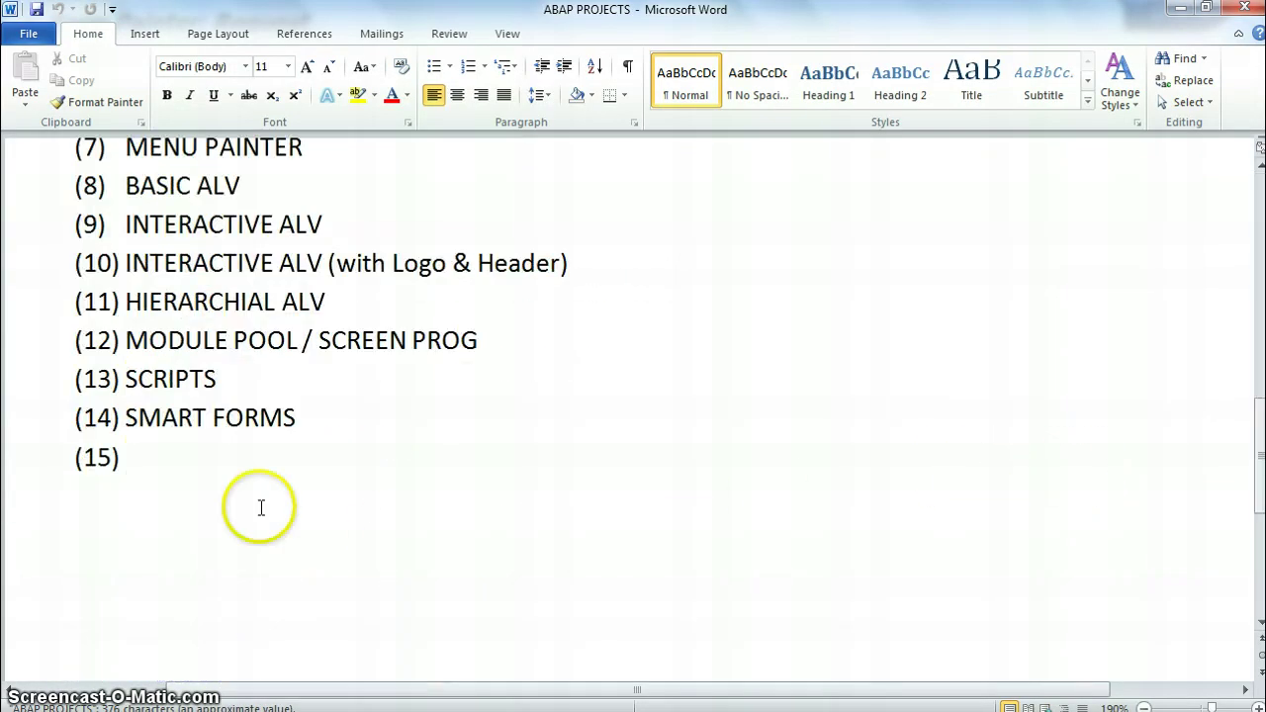
pyautogui.click(280, 379)
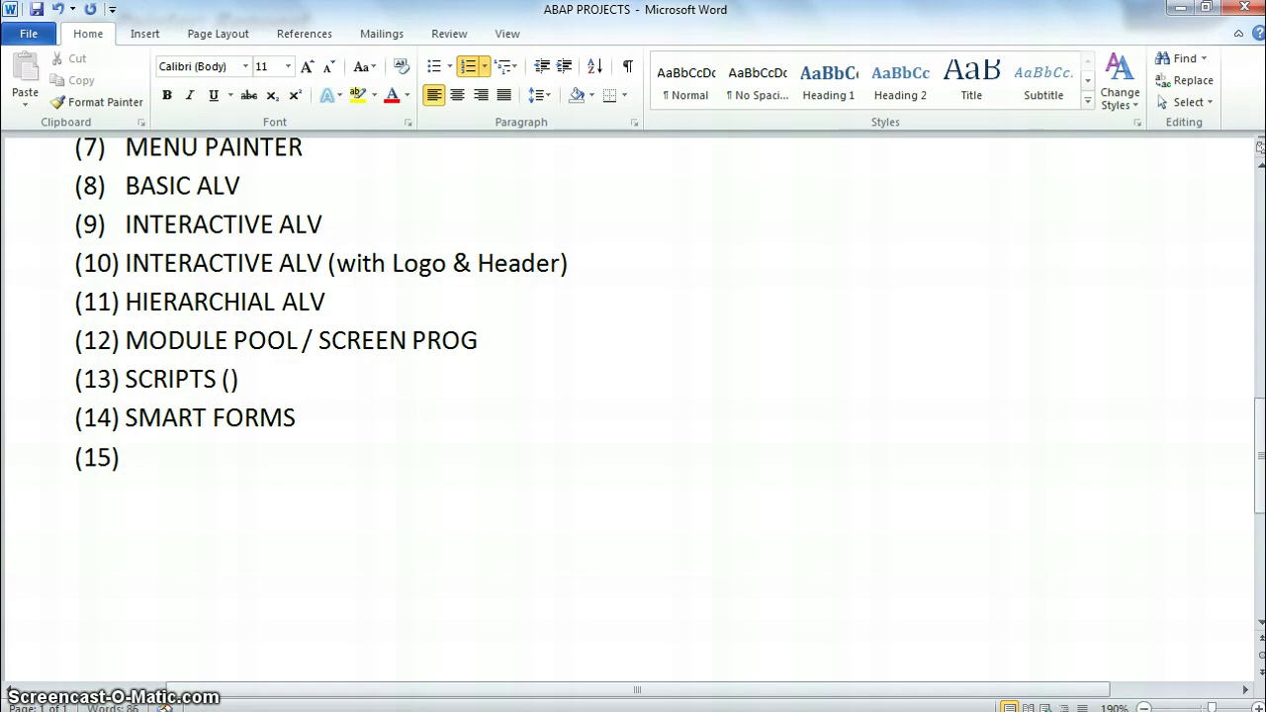
pyautogui.write('ol')
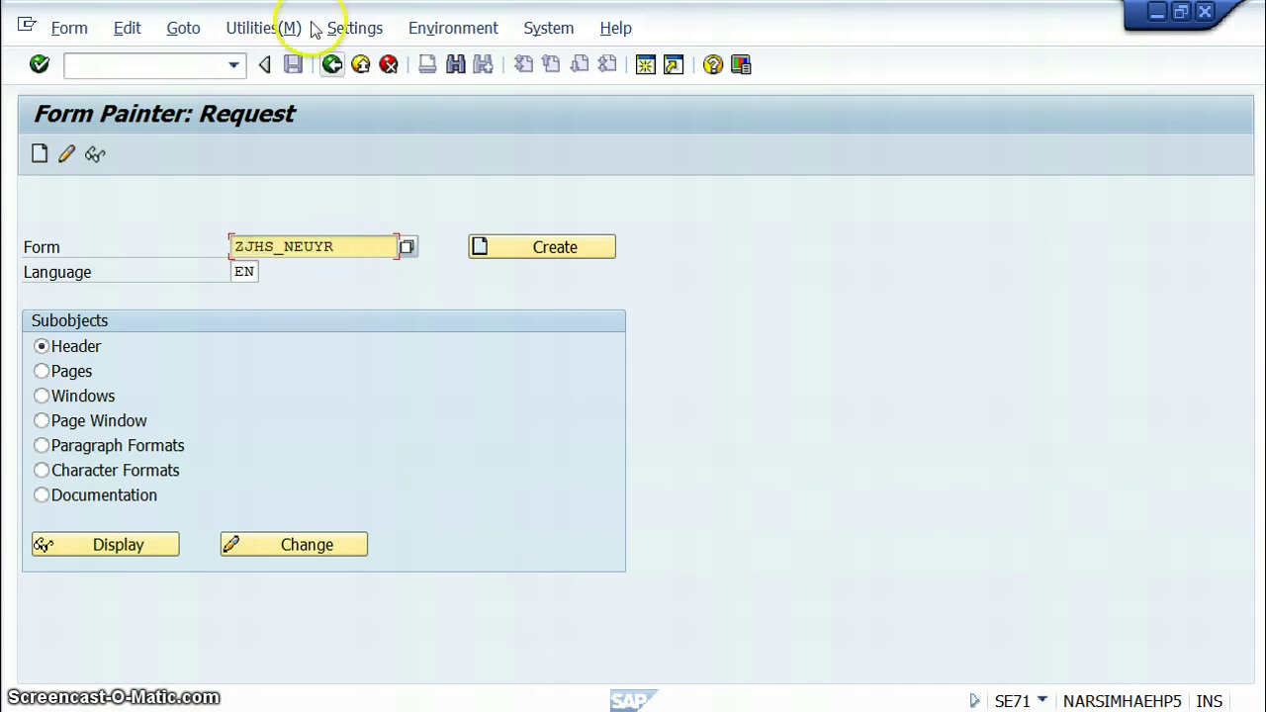
# Switch to SAP, reopen Form Painter with transaction SE71 and start creating the form ZJHS_NEUYR in language EN.
pyautogui.click(333, 64)
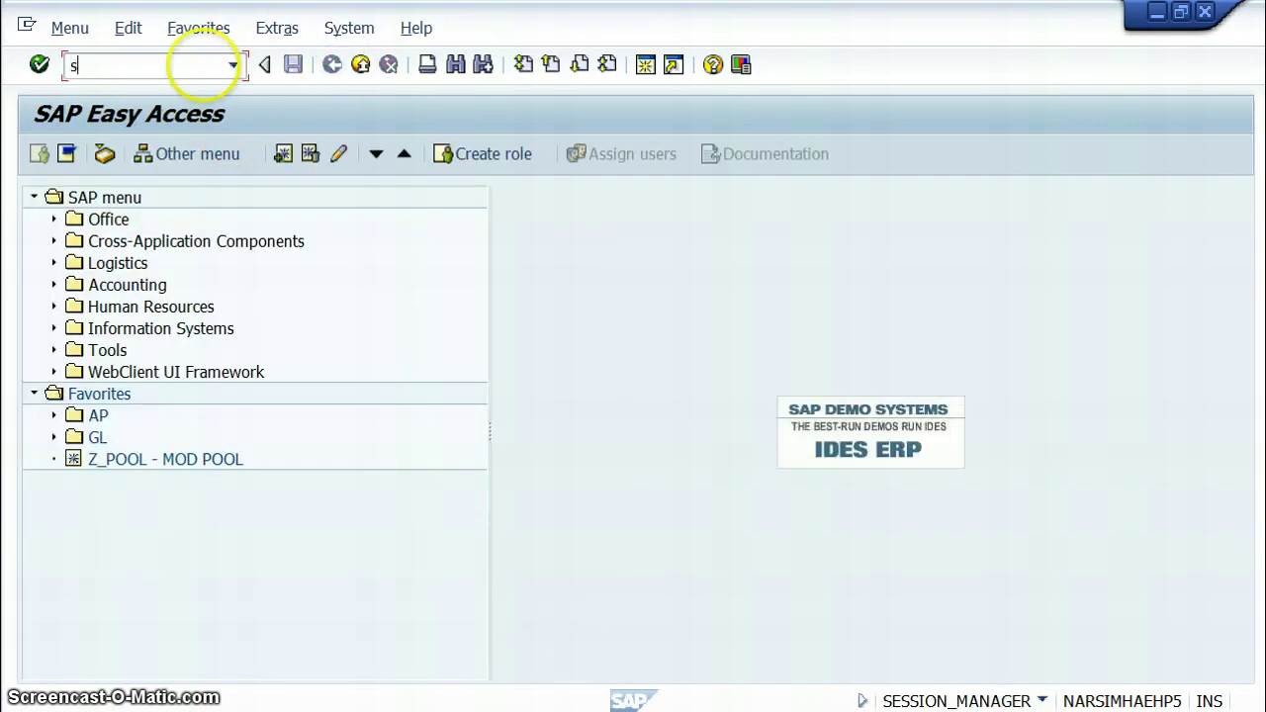
pyautogui.press('Return')
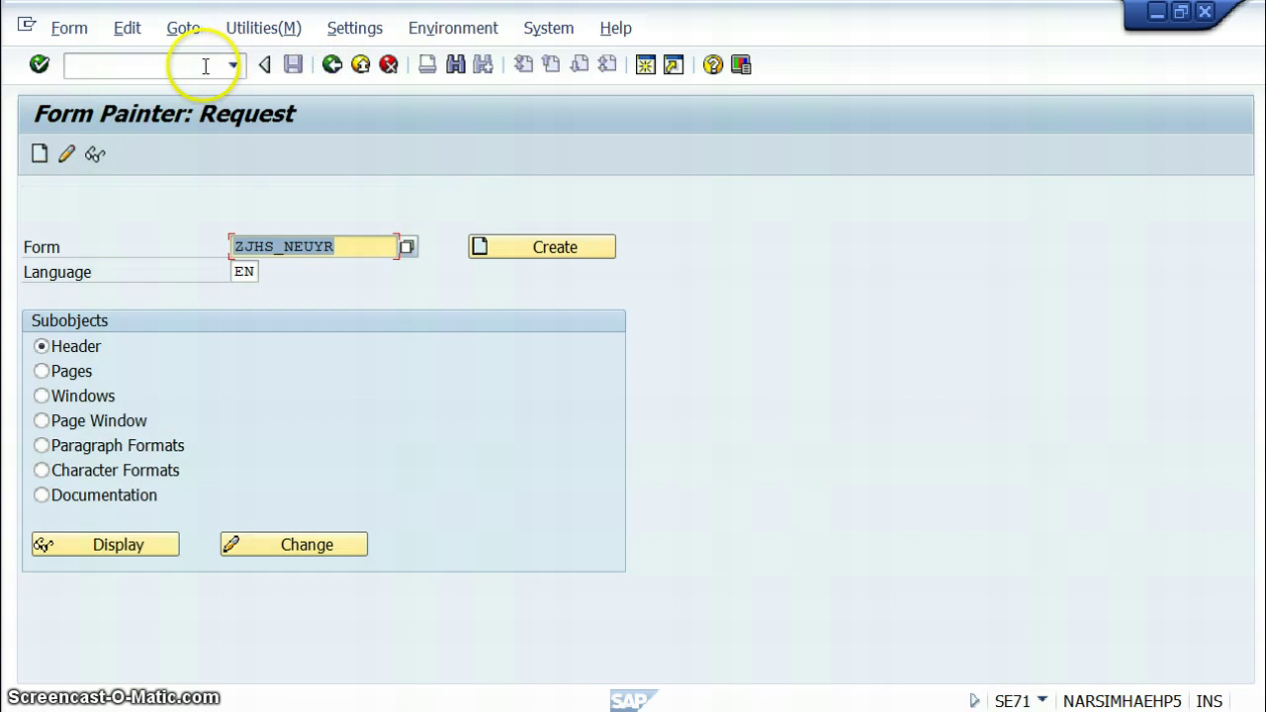
pyautogui.click(542, 253)
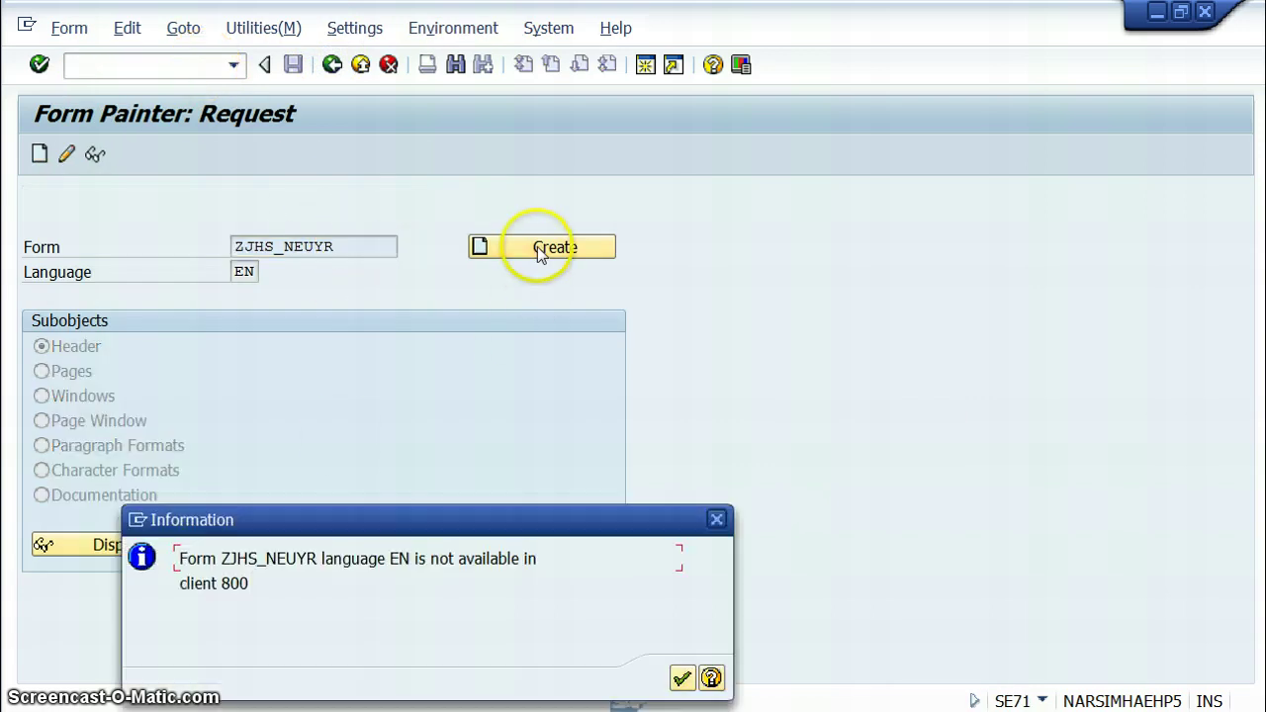
pyautogui.click(683, 679)
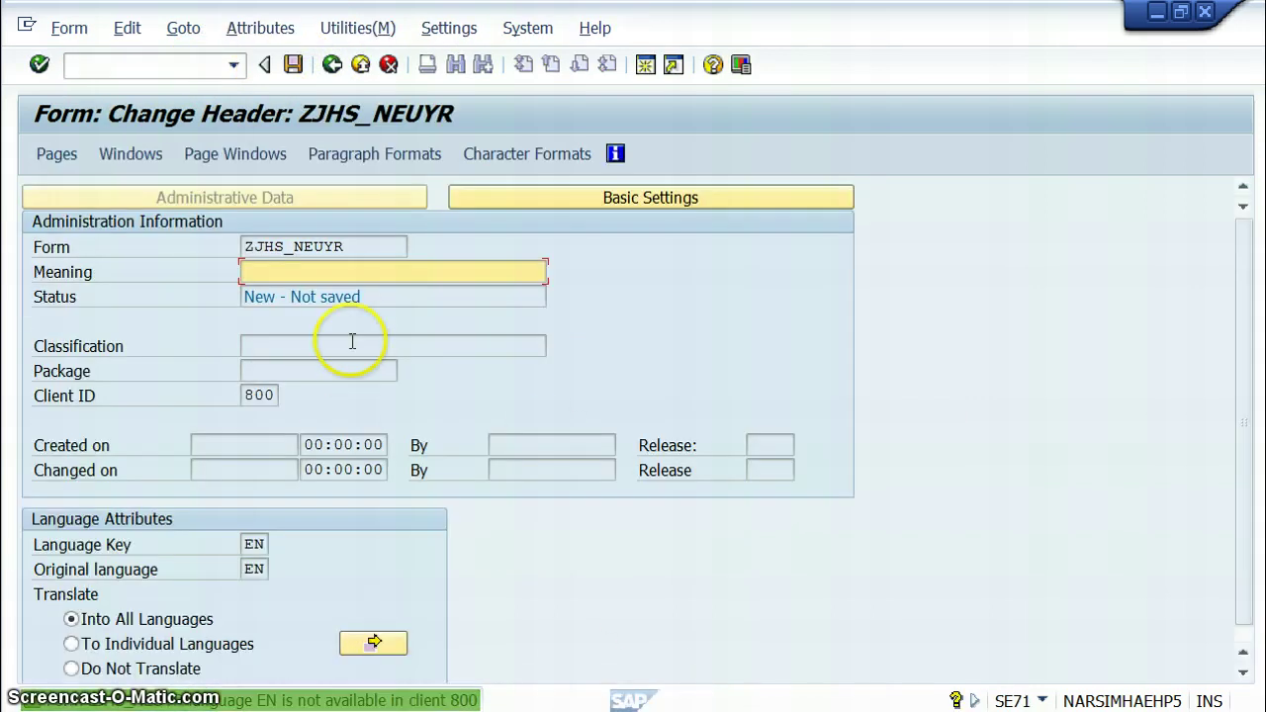
# Enter New Year Greetings as the form's meaning and save the form as a local object.
pyautogui.write('New Year Greet')
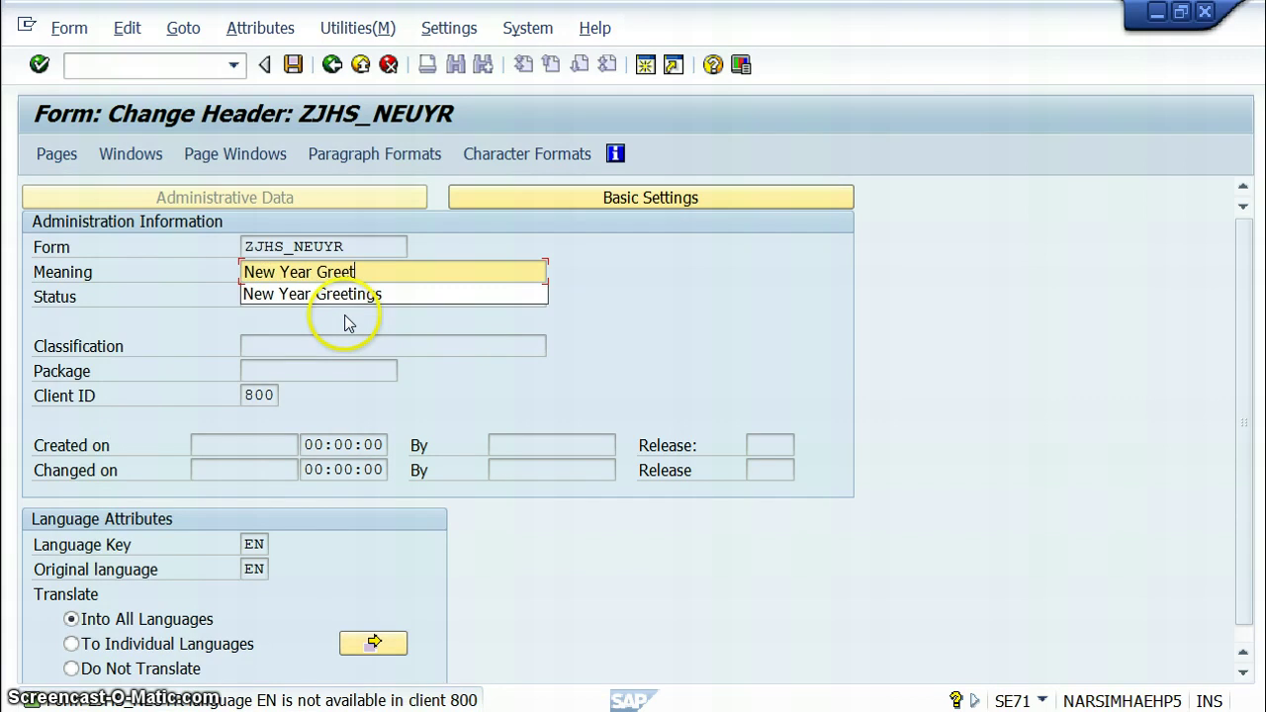
pyautogui.write('ings')
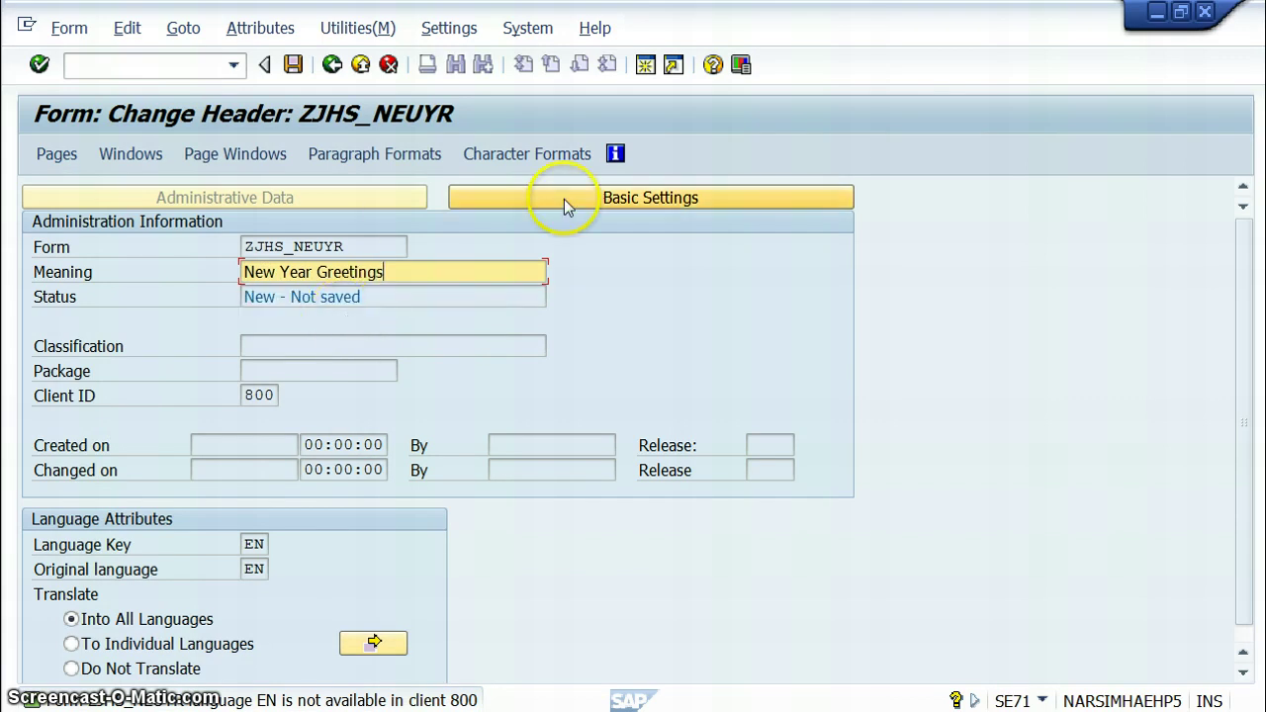
pyautogui.click(293, 64)
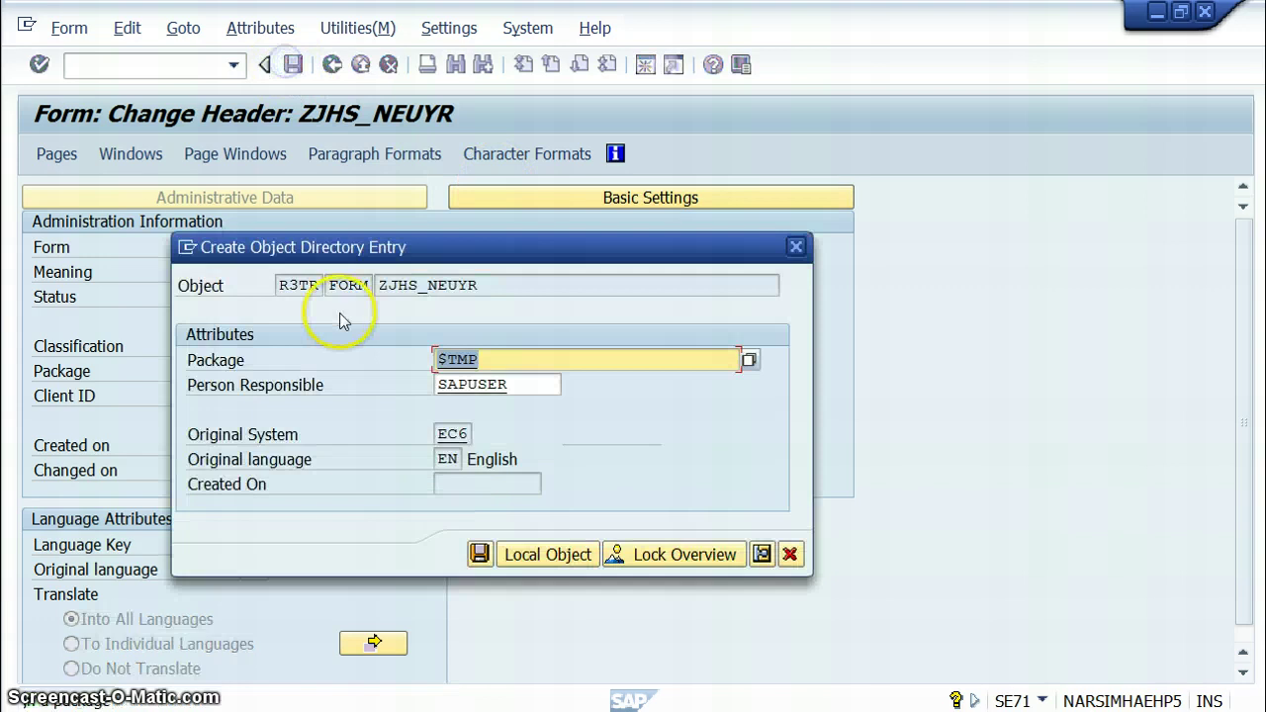
pyautogui.click(542, 554)
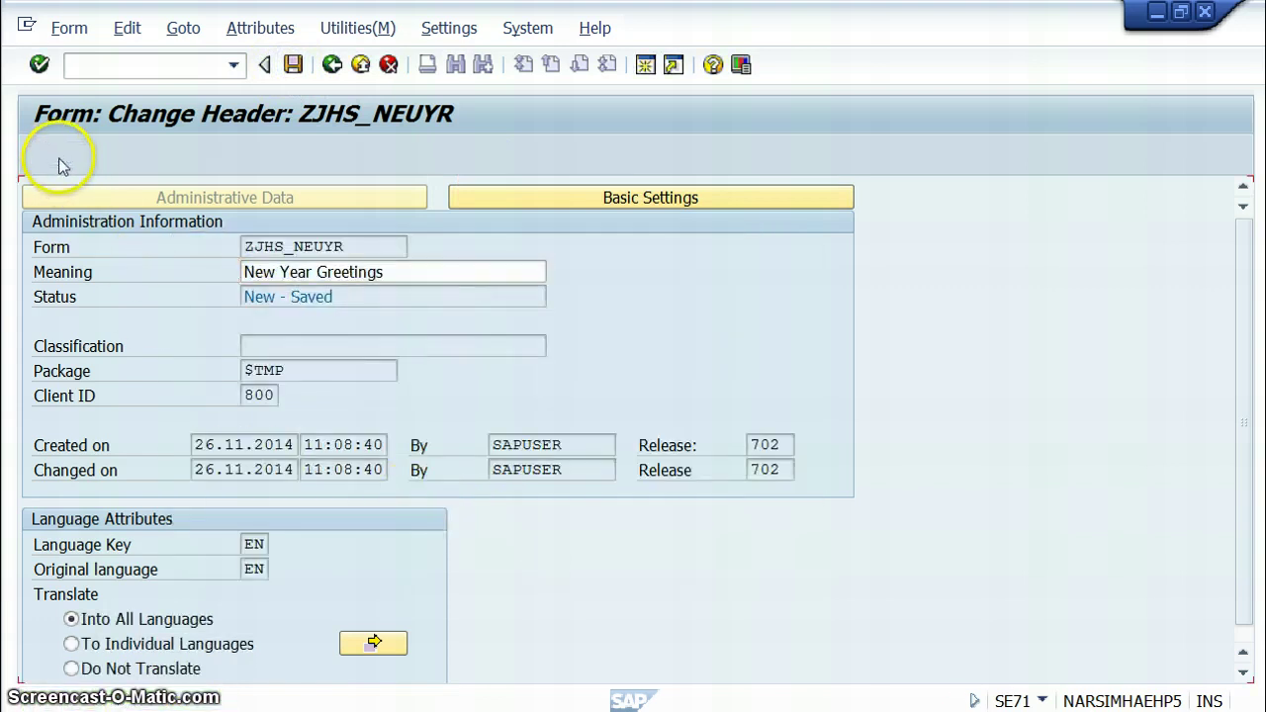
# Create a page named PAGE1 in the form with the meaning PAGE ONE.
pyautogui.click(59, 159)
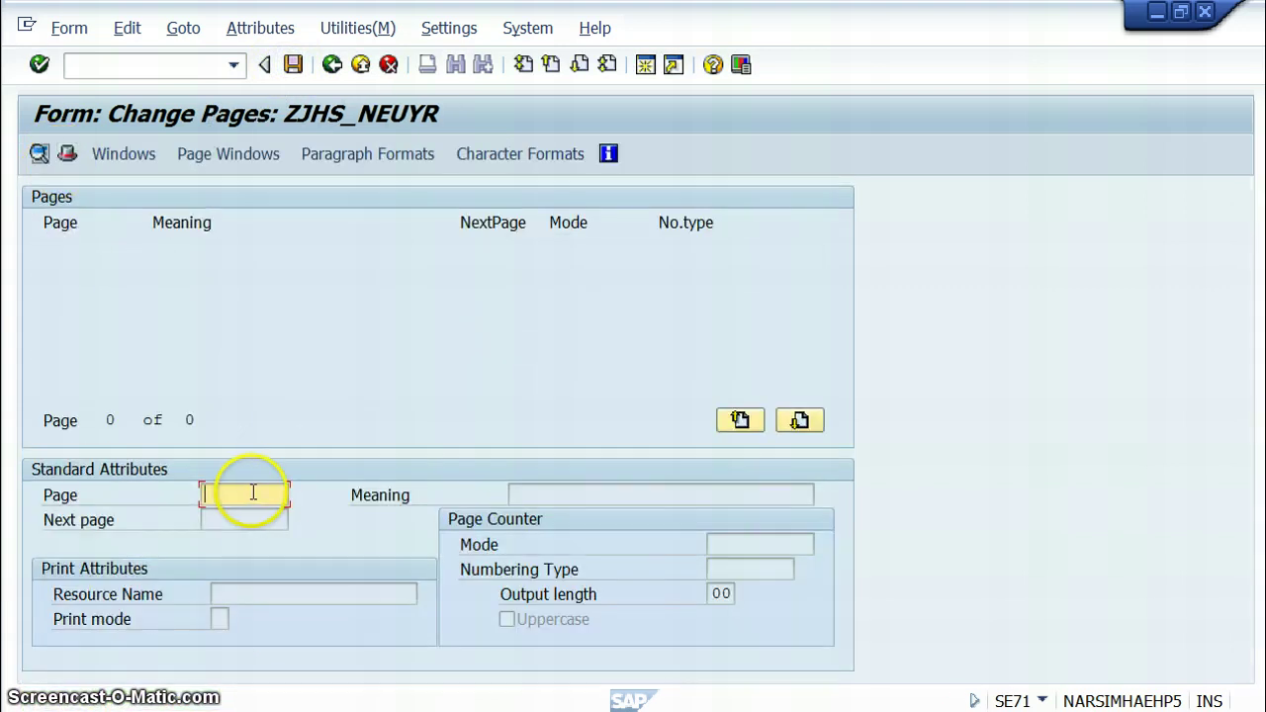
pyautogui.write('PAGE1')
pyautogui.press('Return')
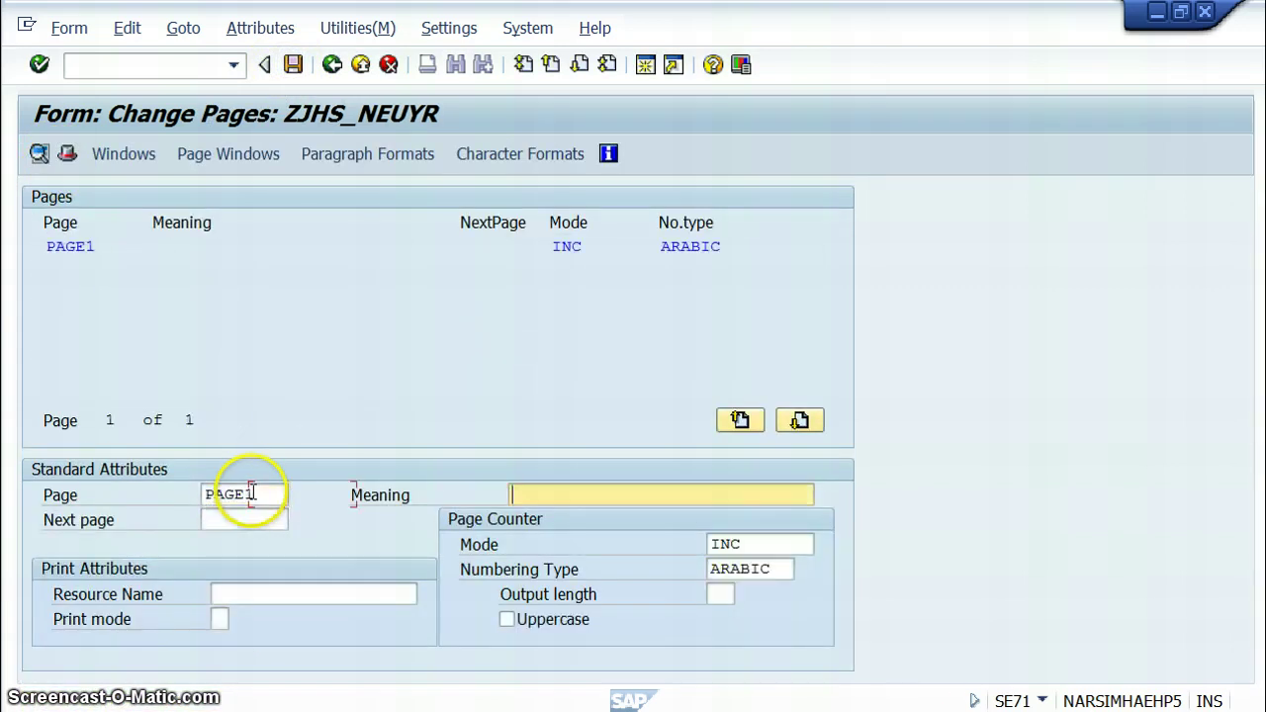
pyautogui.write('p')
pyautogui.press('Down')
pyautogui.press('Return')
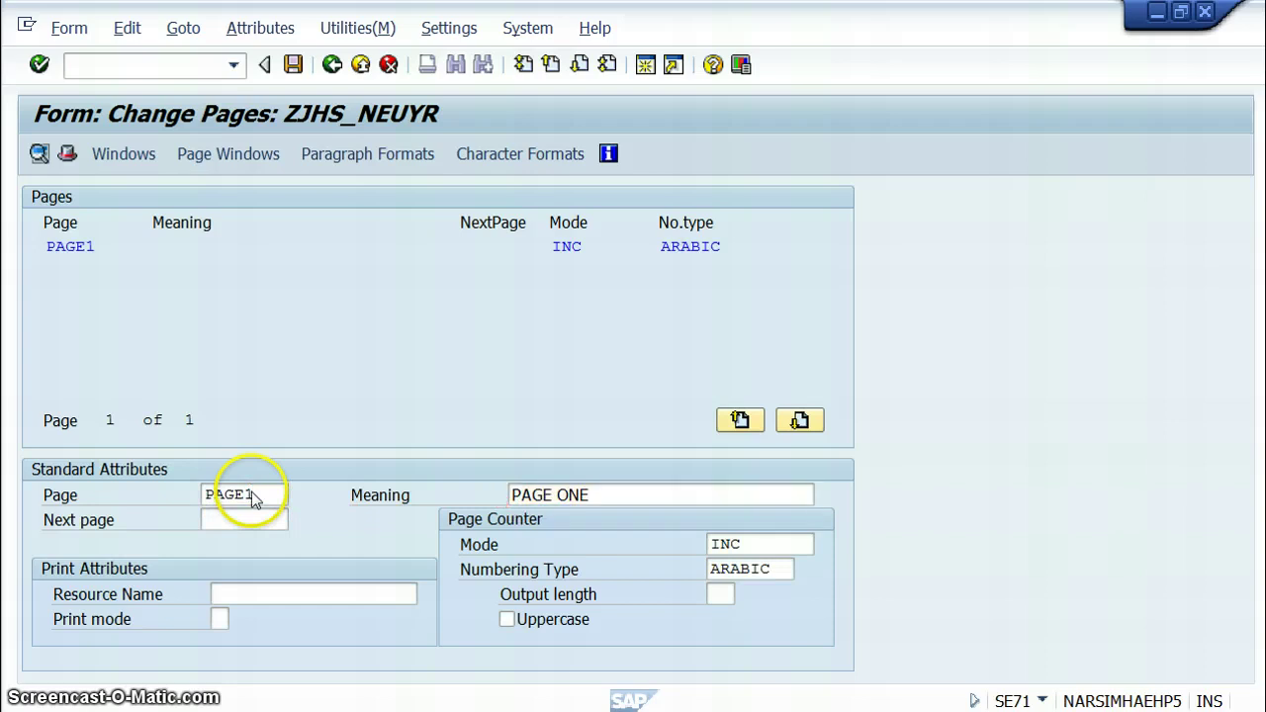
pyautogui.press('Return')
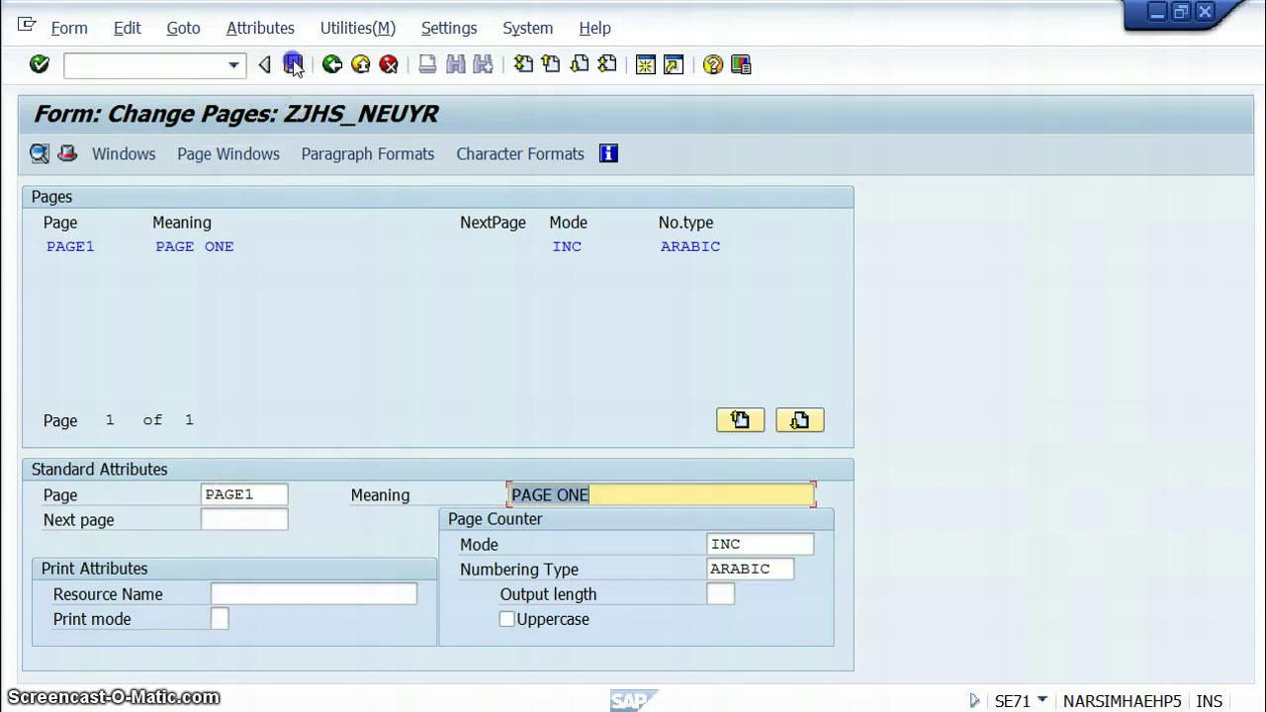
# Go to the form's windows and create a window element named header with the meaning Header Window.
pyautogui.click(137, 157)
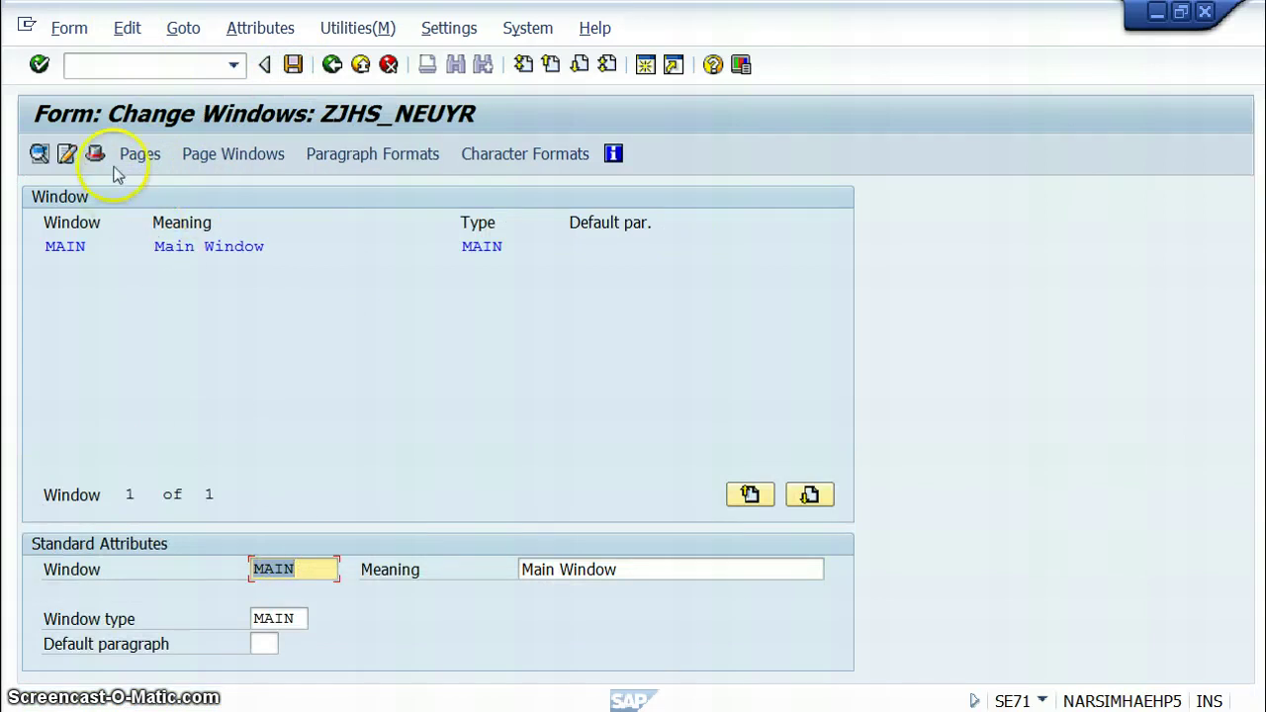
pyautogui.click(141, 32)
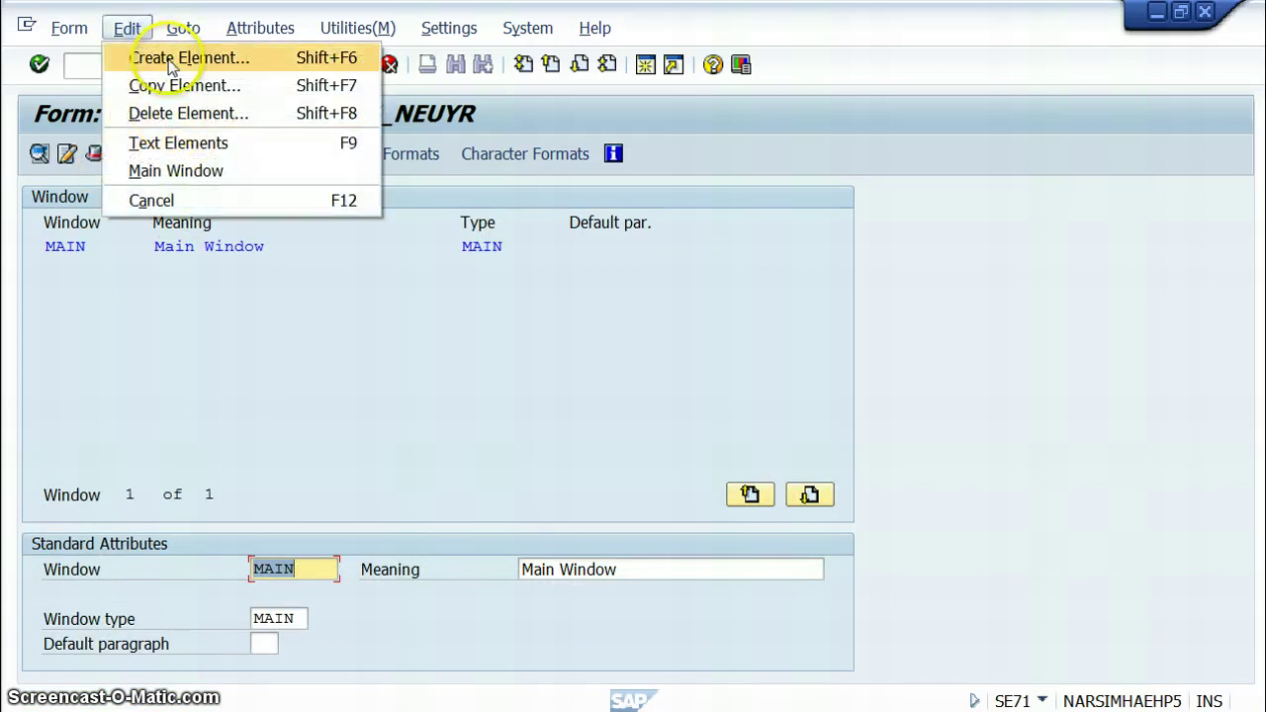
pyautogui.click(172, 62)
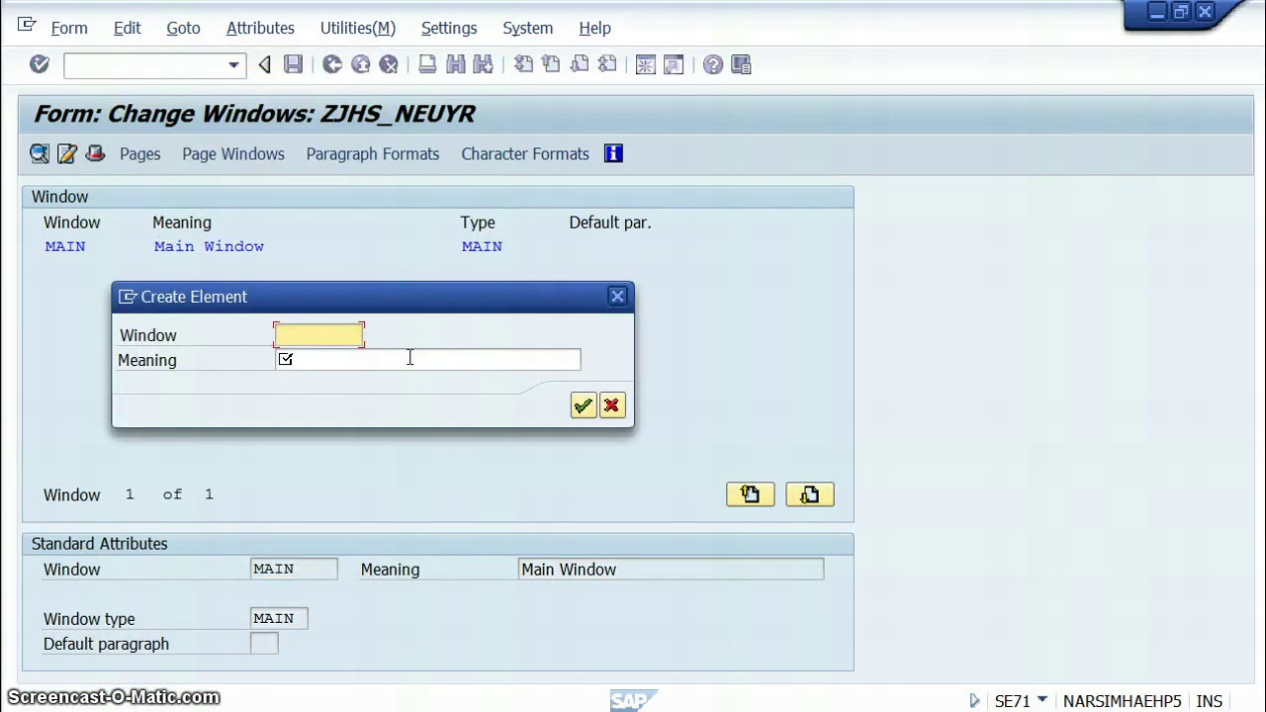
pyautogui.write('h')
pyautogui.press('Down')
pyautogui.press('Tab')
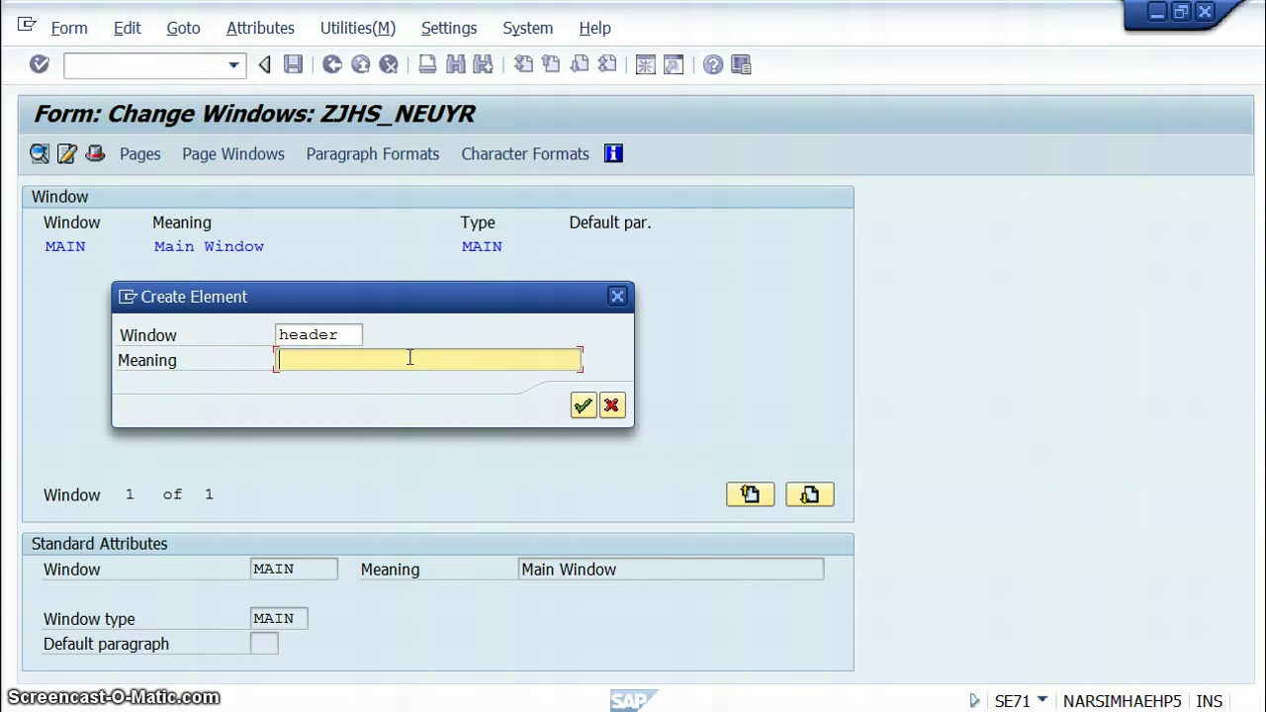
pyautogui.write('Header Win')
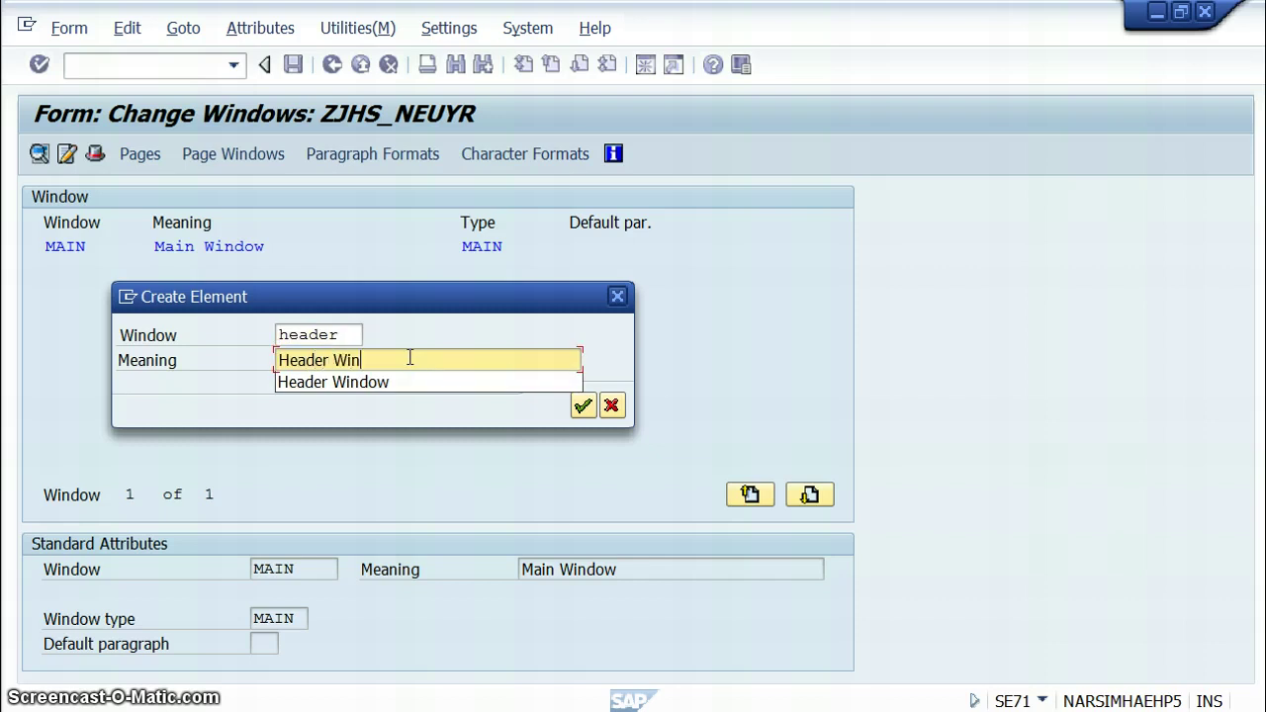
pyautogui.write('dow')
pyautogui.press('Return')
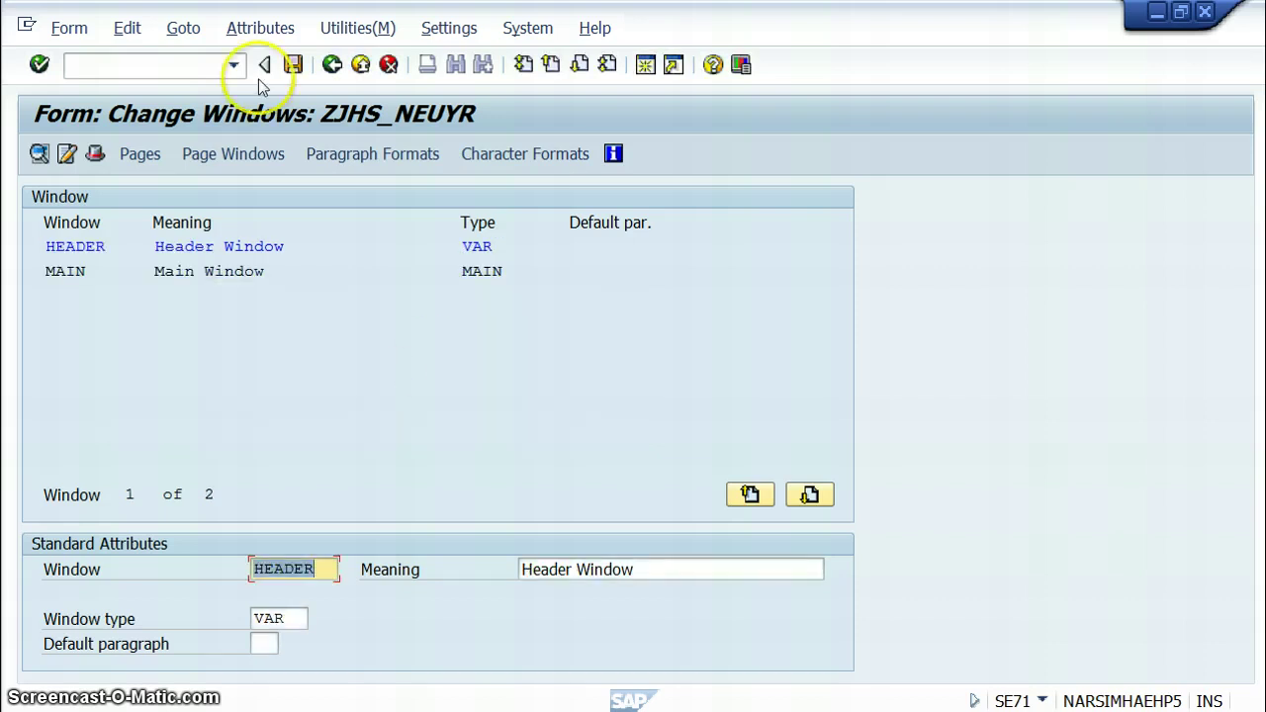
# Create a window element named logo with the meaning logo Window.
pyautogui.click(126, 28)
pyautogui.click(155, 60)
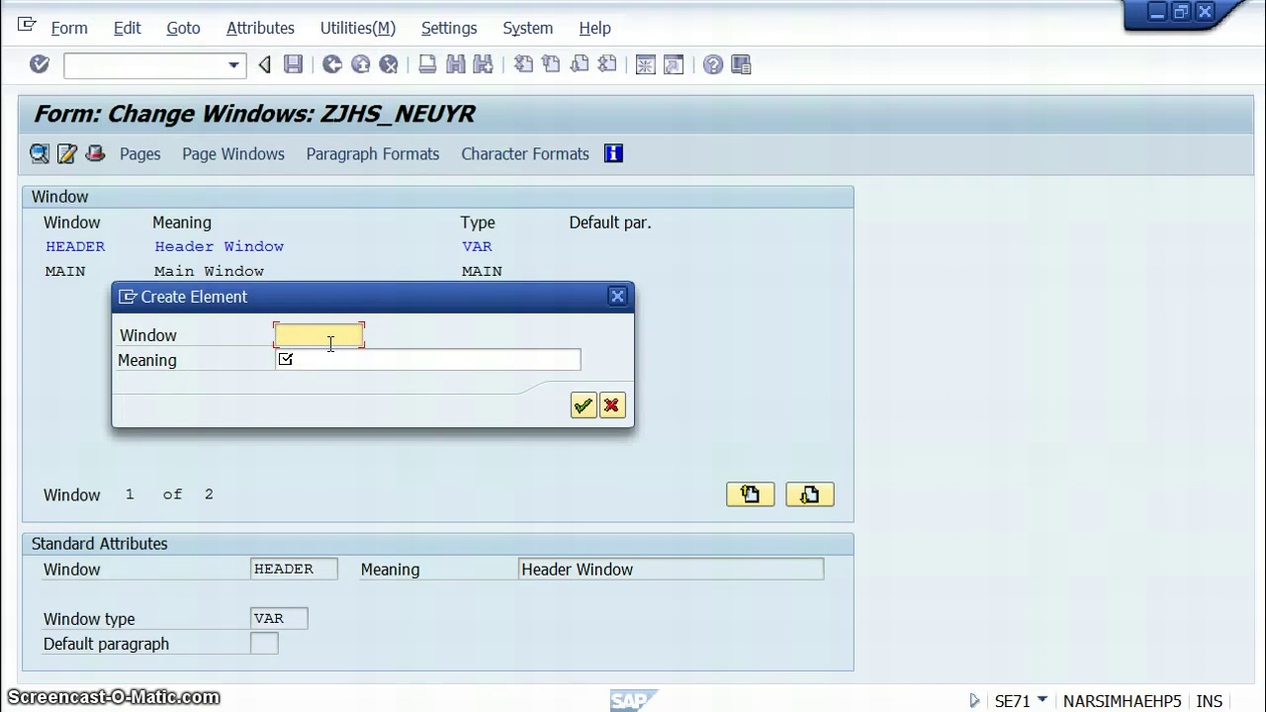
pyautogui.press('Tab')
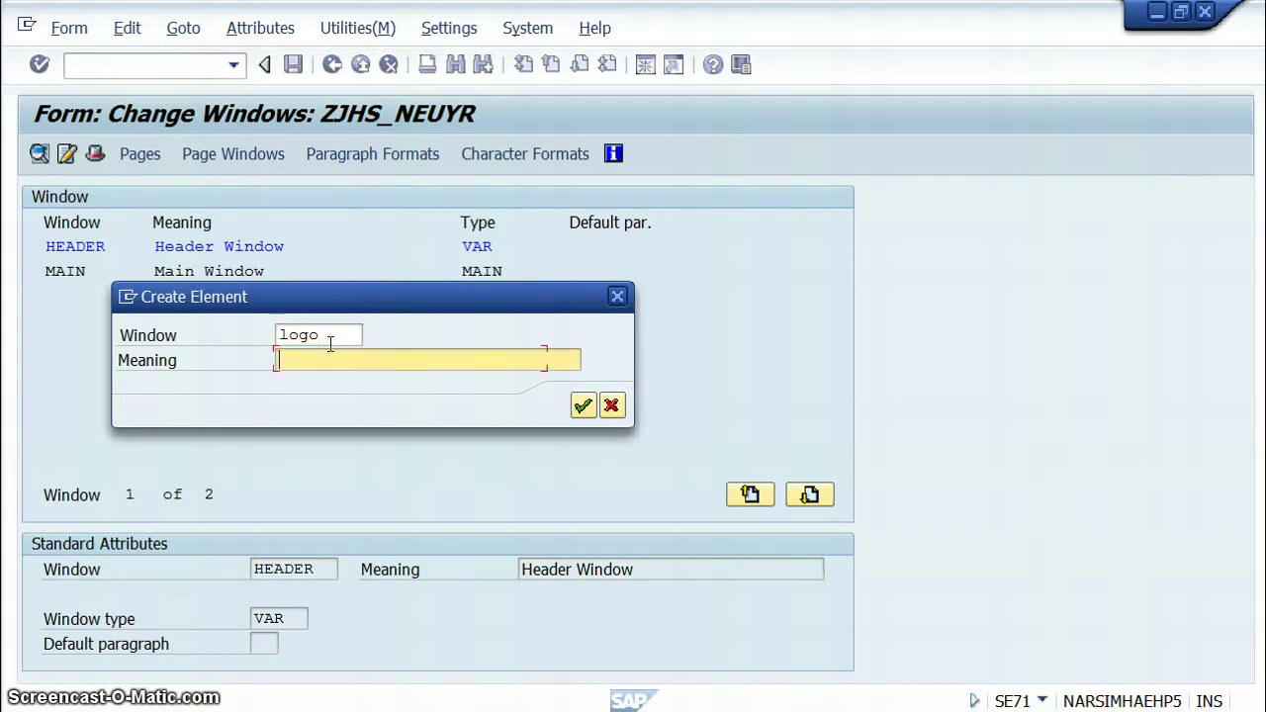
pyautogui.write('logo ')
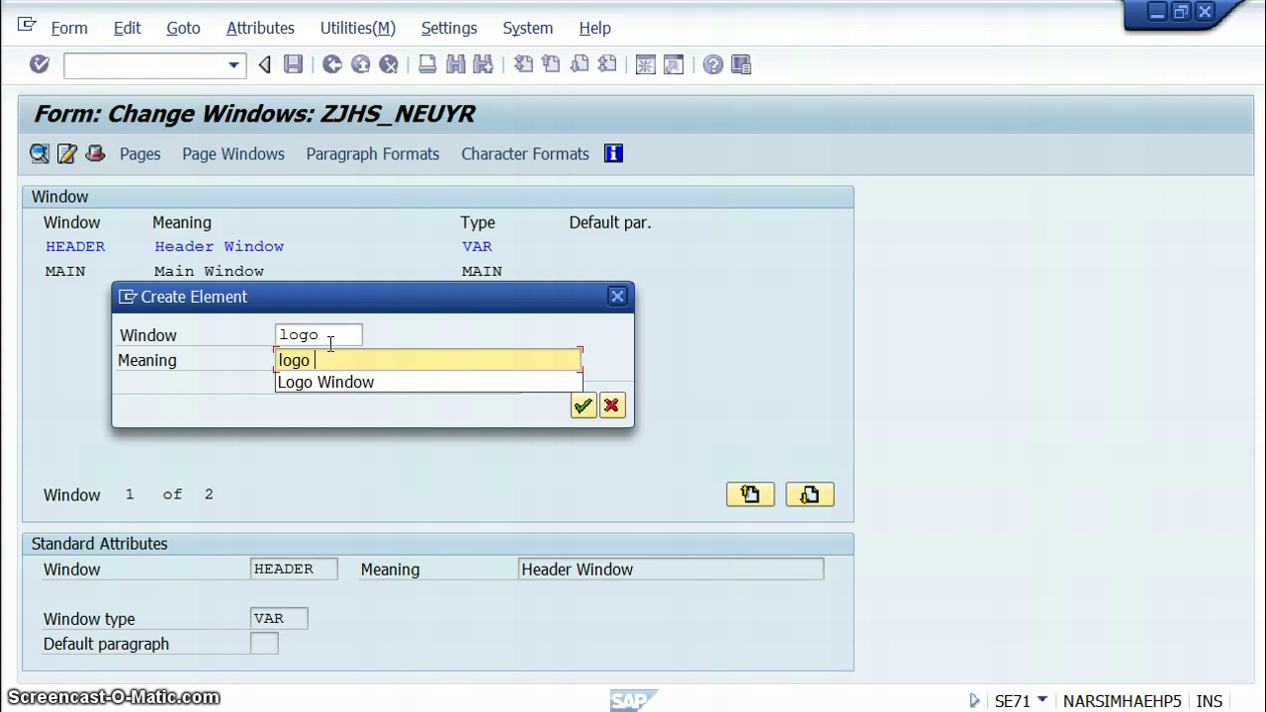
pyautogui.write('Window')
pyautogui.press('Return')
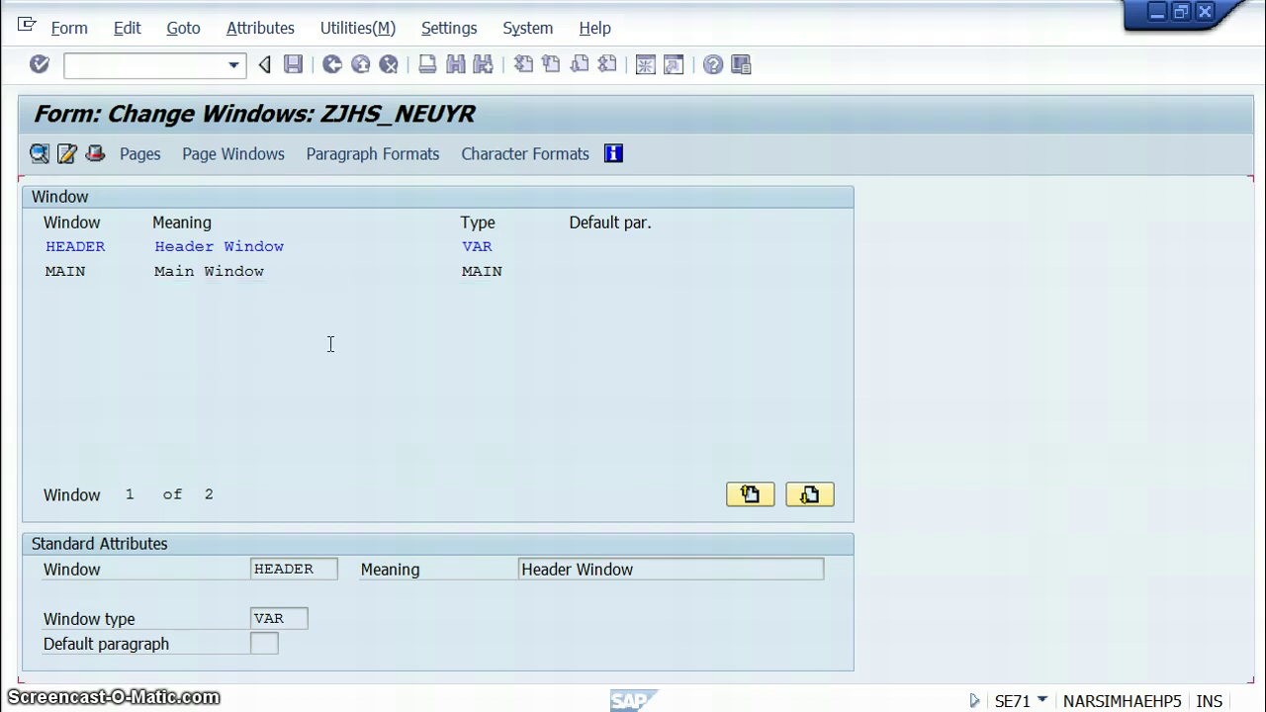
# Create a window element named to with the meaning To Address.
pyautogui.click(127, 28)
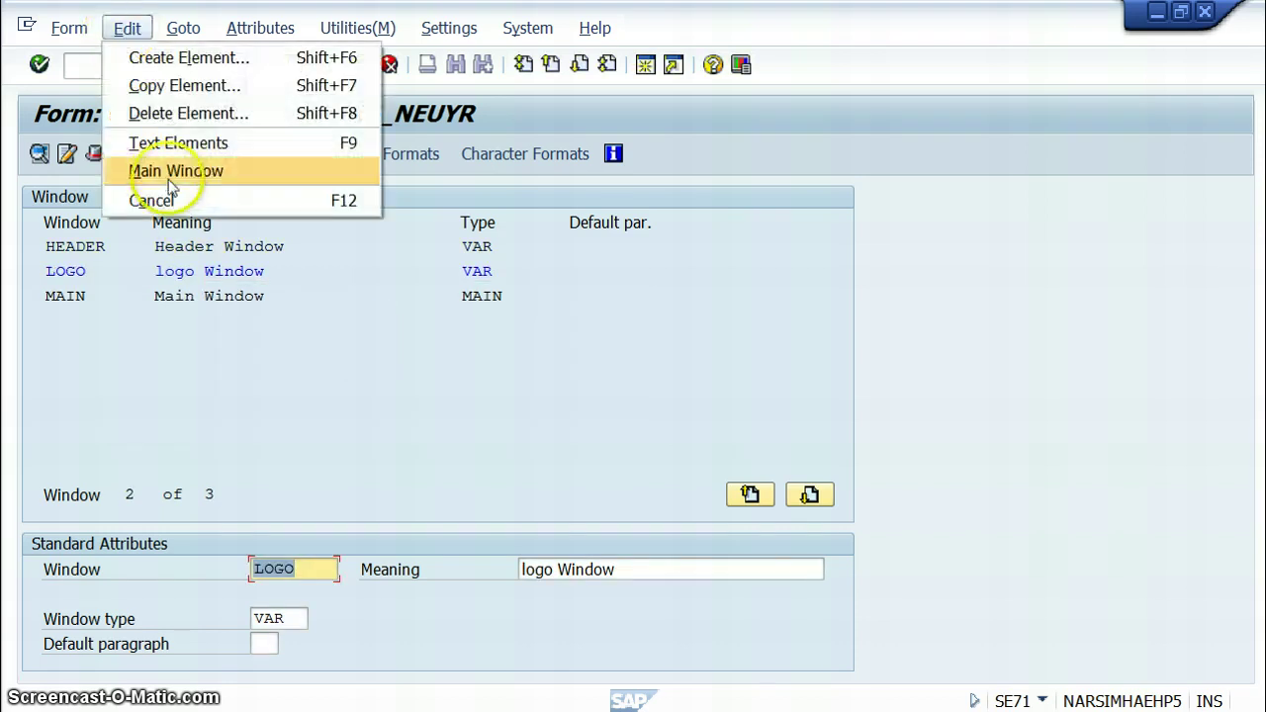
pyautogui.click(135, 57)
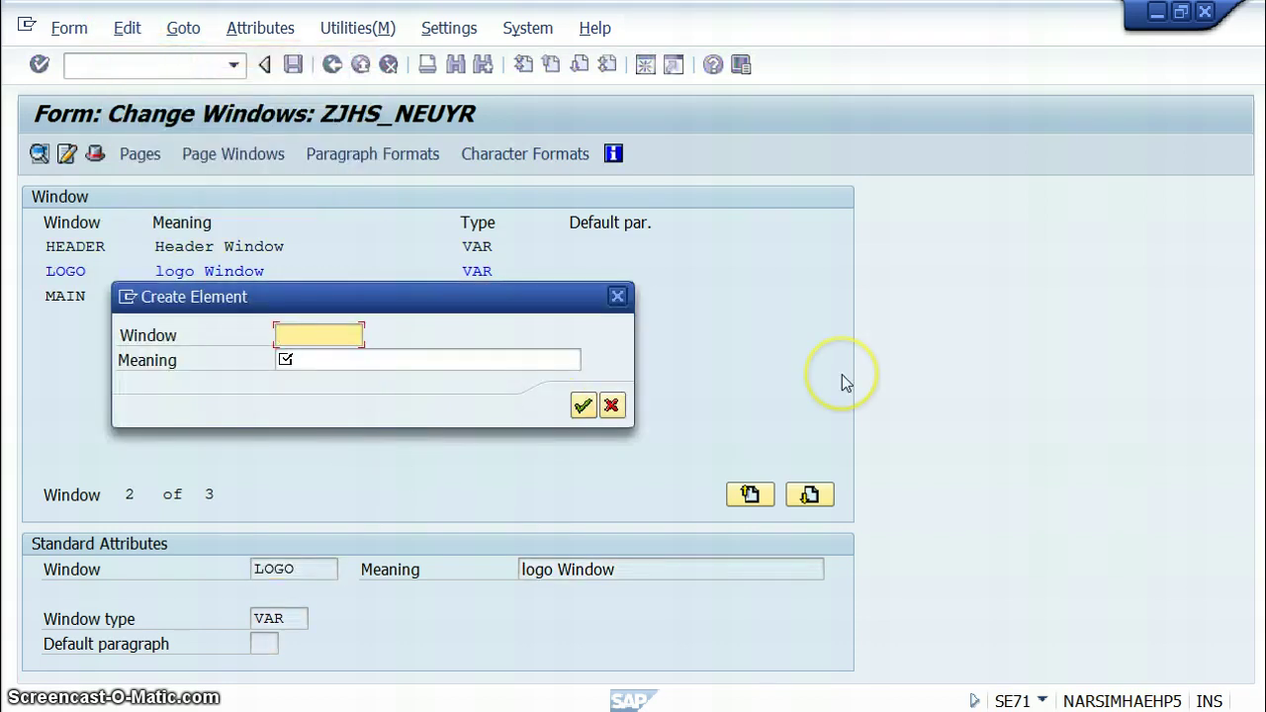
pyautogui.write('to')
pyautogui.press('Tab')
pyautogui.write('T')
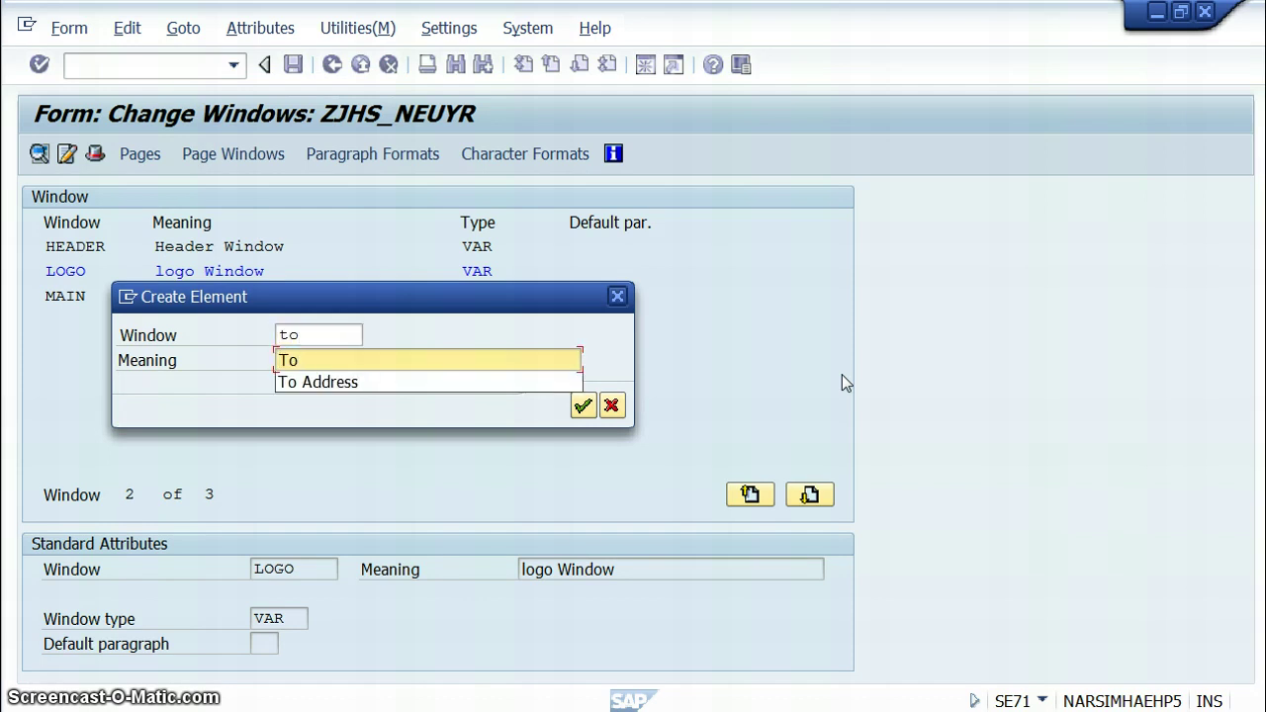
pyautogui.write('o')
pyautogui.press('Down')
pyautogui.press('Return')
pyautogui.press('Return')
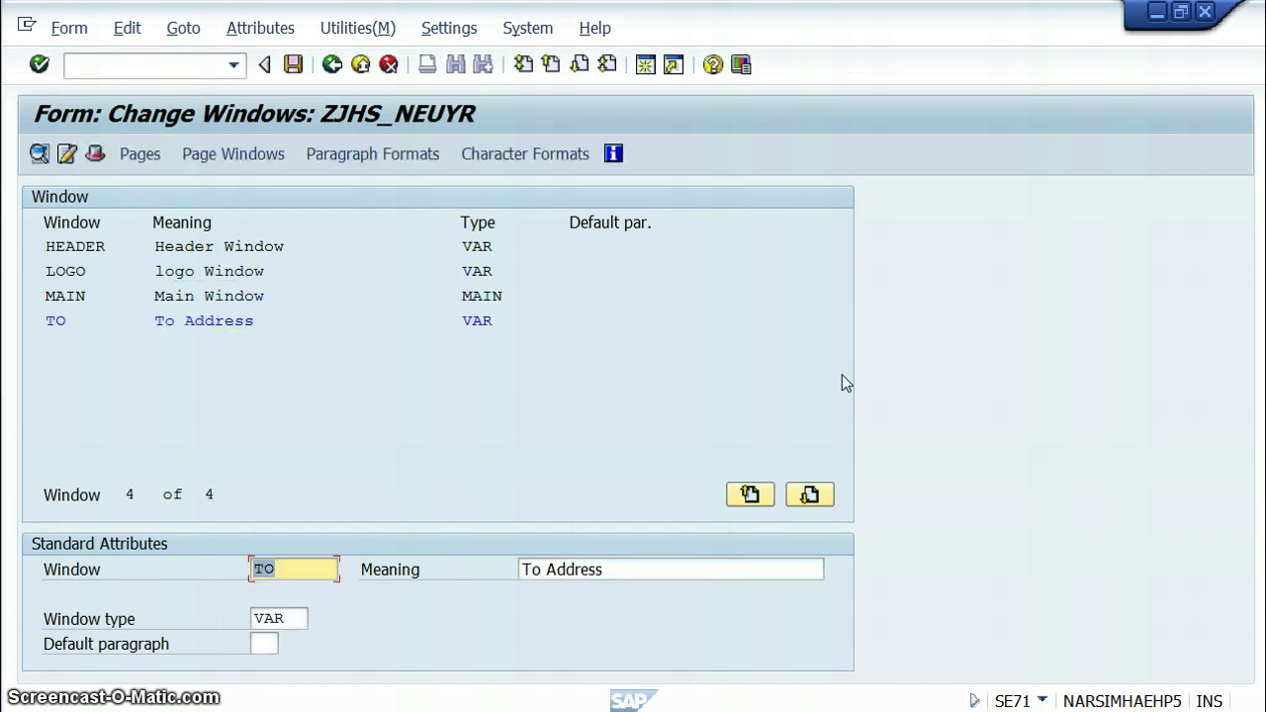
# Create a window element named from with the meaning From Address.
pyautogui.click(146, 27)
pyautogui.click(158, 55)
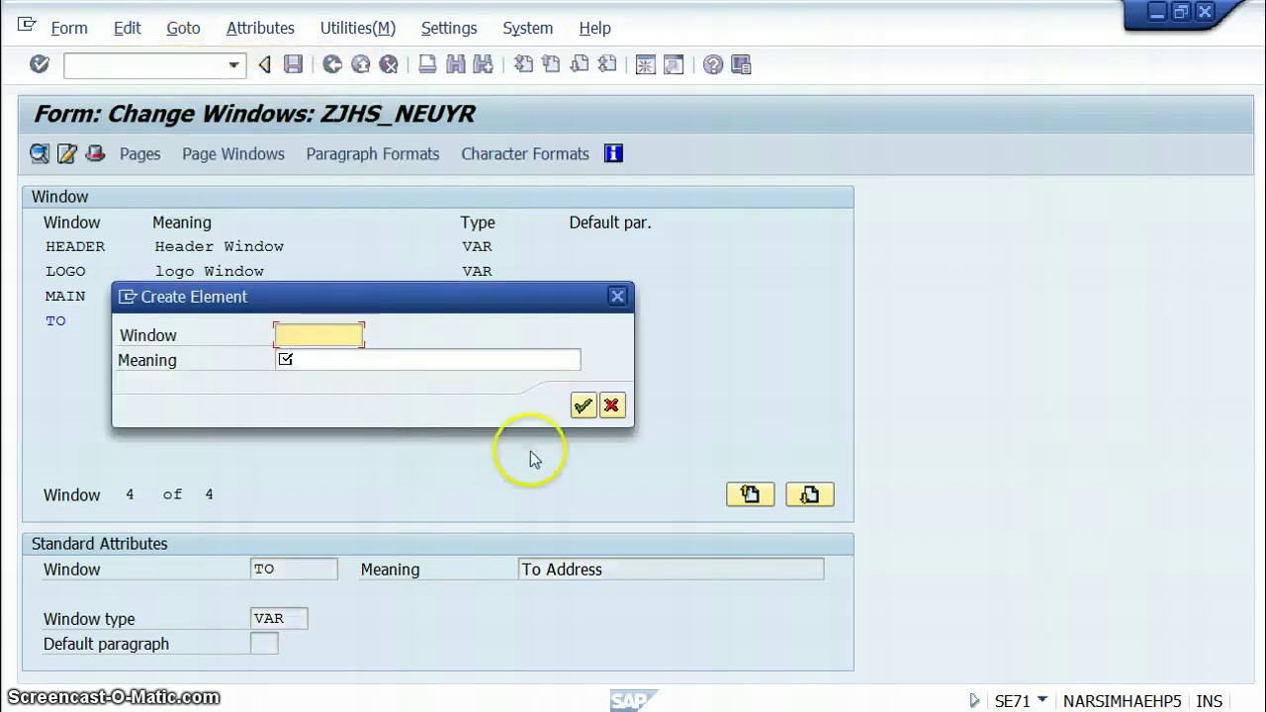
pyautogui.write('fro')
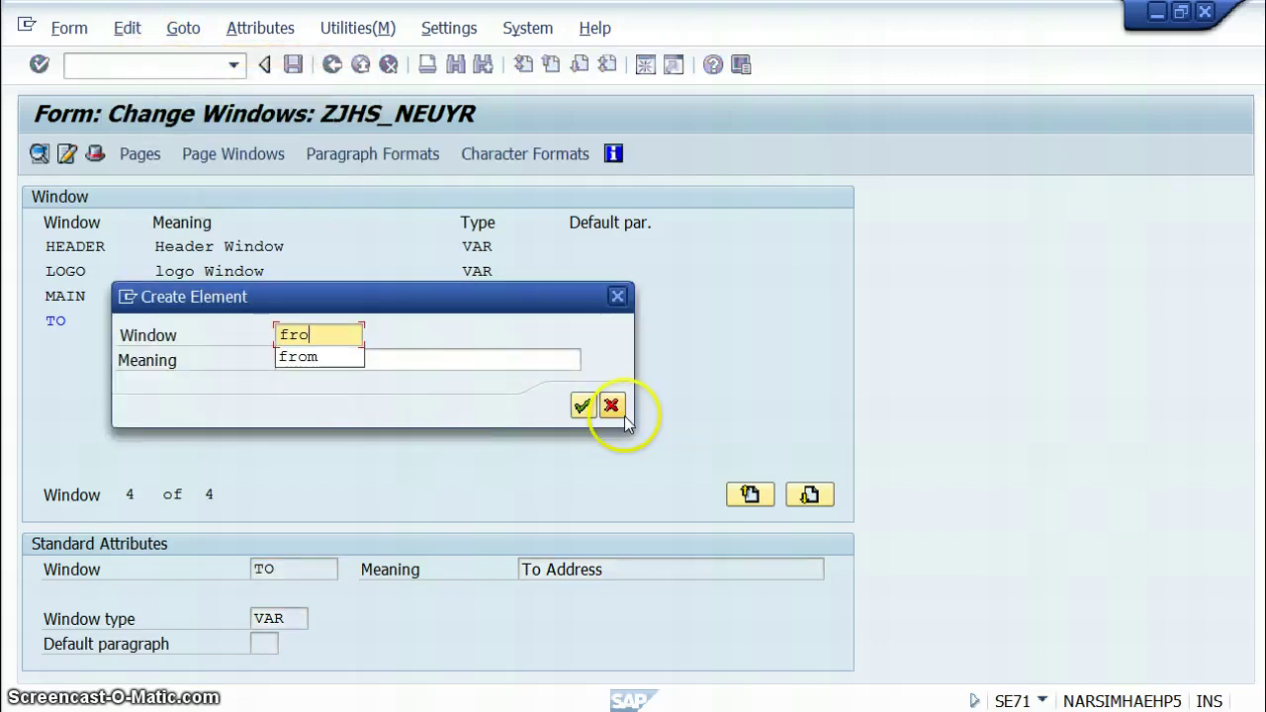
pyautogui.write('m')
pyautogui.press('Tab')
pyautogui.write('From')
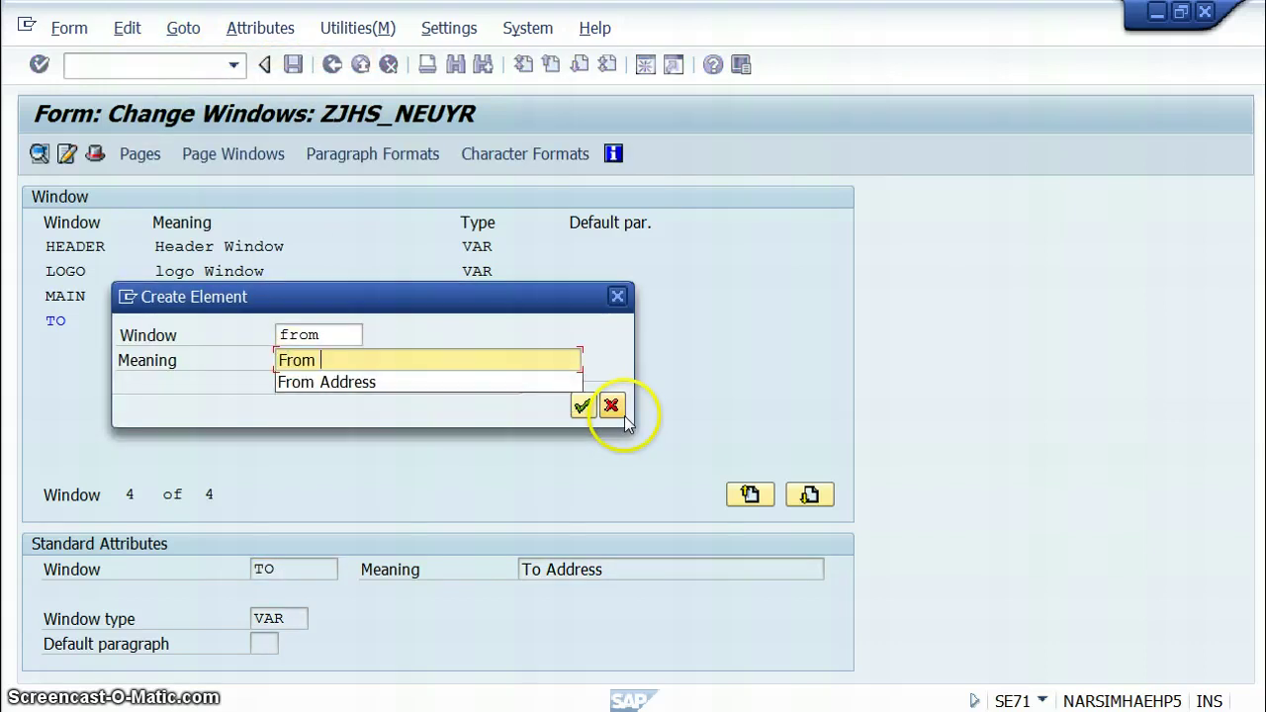
pyautogui.press('Down')
pyautogui.press('Return')
pyautogui.press('Return')
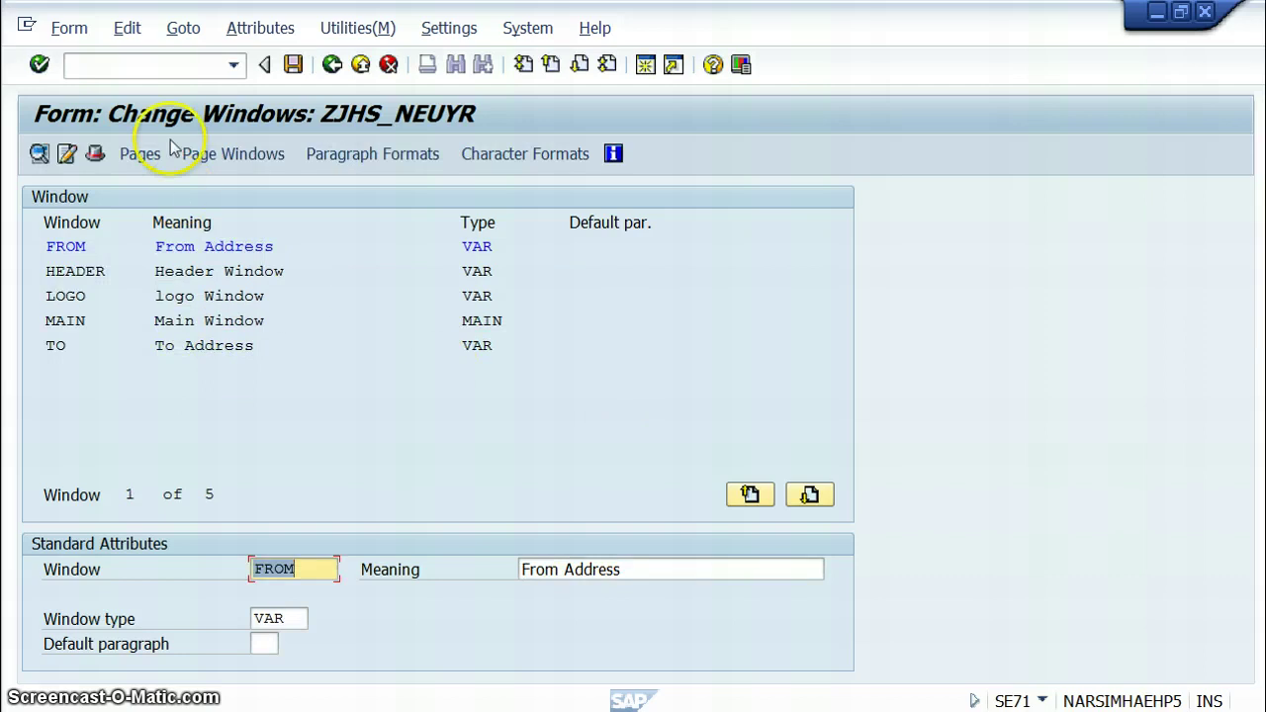
# Create a window element named footer with the meaning Footer Window.
pyautogui.click(127, 28)
pyautogui.click(183, 57)
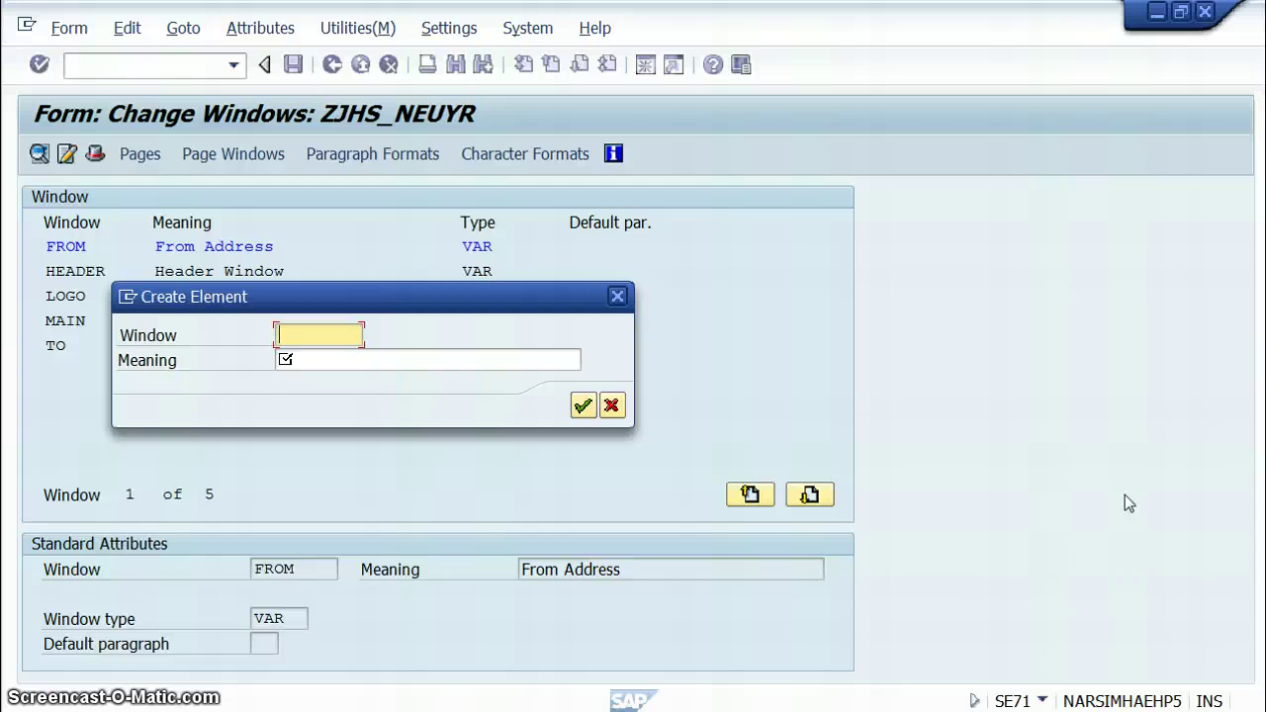
pyautogui.write('f')
pyautogui.press('Down')
pyautogui.press('Down')
pyautogui.press('Return')
pyautogui.press('Tab')
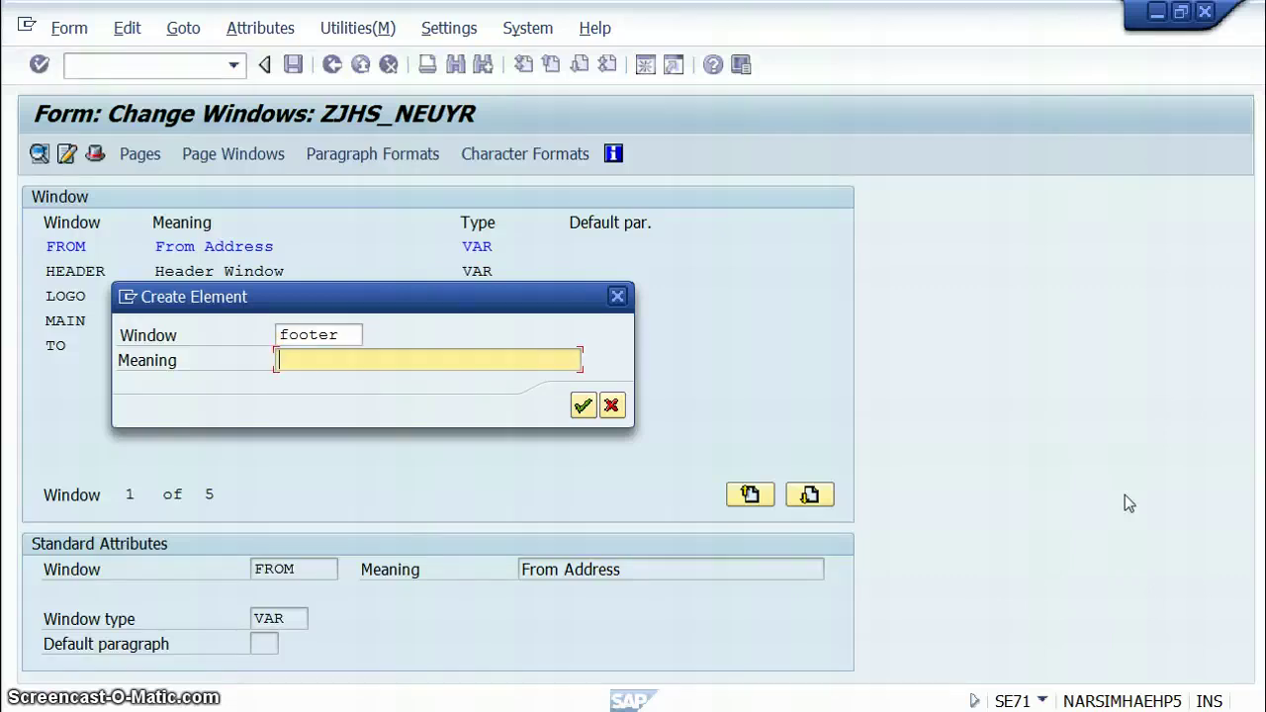
pyautogui.write('Footer')
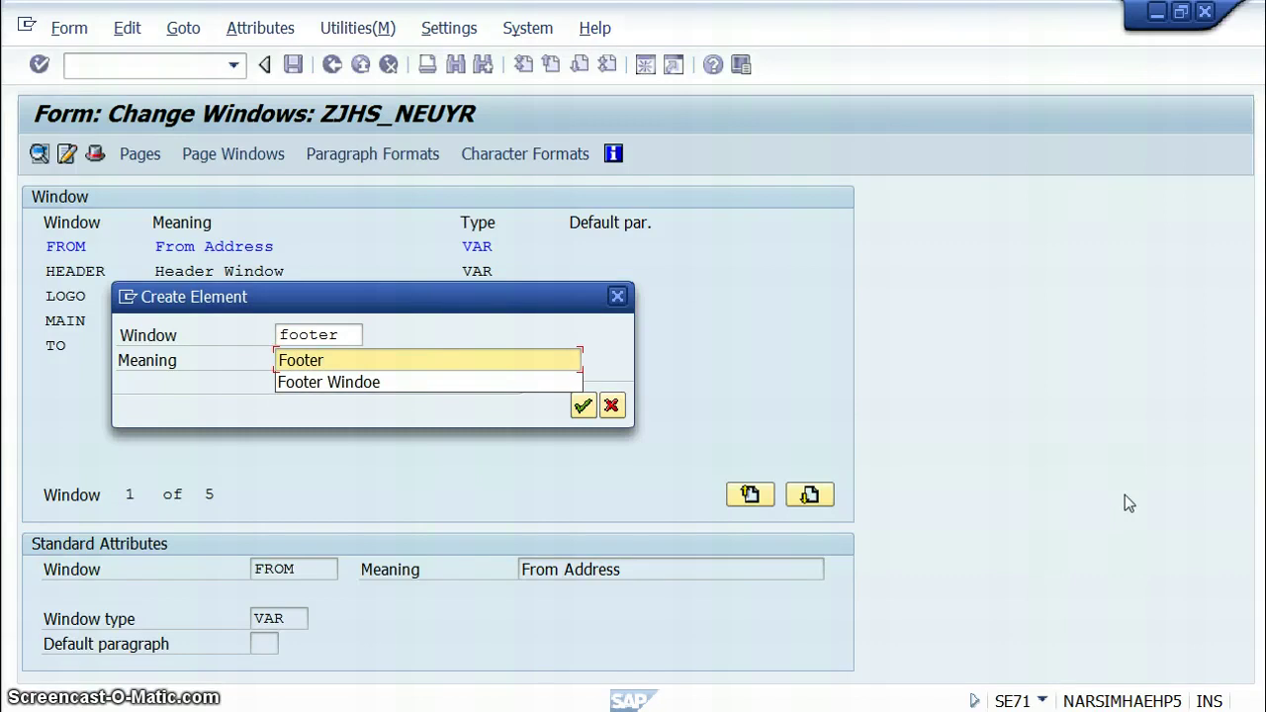
pyautogui.write(' Window')
pyautogui.press('Return')
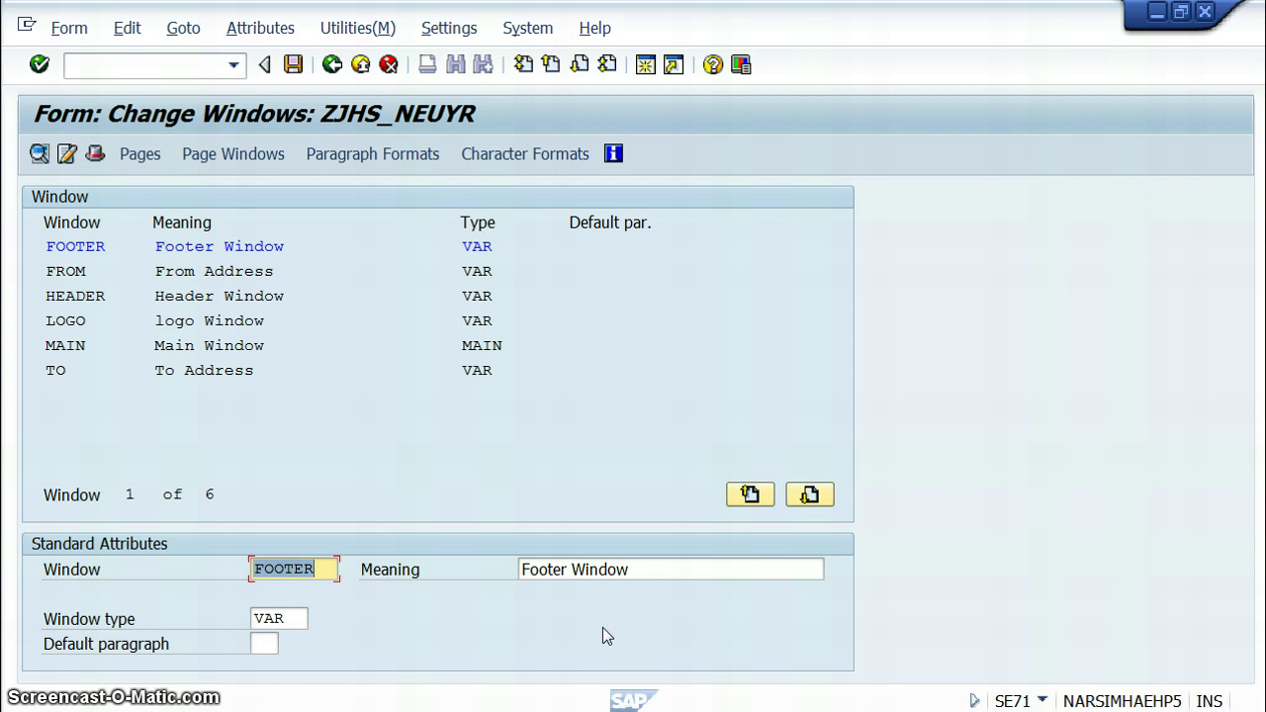
# Save the form with its newly defined windows.
pyautogui.click(80, 366)
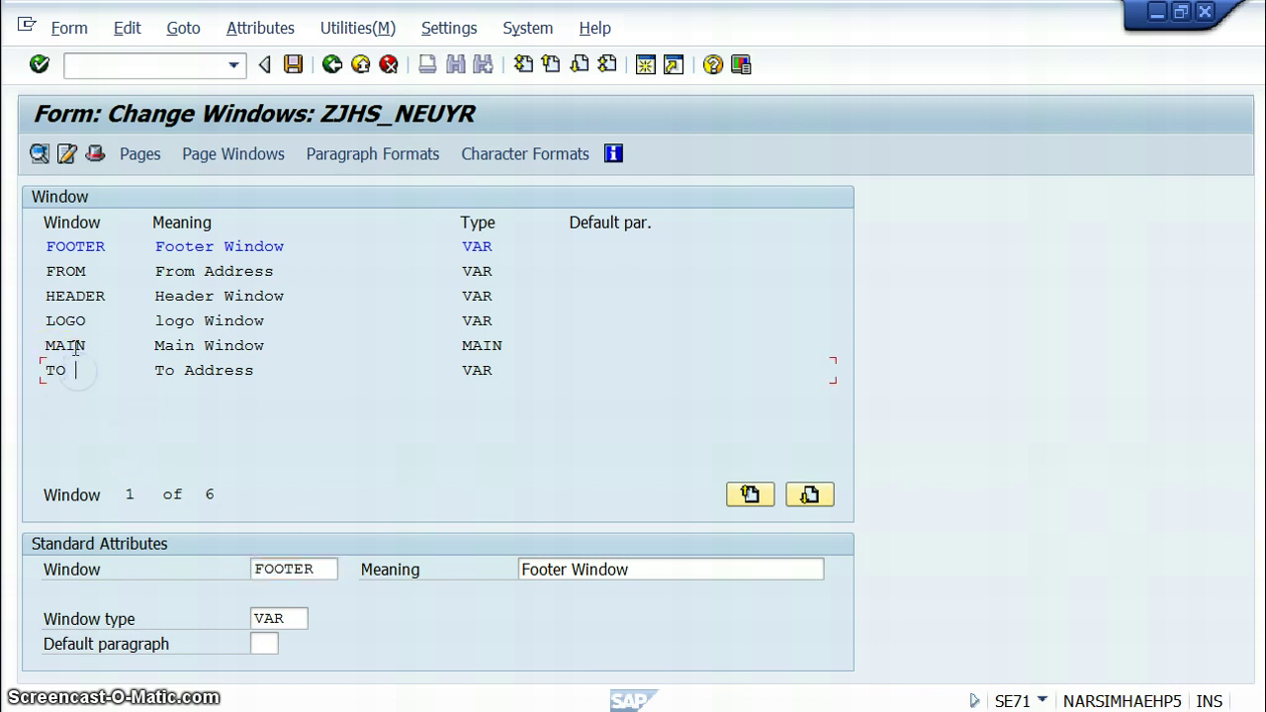
pyautogui.click(69, 247)
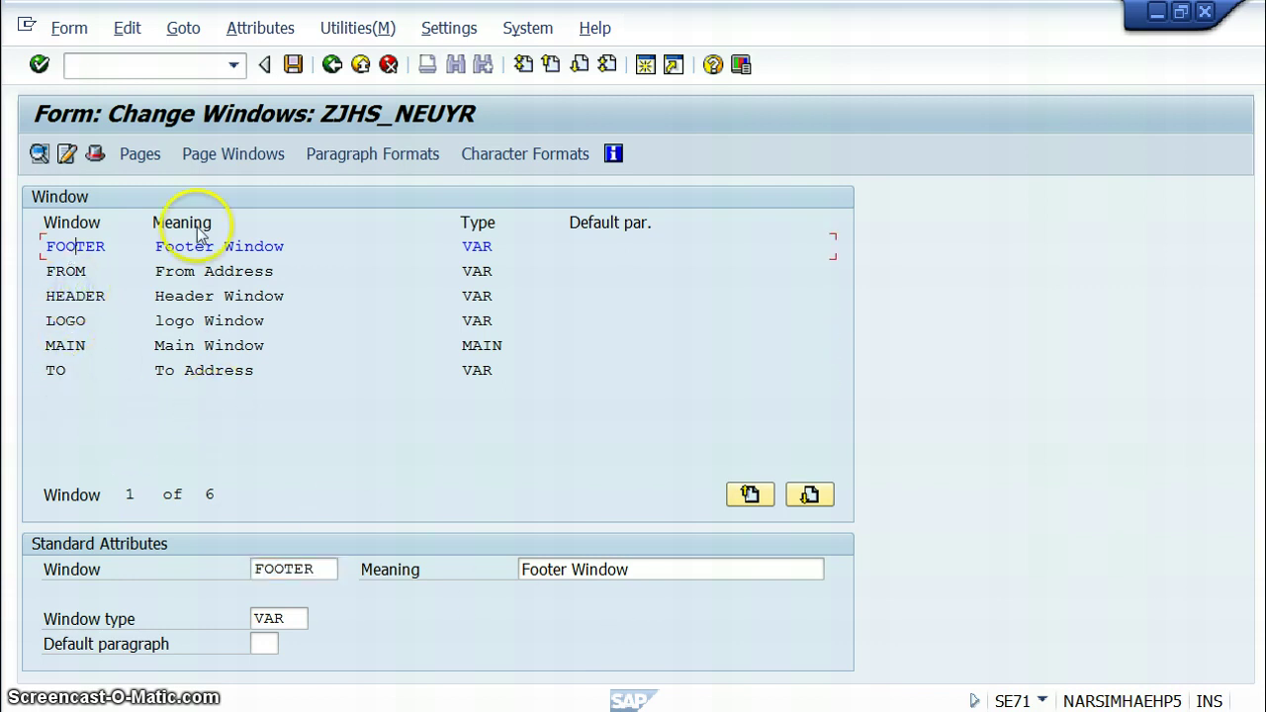
pyautogui.click(293, 64)
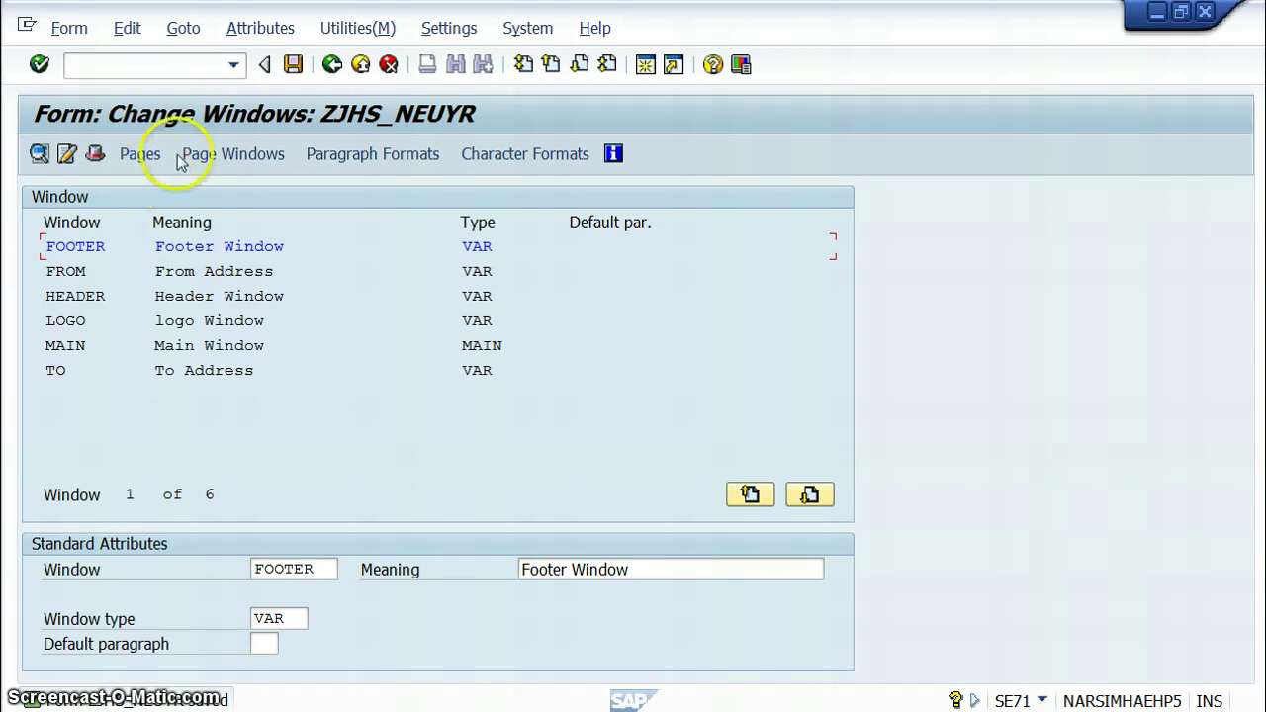
# Go to the page windows, add the HEADER window to PAGE1 with width 5 CM and height 2 CM, and save.
pyautogui.click(224, 155)
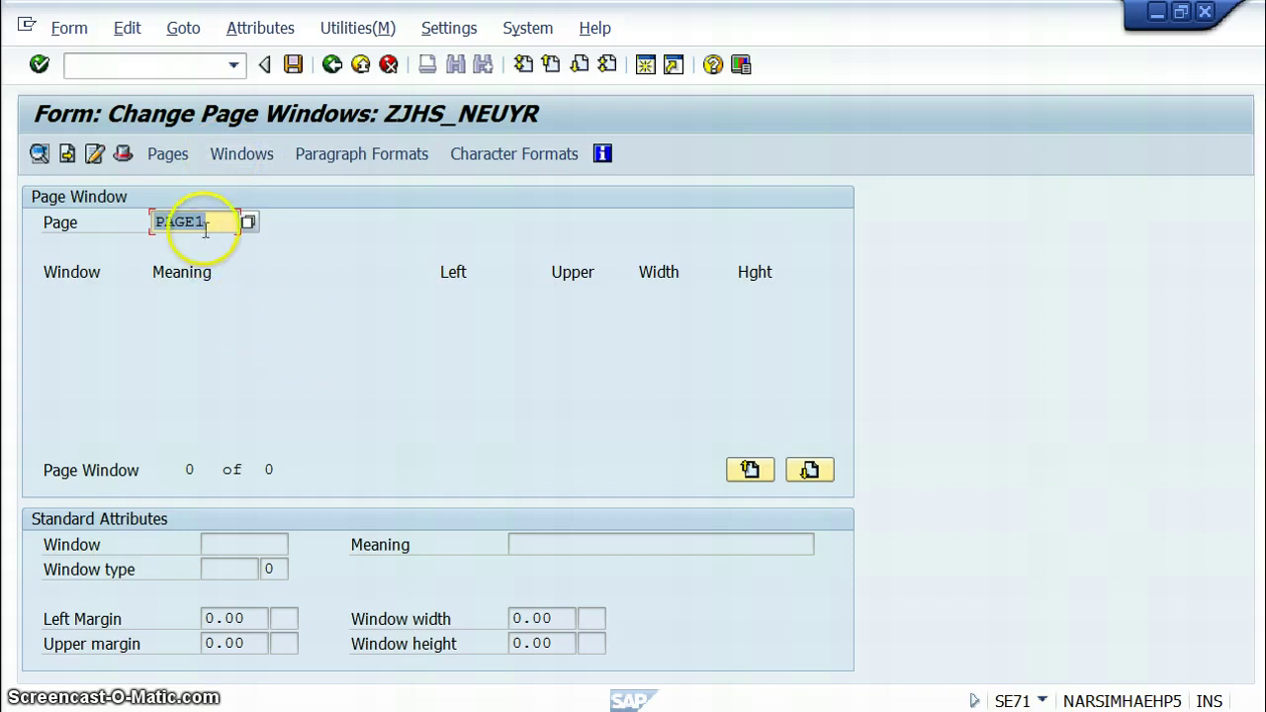
pyautogui.click(126, 27)
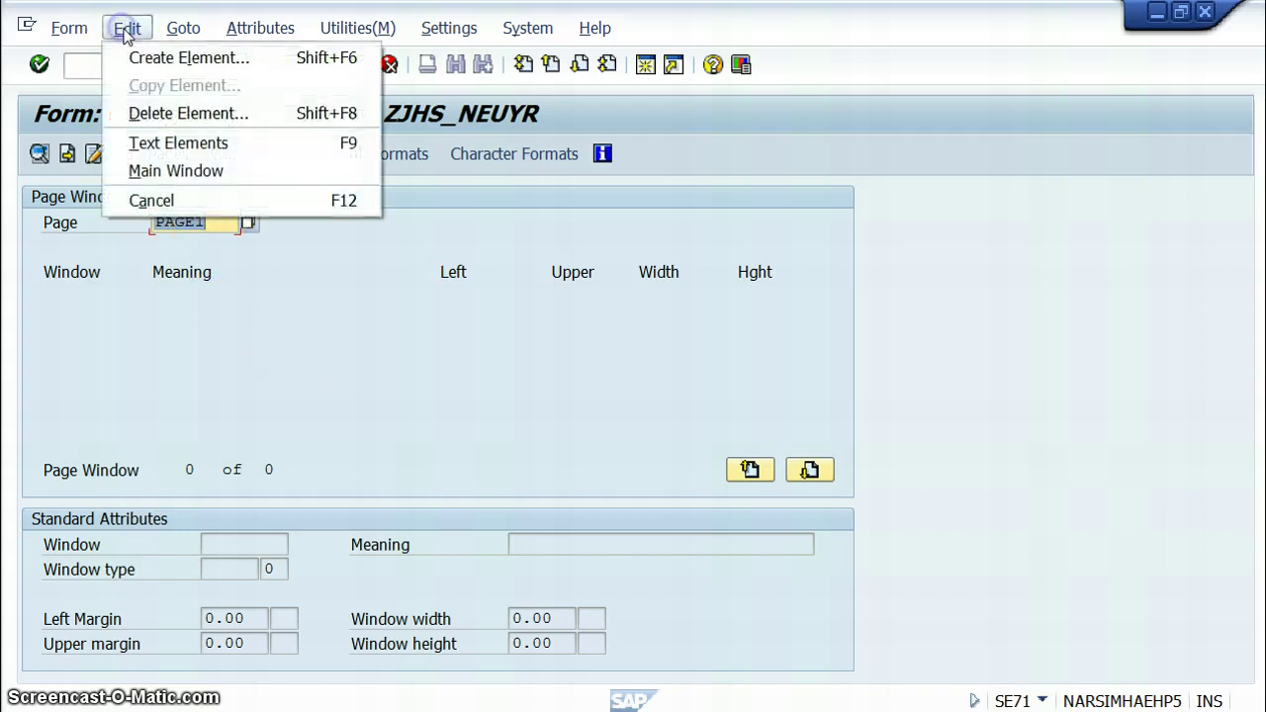
pyautogui.click(161, 56)
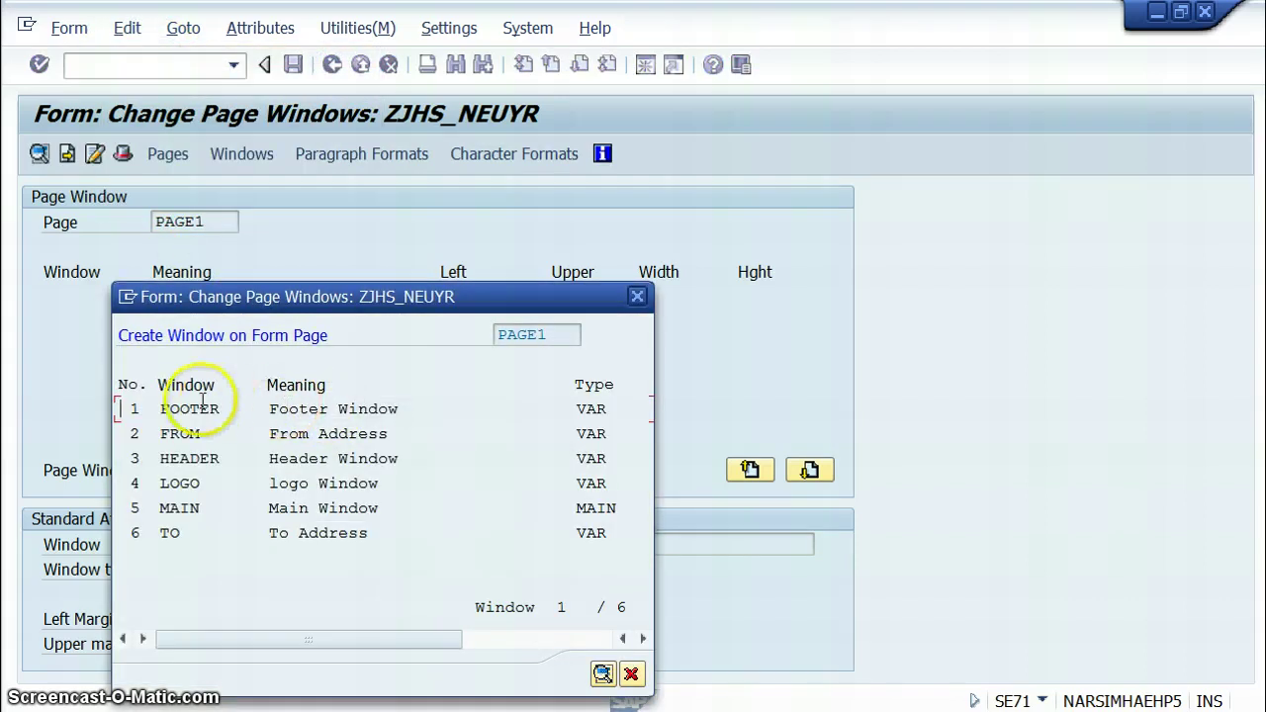
pyautogui.doubleClick(194, 459)
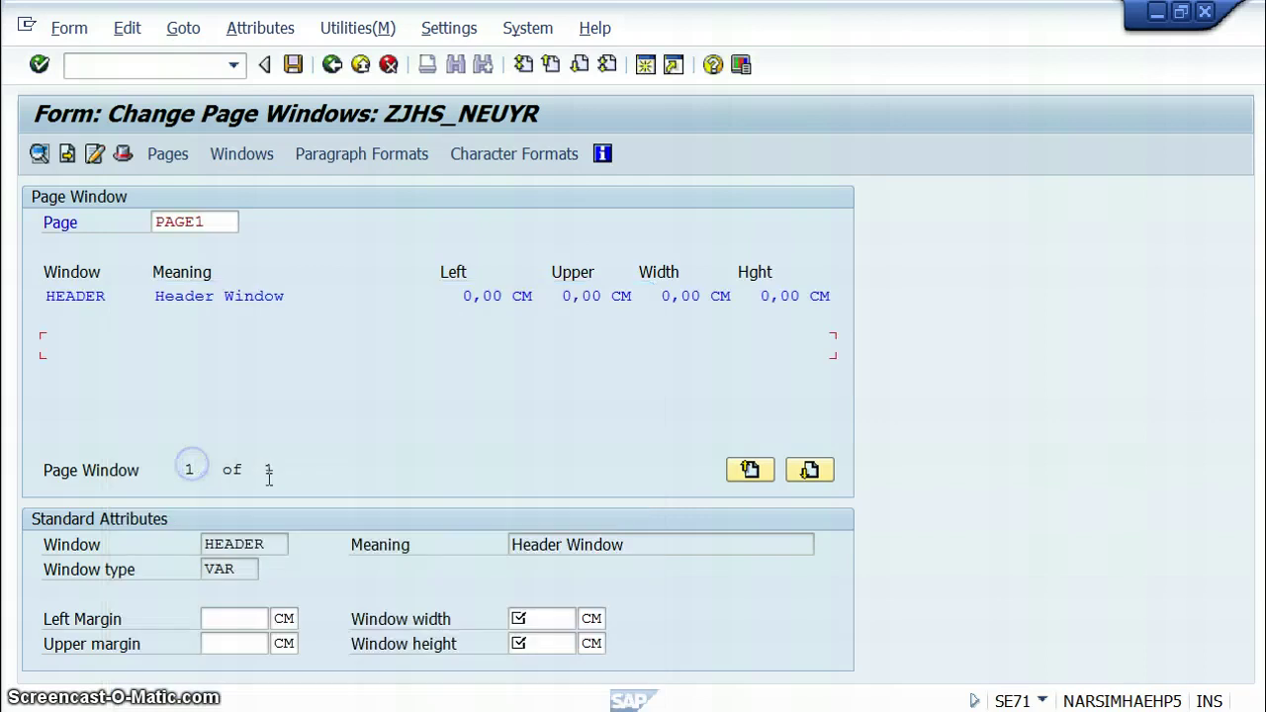
pyautogui.click(534, 617)
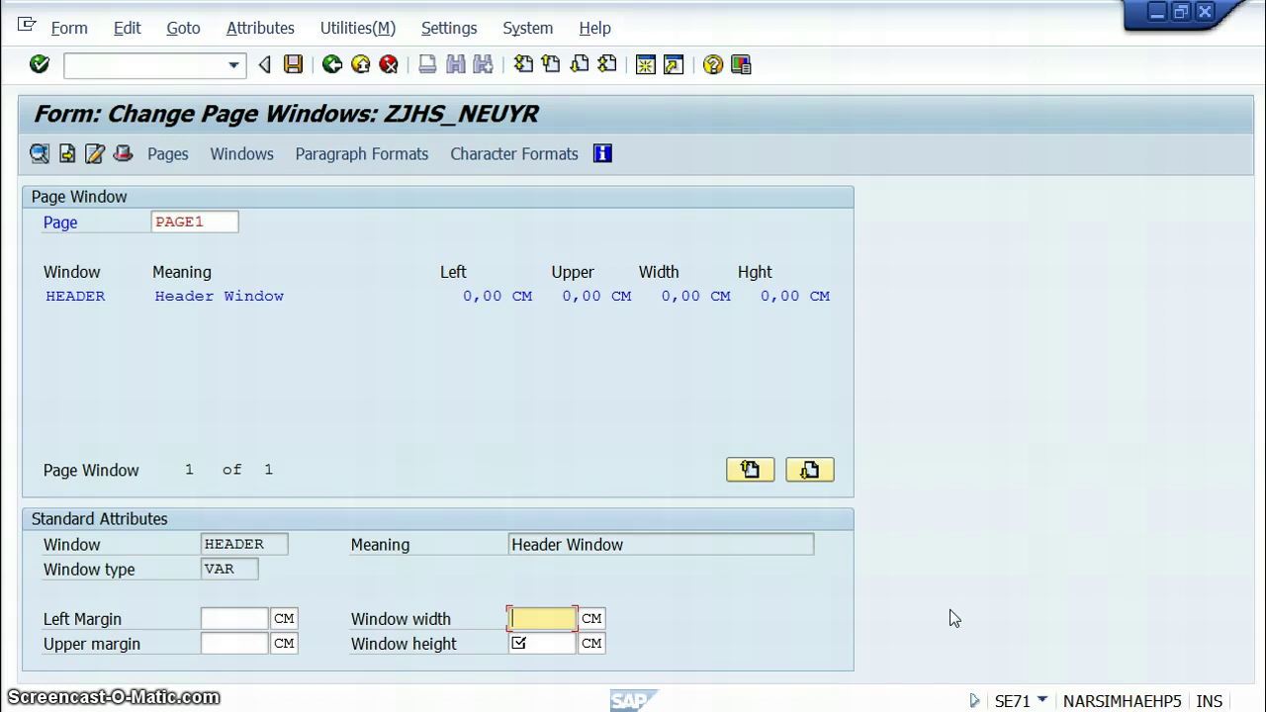
pyautogui.click(525, 643)
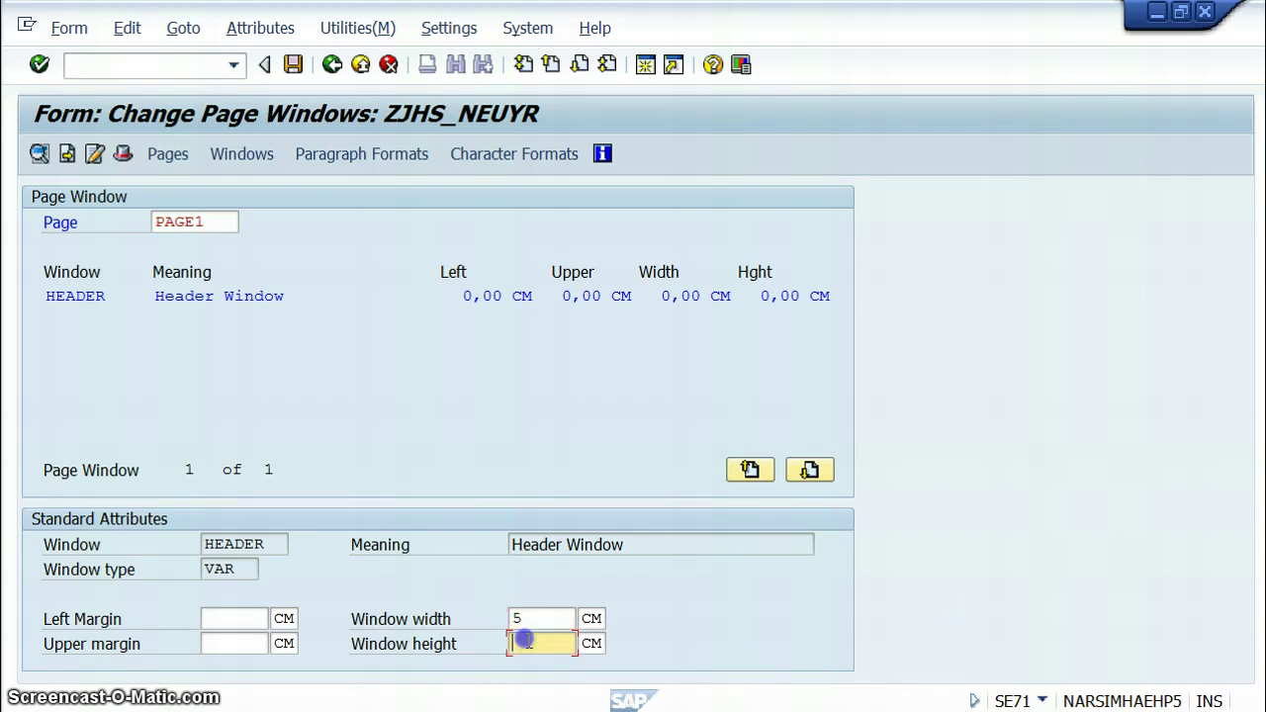
pyautogui.write('2')
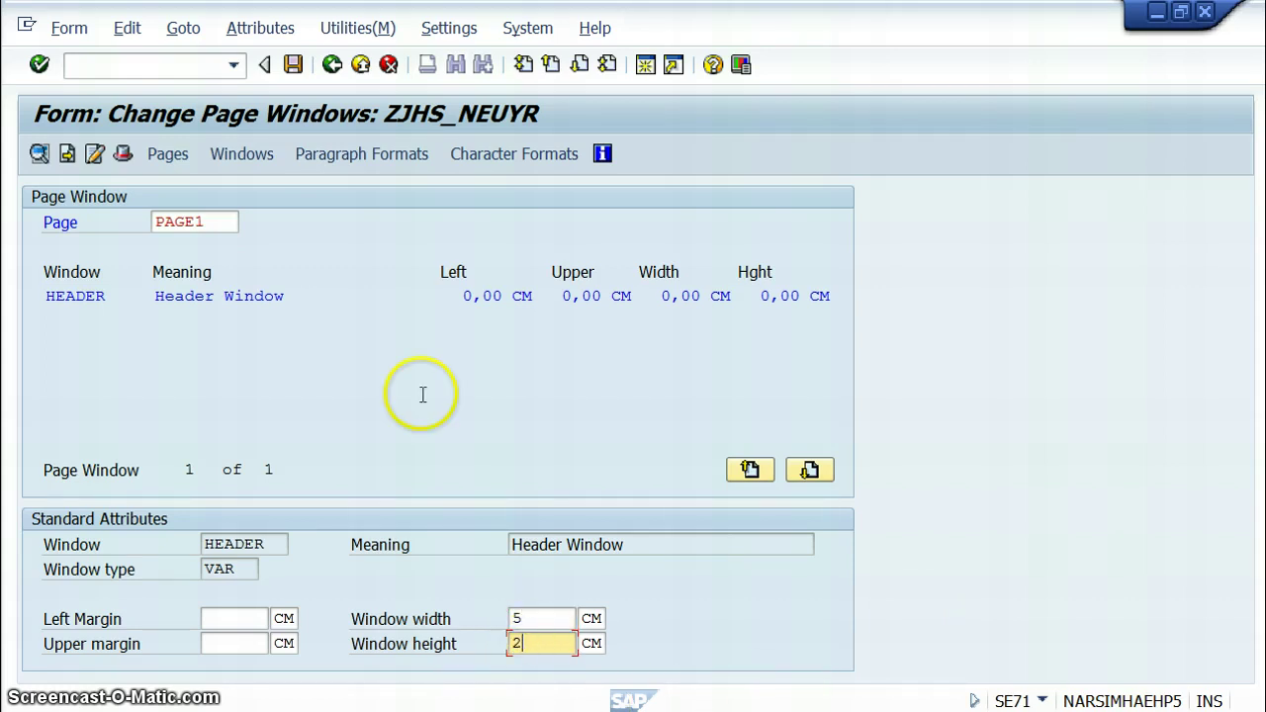
pyautogui.click(293, 64)
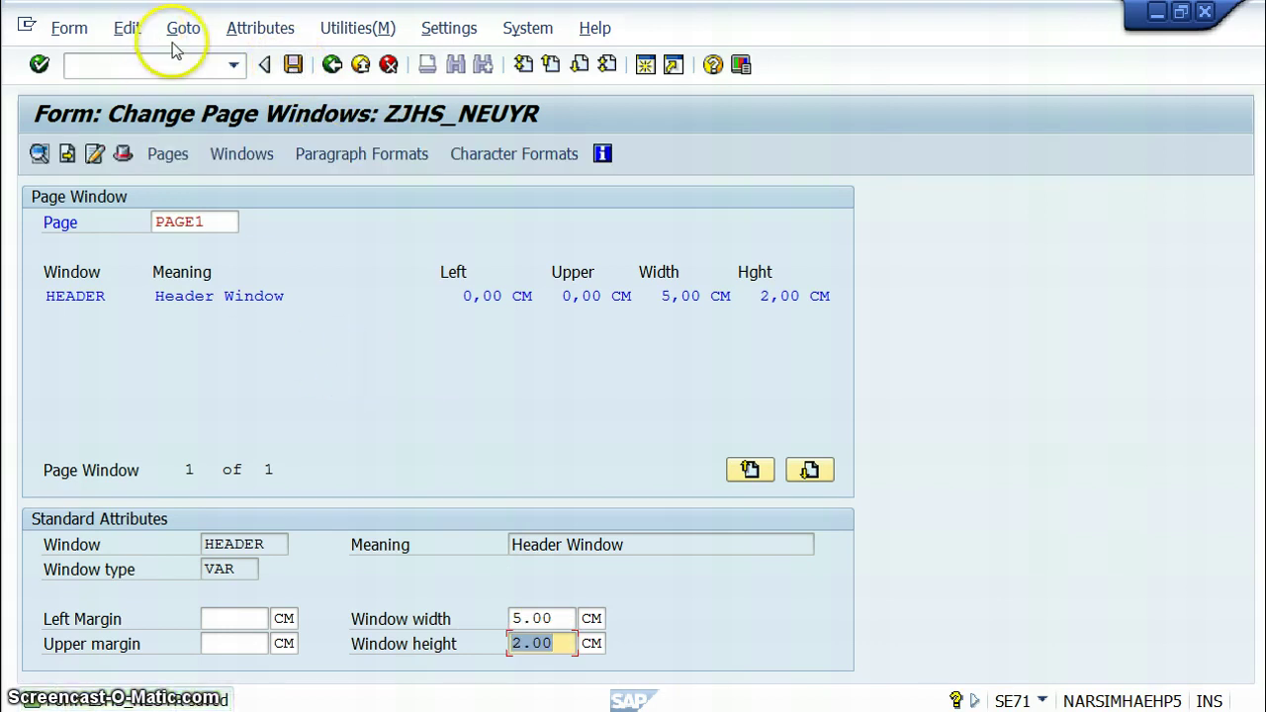
pyautogui.click(128, 28)
pyautogui.click(193, 54)
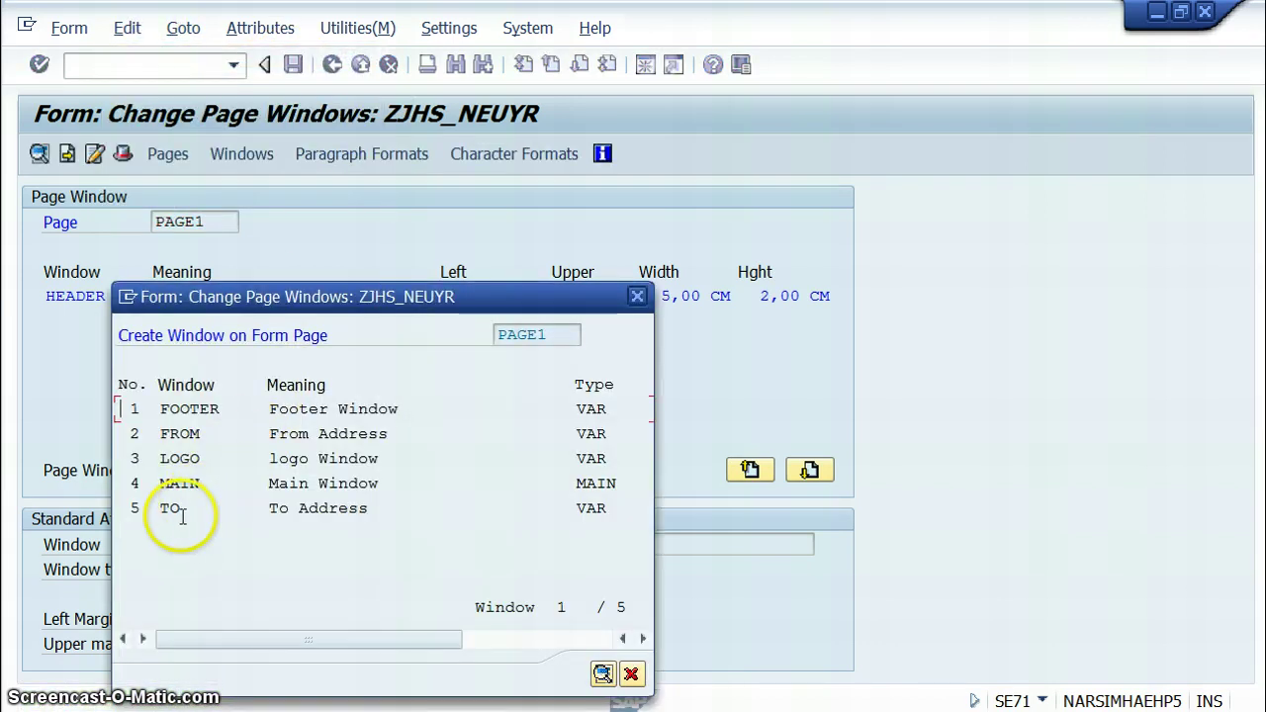
pyautogui.click(637, 296)
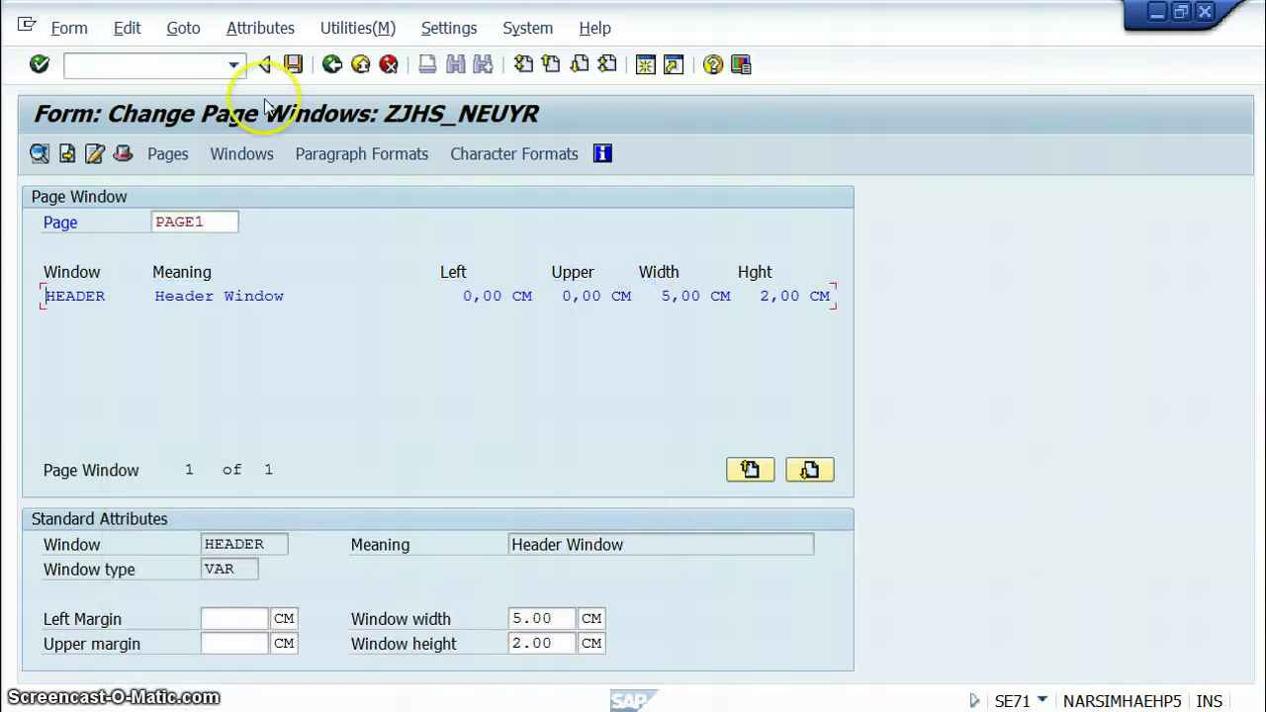
pyautogui.click(293, 65)
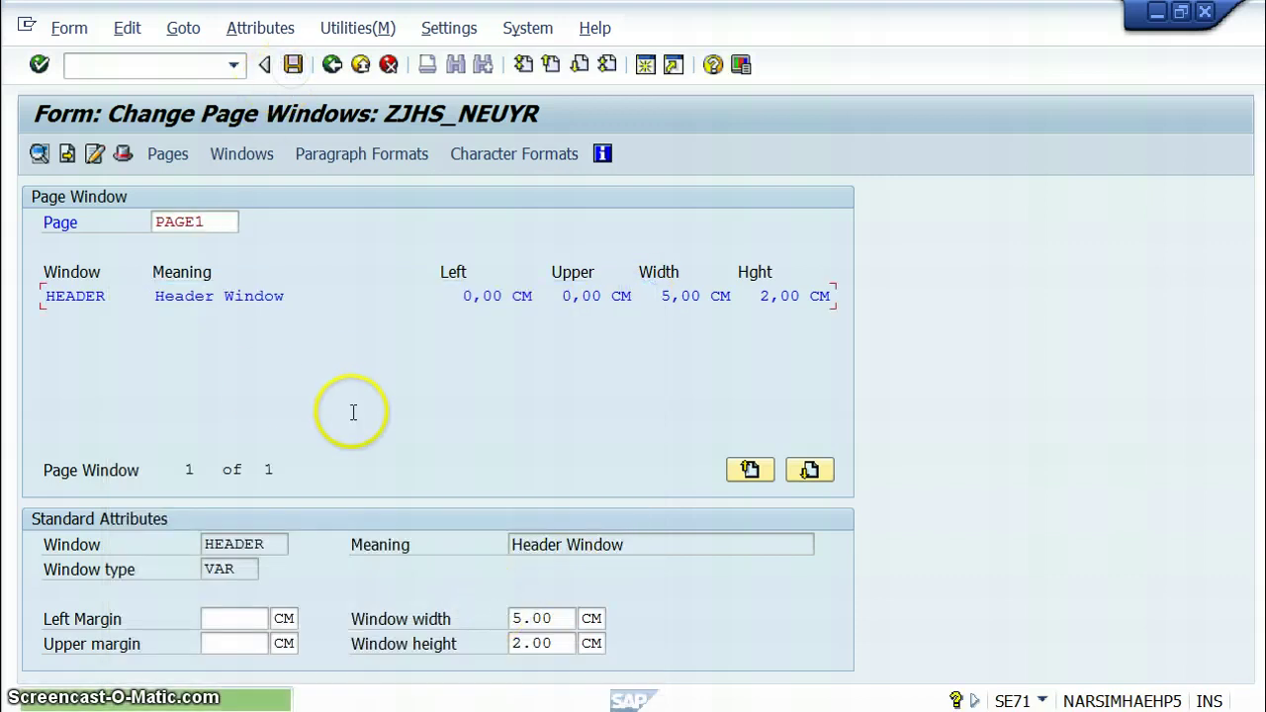
pyautogui.click(249, 369)
# Add the LOGO window to PAGE1 with a width of 4 CM and a height of 4 CM, and save the form.
pyautogui.click(127, 27)
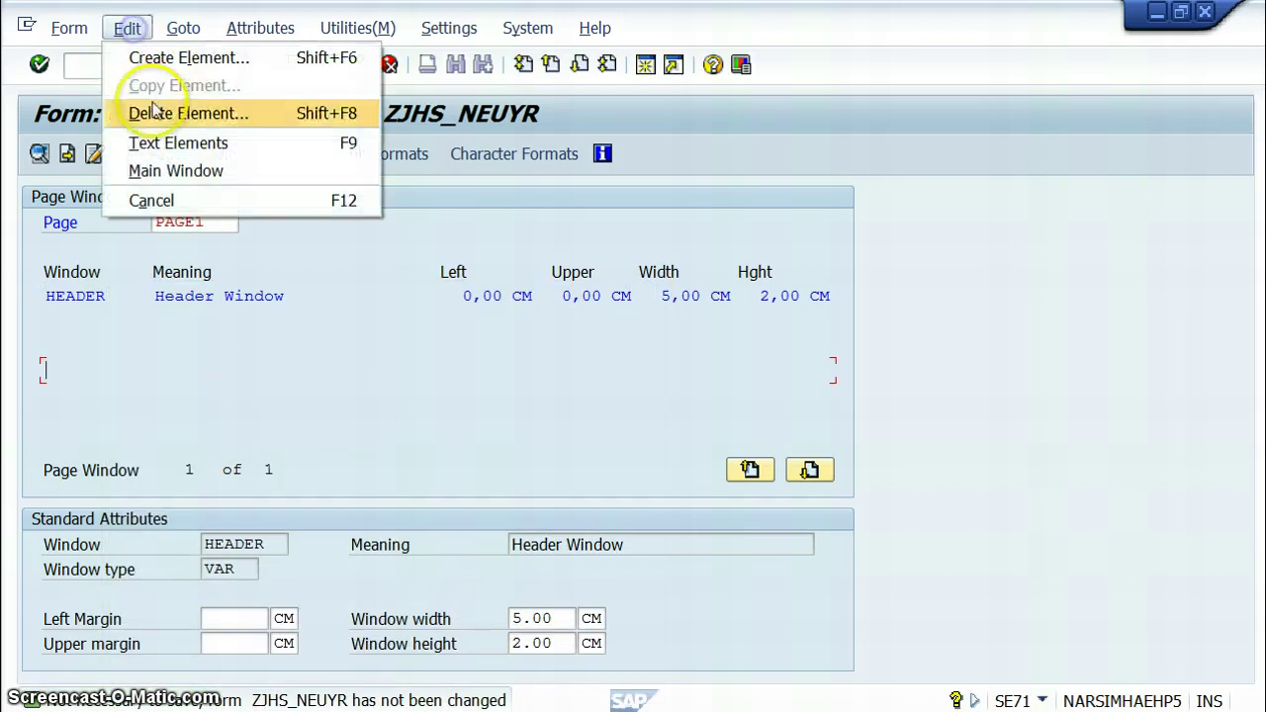
pyautogui.click(161, 60)
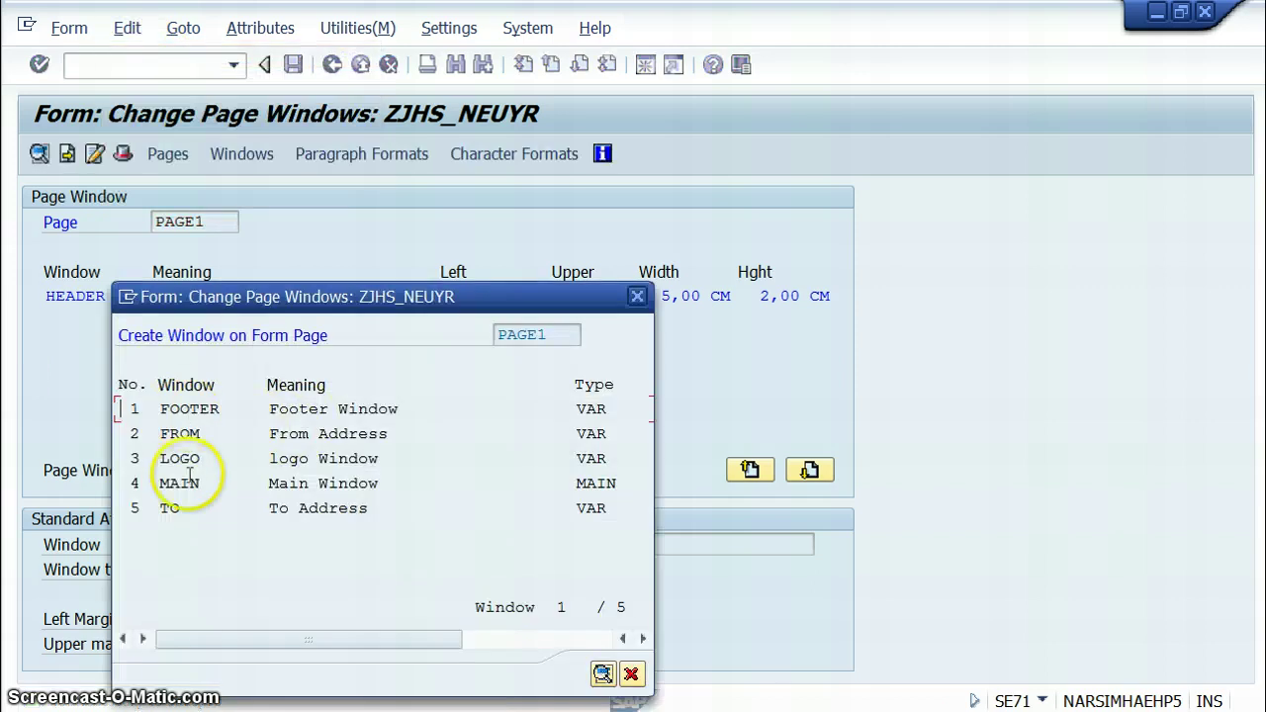
pyautogui.doubleClick(168, 458)
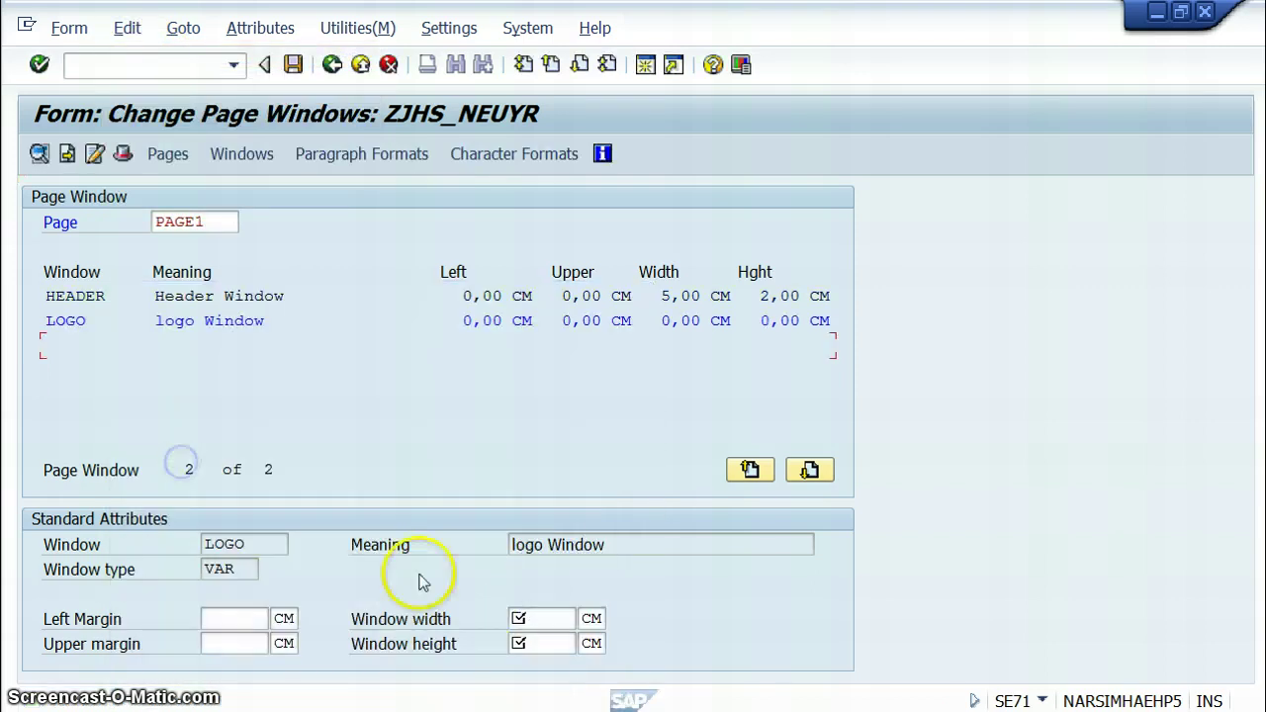
pyautogui.click(546, 615)
pyautogui.write('4')
pyautogui.click(549, 643)
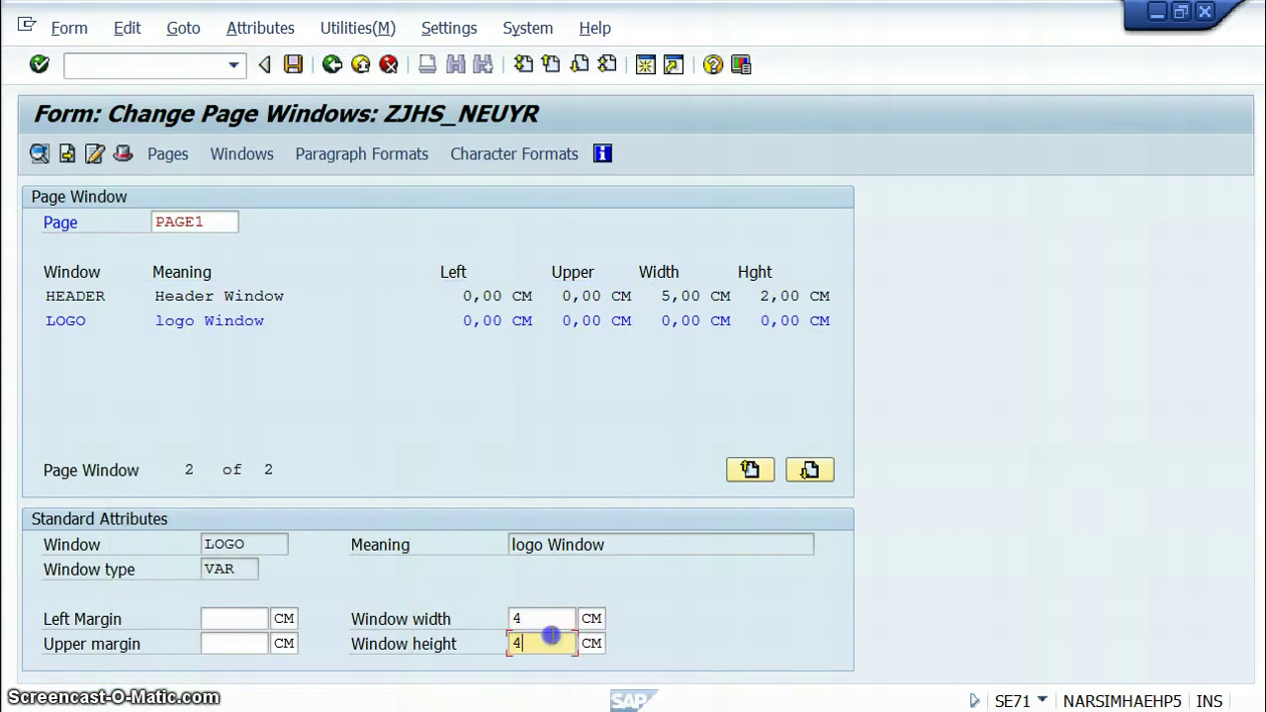
pyautogui.write('4')
pyautogui.click(294, 65)
# Add the TO address window to PAGE1 with a width of 4 CM and a height of 4 CM, and save the form.
pyautogui.click(128, 28)
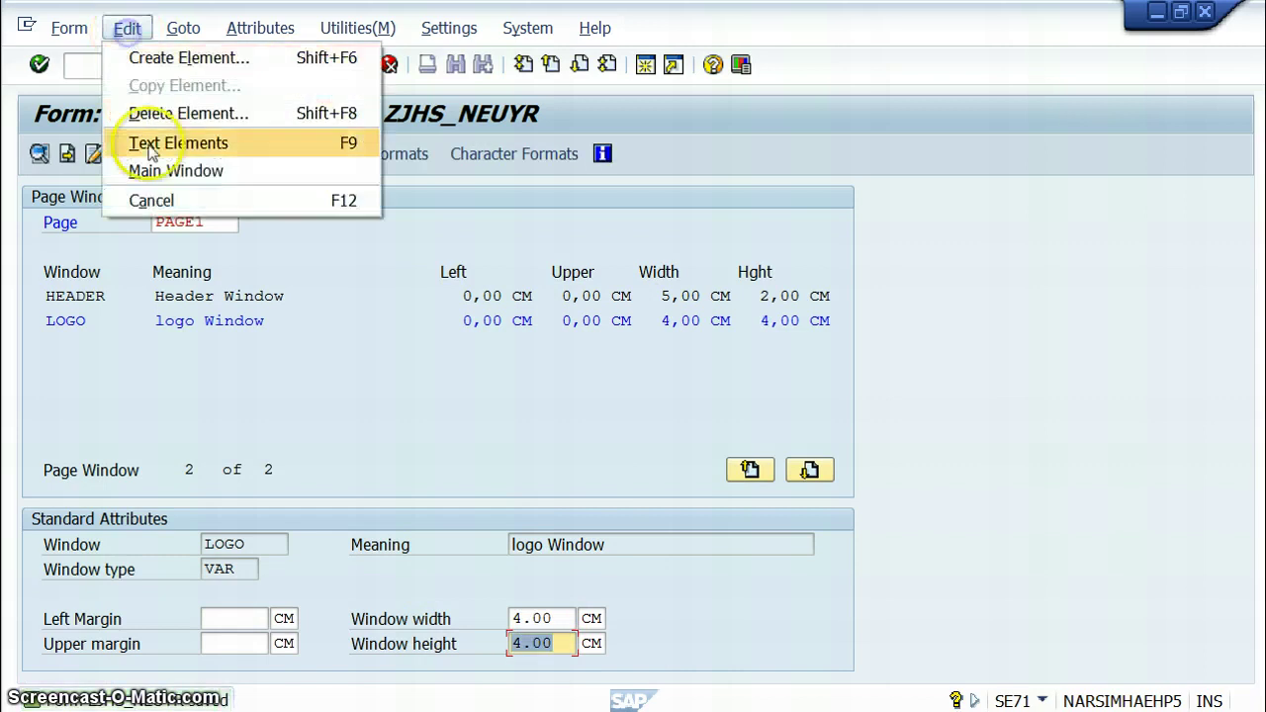
pyautogui.click(170, 59)
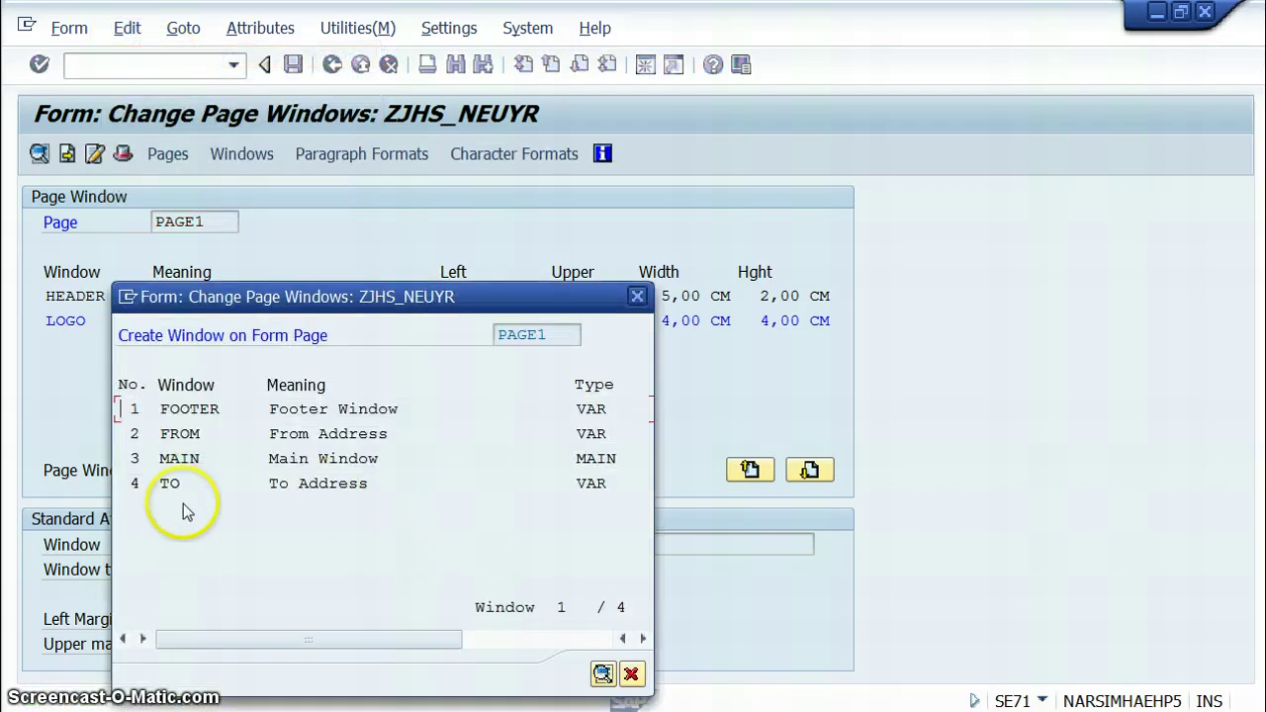
pyautogui.doubleClick(170, 483)
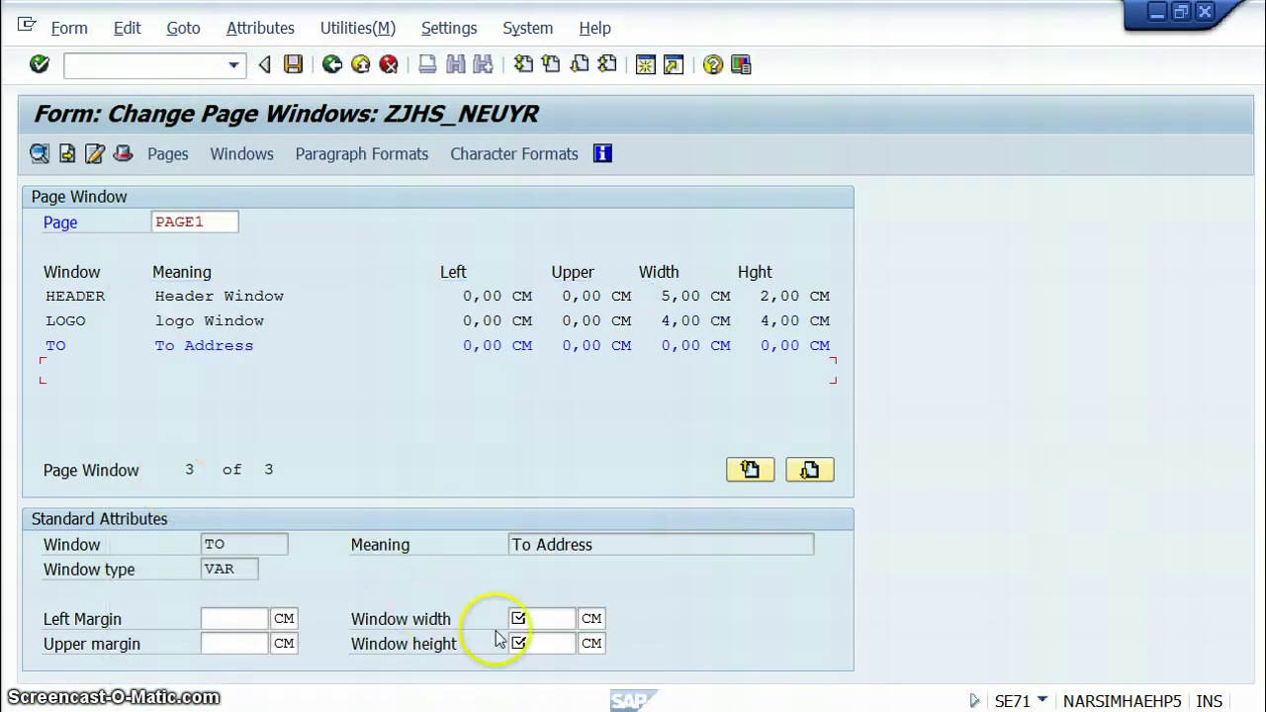
pyautogui.click(532, 616)
pyautogui.write('4')
pyautogui.click(525, 642)
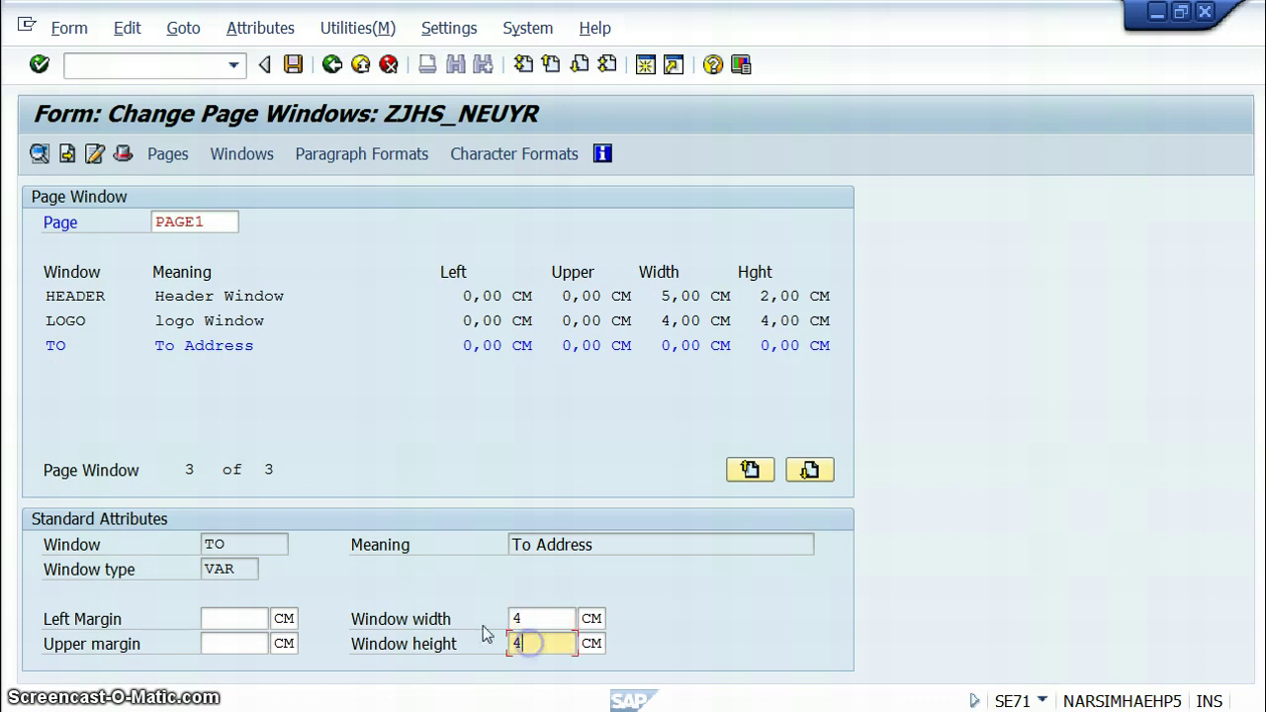
pyautogui.write('4')
pyautogui.click(292, 66)
# Add the MAIN window to PAGE1 with a width of 10 CM and a height of 2 CM, and save the form.
pyautogui.click(127, 28)
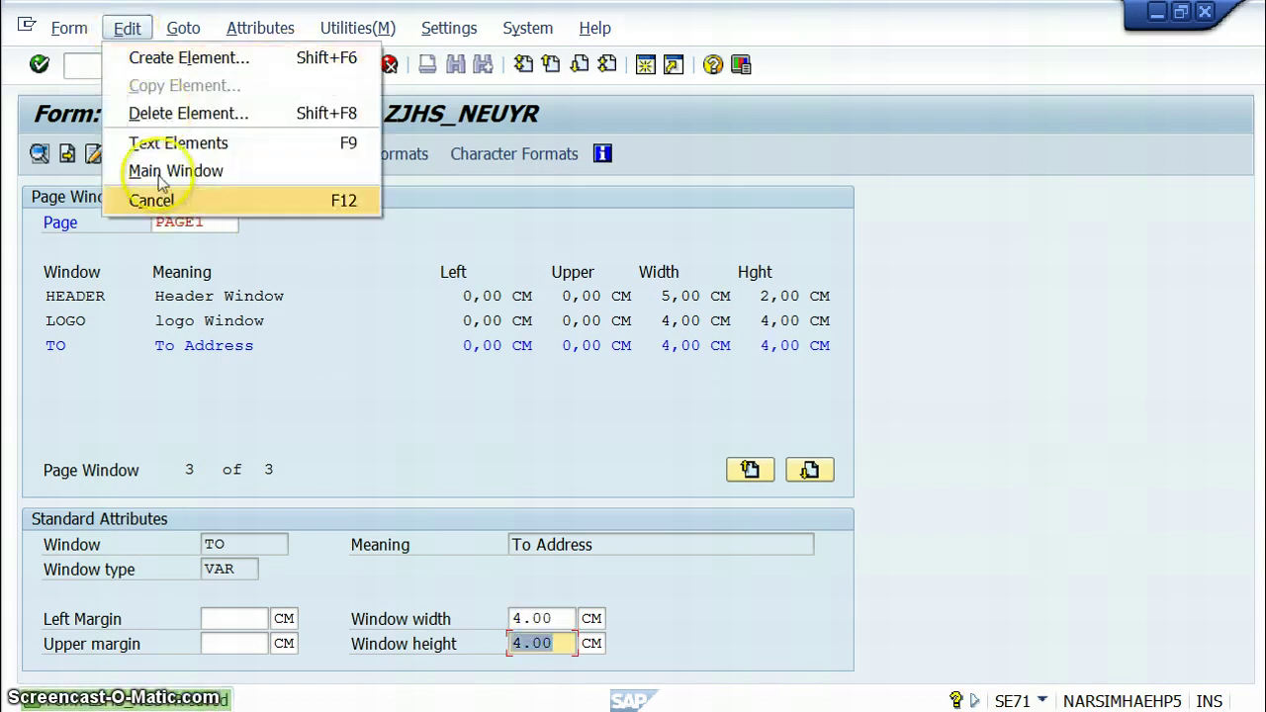
pyautogui.click(179, 60)
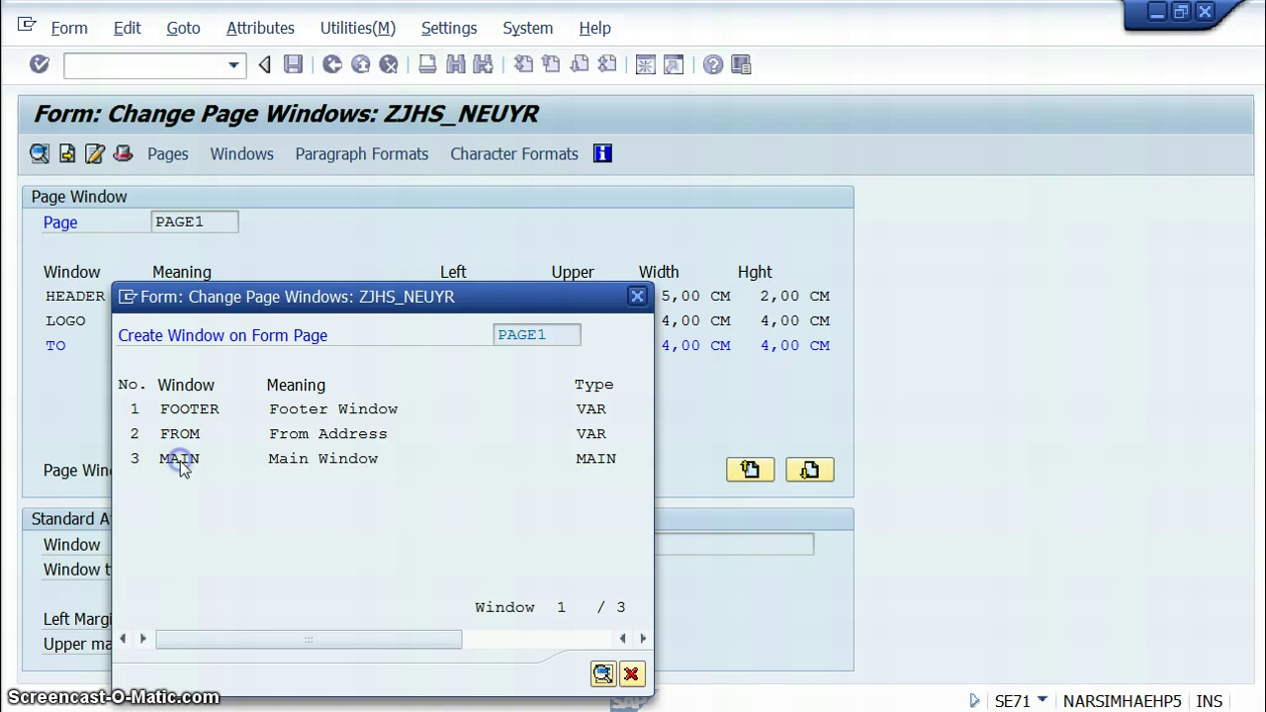
pyautogui.doubleClick(178, 459)
pyautogui.click(546, 620)
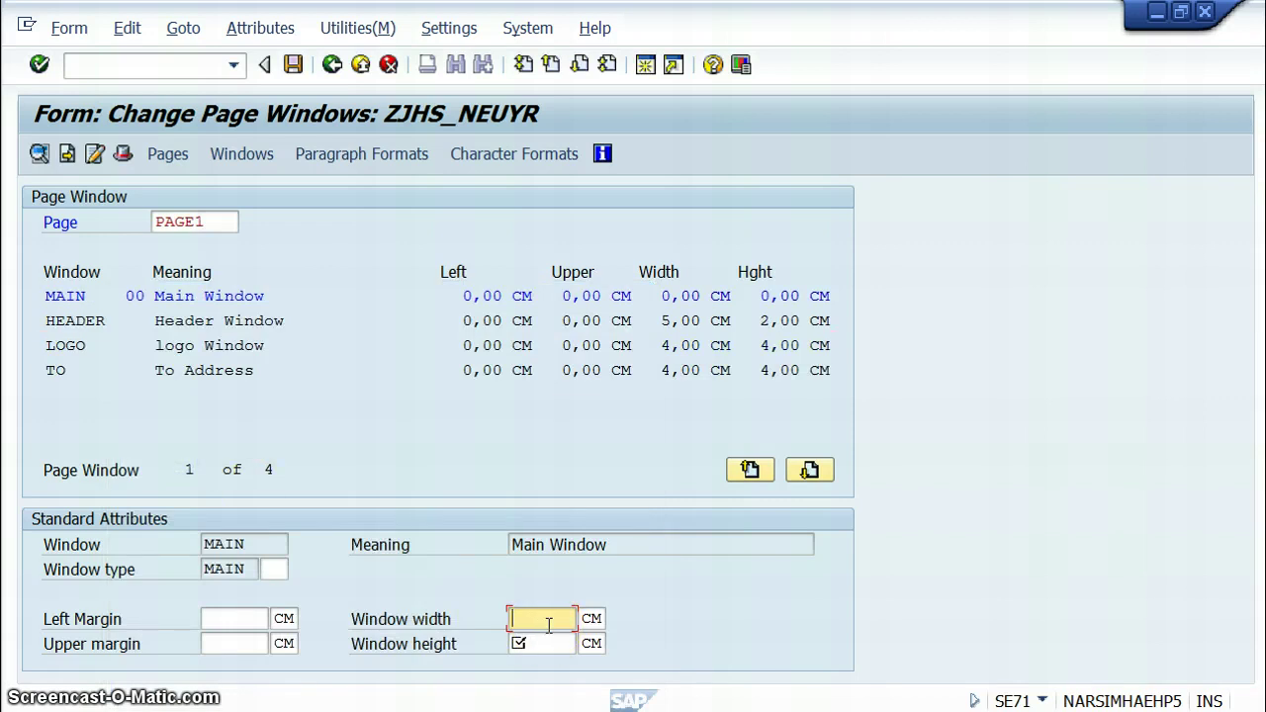
pyautogui.write('0')
pyautogui.click(524, 644)
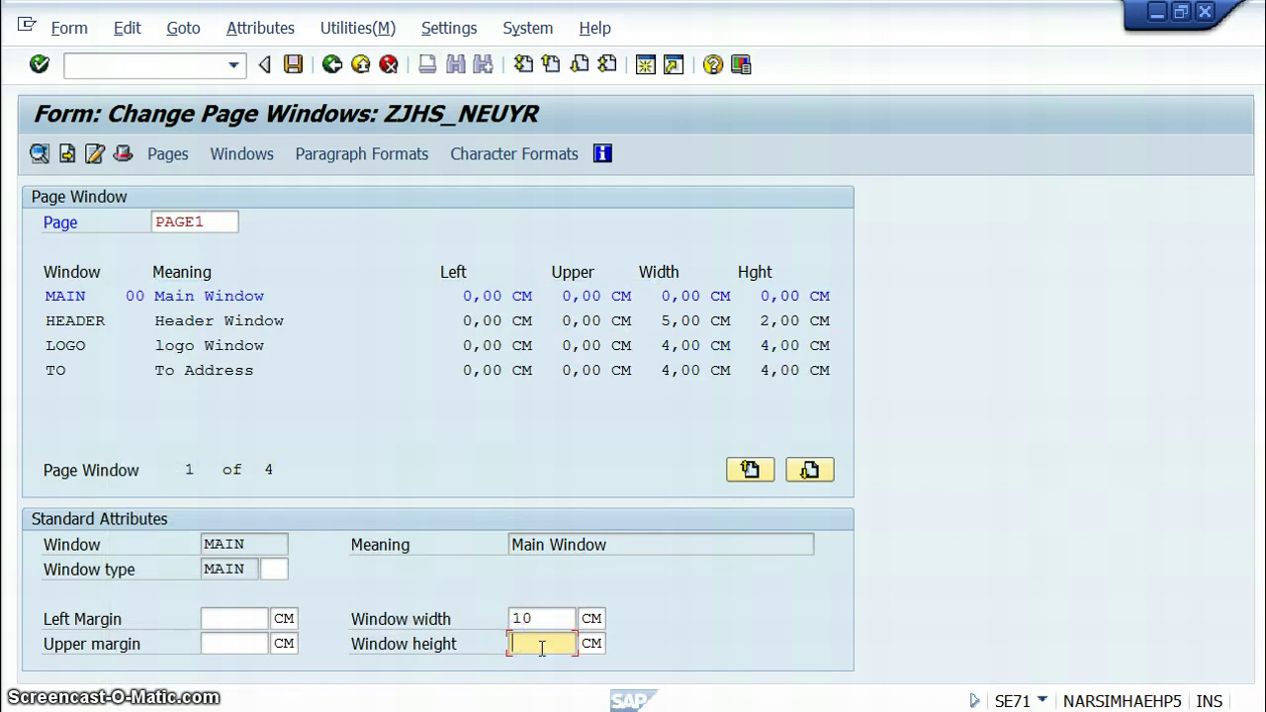
pyautogui.write('2')
pyautogui.click(293, 62)
# Add the FROM address window to PAGE1 with a width of 4 CM and a height of 4 CM, and save the form.
pyautogui.click(127, 27)
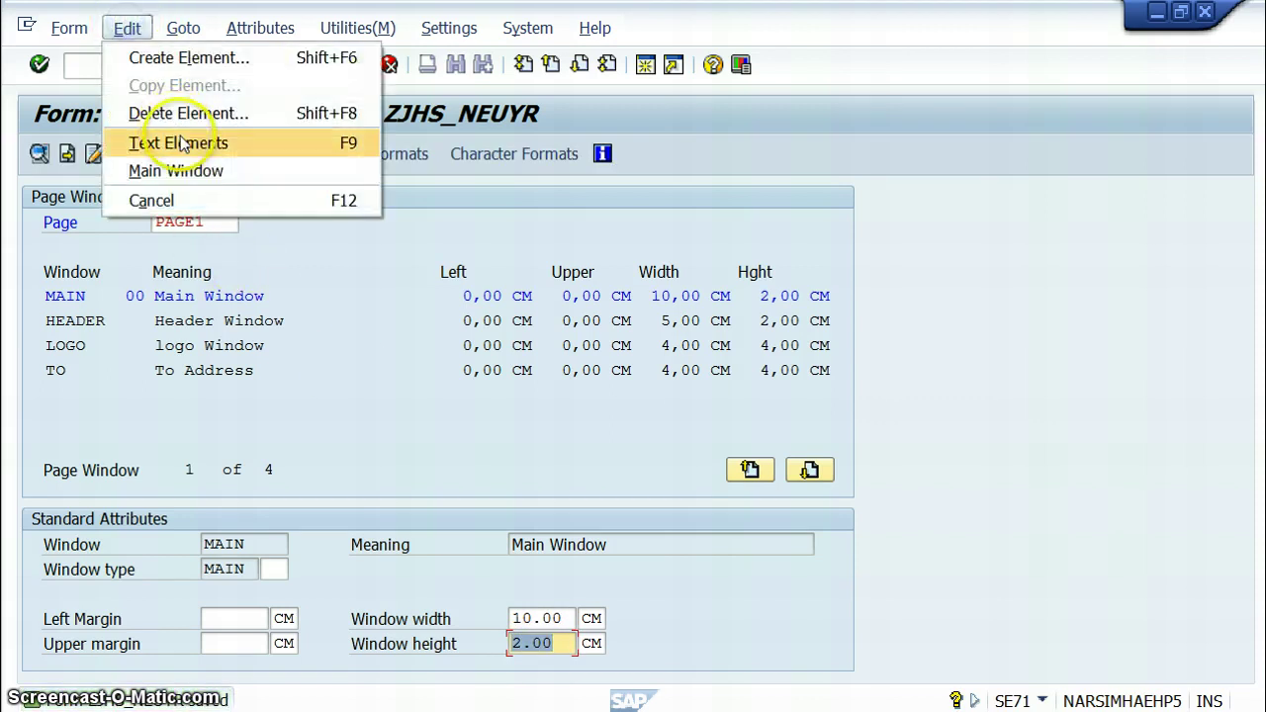
pyautogui.click(181, 59)
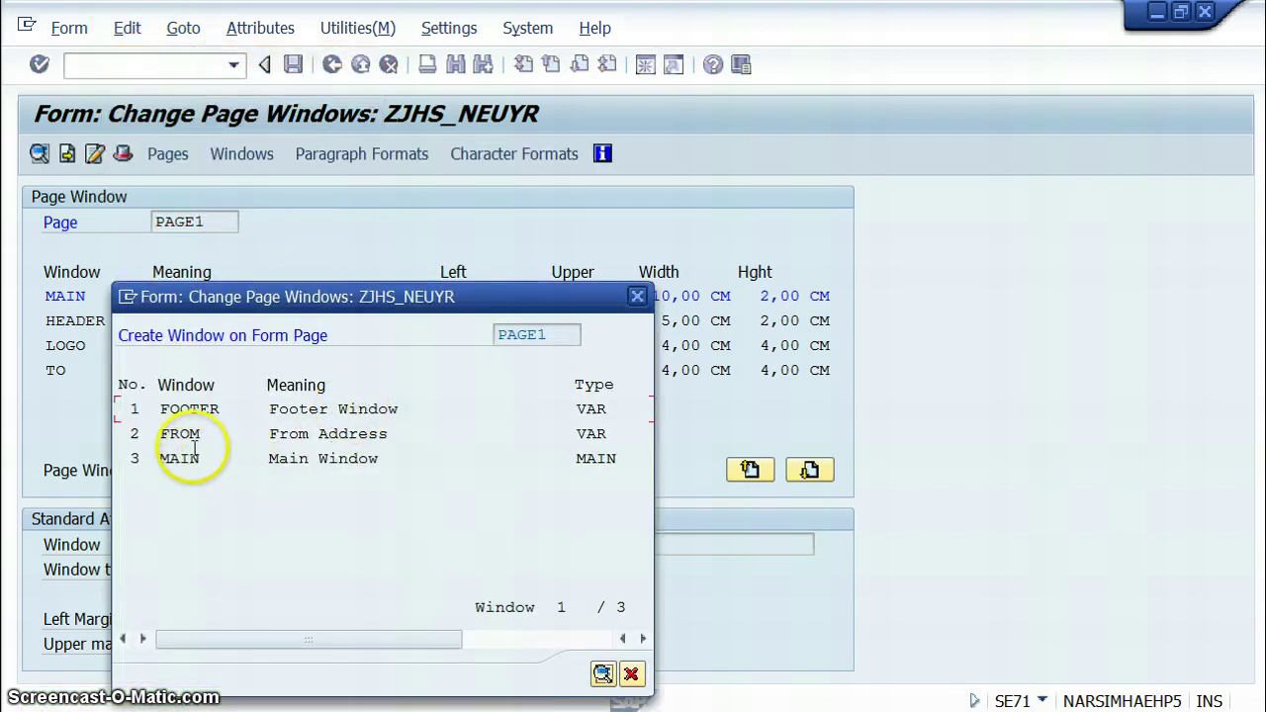
pyautogui.doubleClick(183, 433)
pyautogui.click(530, 618)
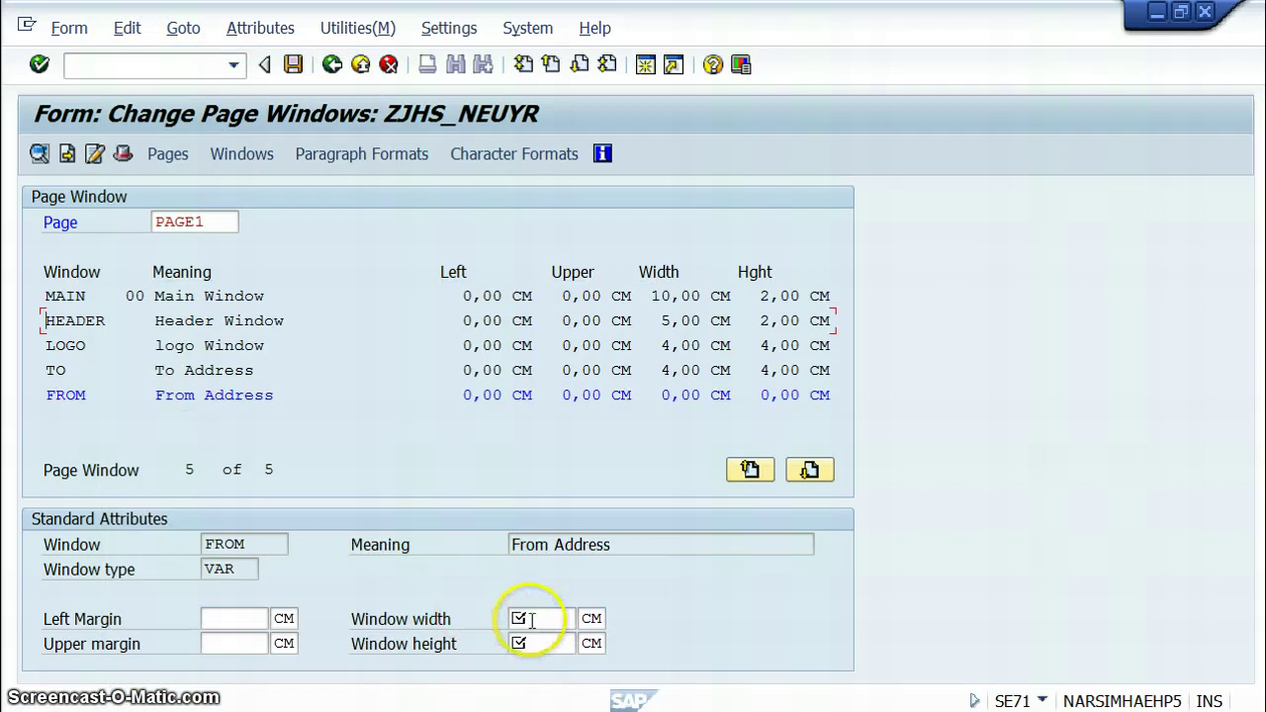
pyautogui.write('4')
pyautogui.click(523, 644)
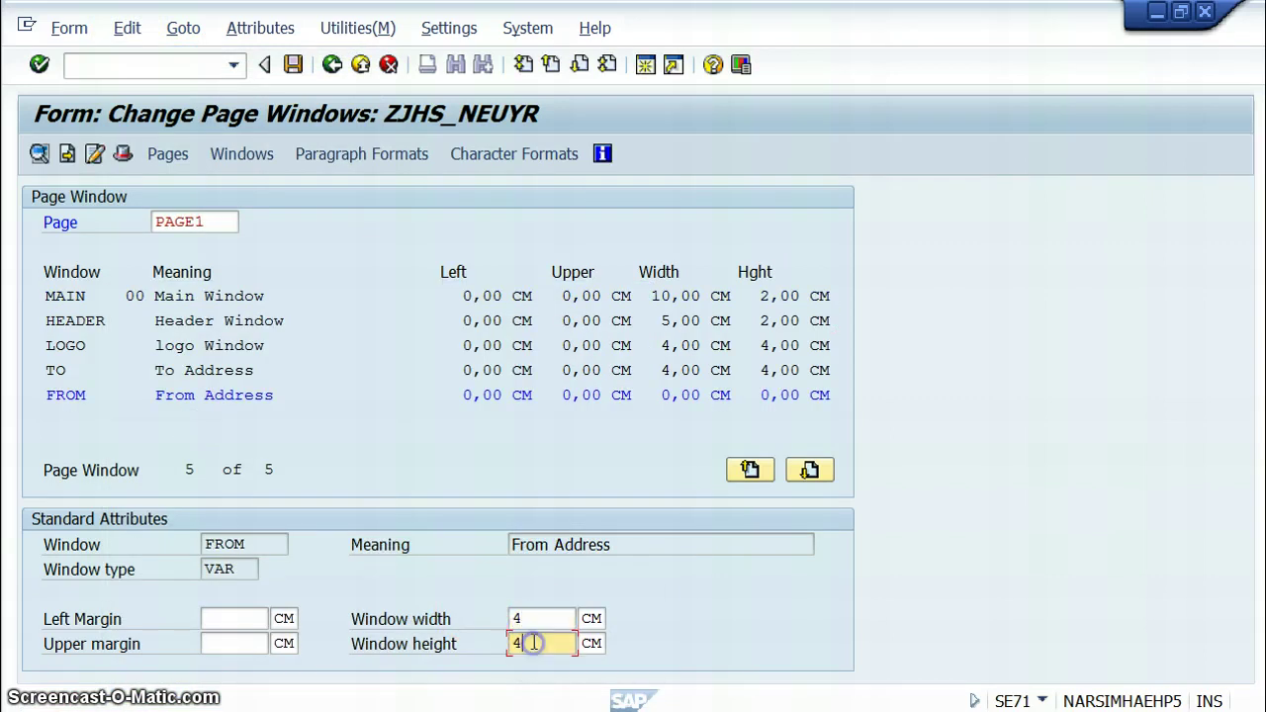
pyautogui.write('4')
# Add the FOOTER window to PAGE1 with a width of 10 CM and a height of 2 CM, and save the form.
pyautogui.click(124, 27)
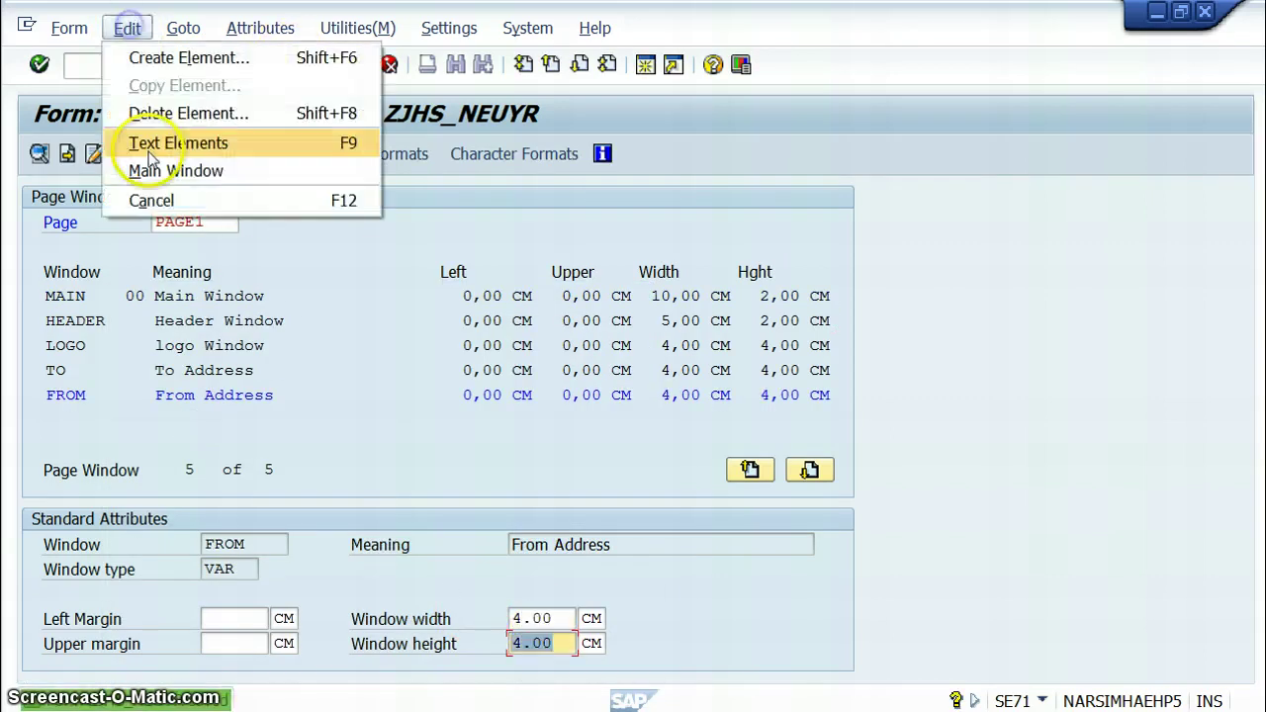
pyautogui.click(164, 59)
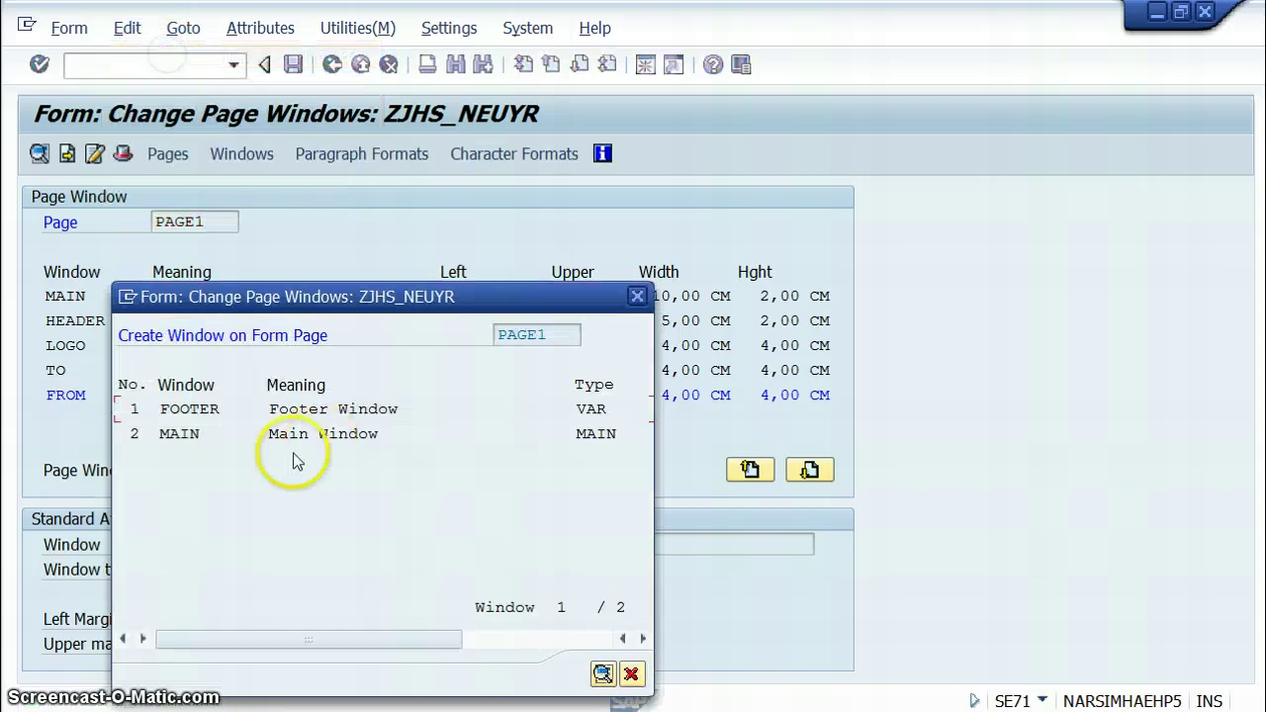
pyautogui.doubleClick(186, 418)
pyautogui.click(520, 619)
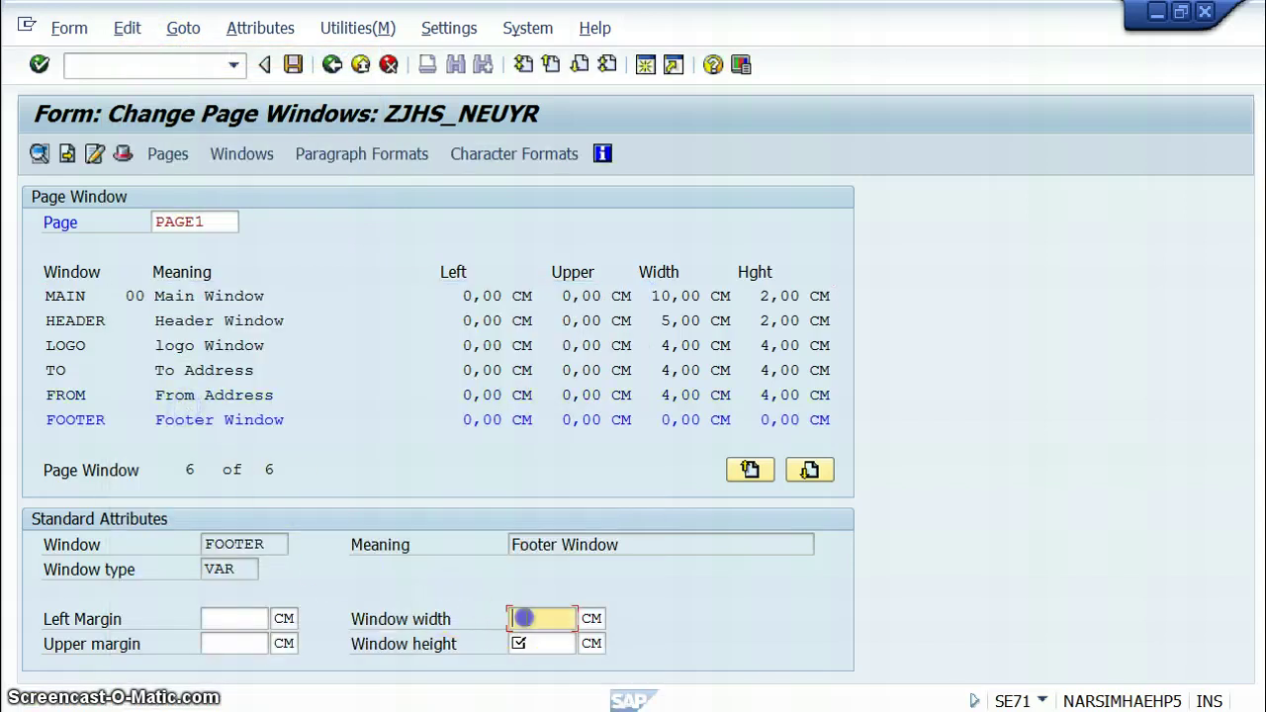
pyautogui.write('10')
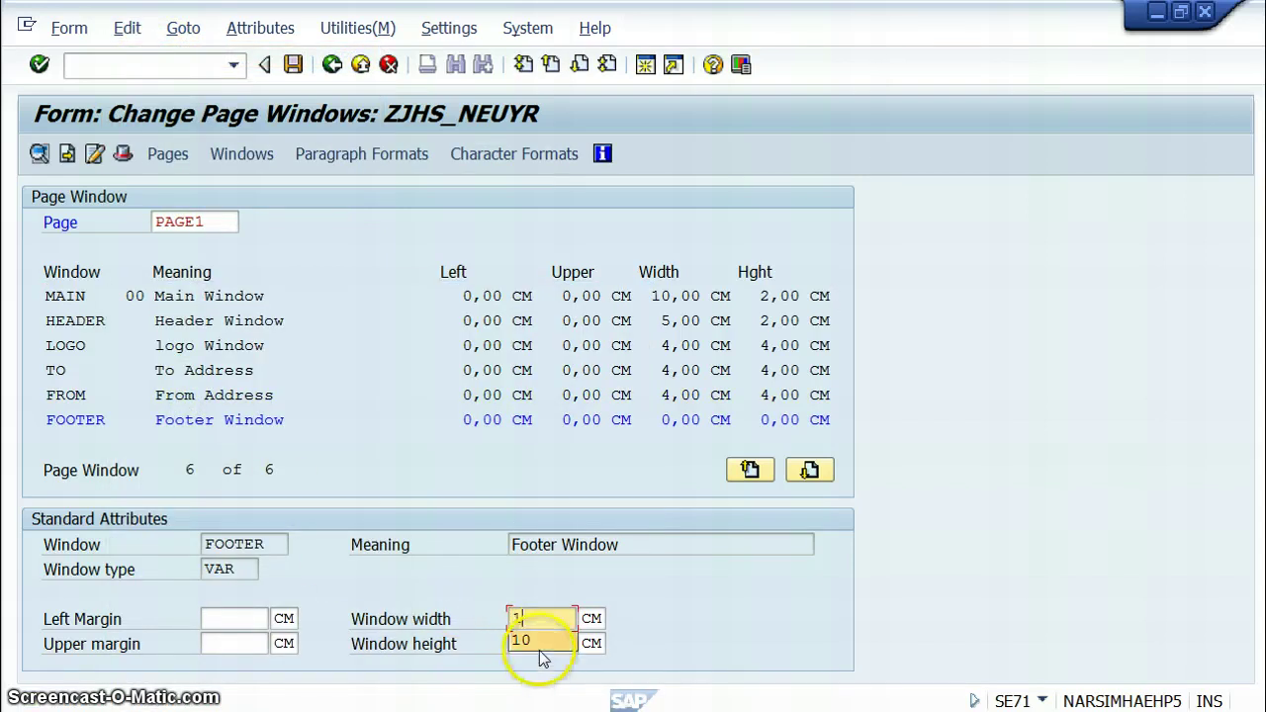
pyautogui.click(536, 644)
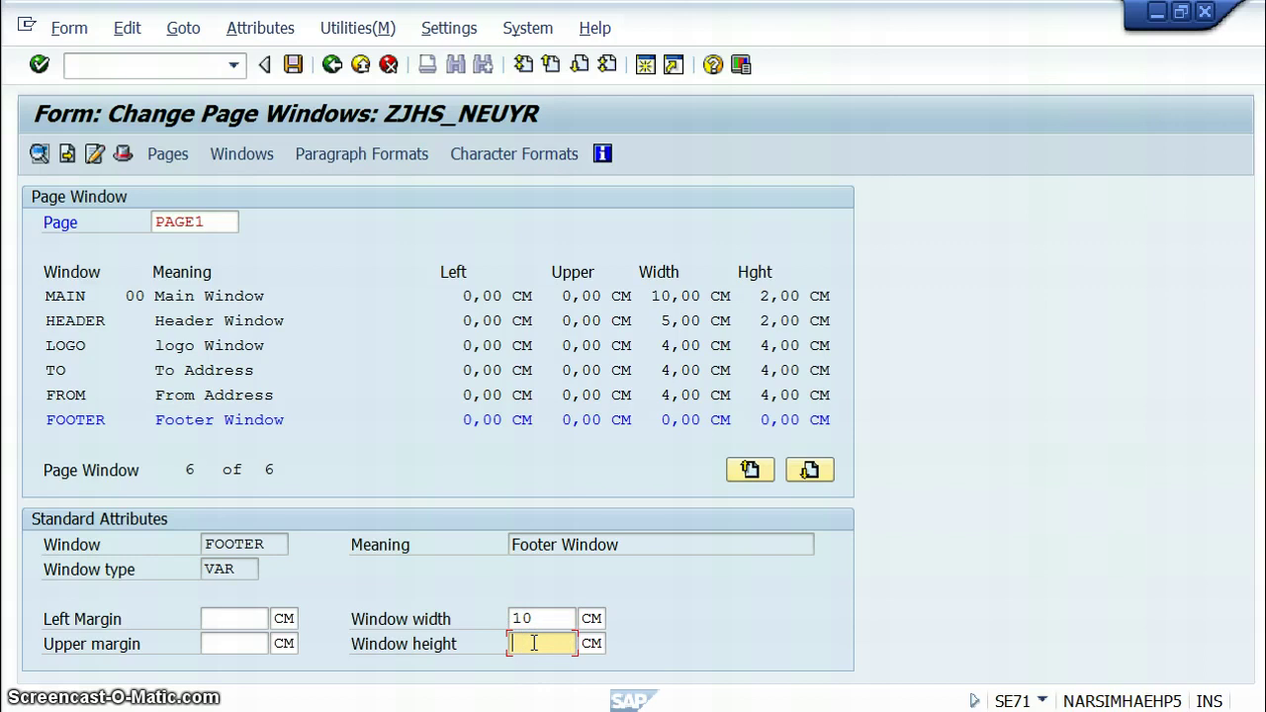
pyautogui.write('2')
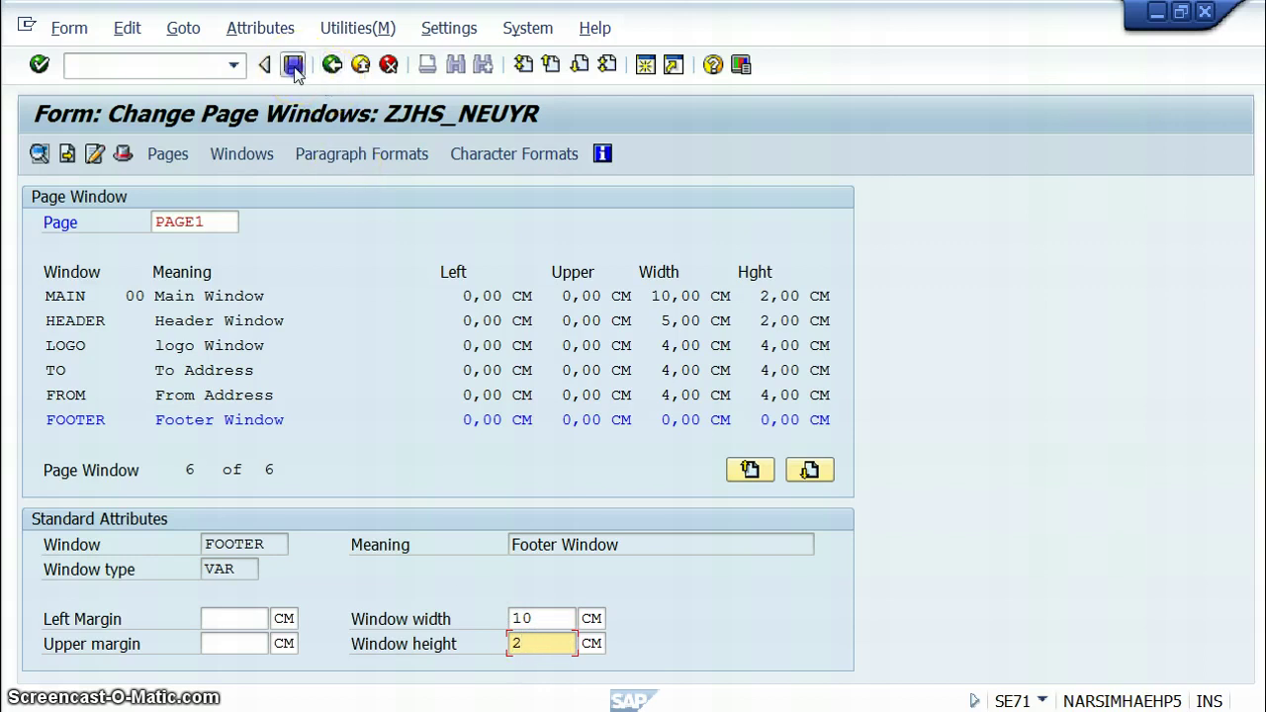
pyautogui.click(293, 64)
# Add a second MAIN window to PAGE1 with a width of 10 CM and a height of 4 CM, and save the form.
pyautogui.click(128, 30)
pyautogui.click(188, 56)
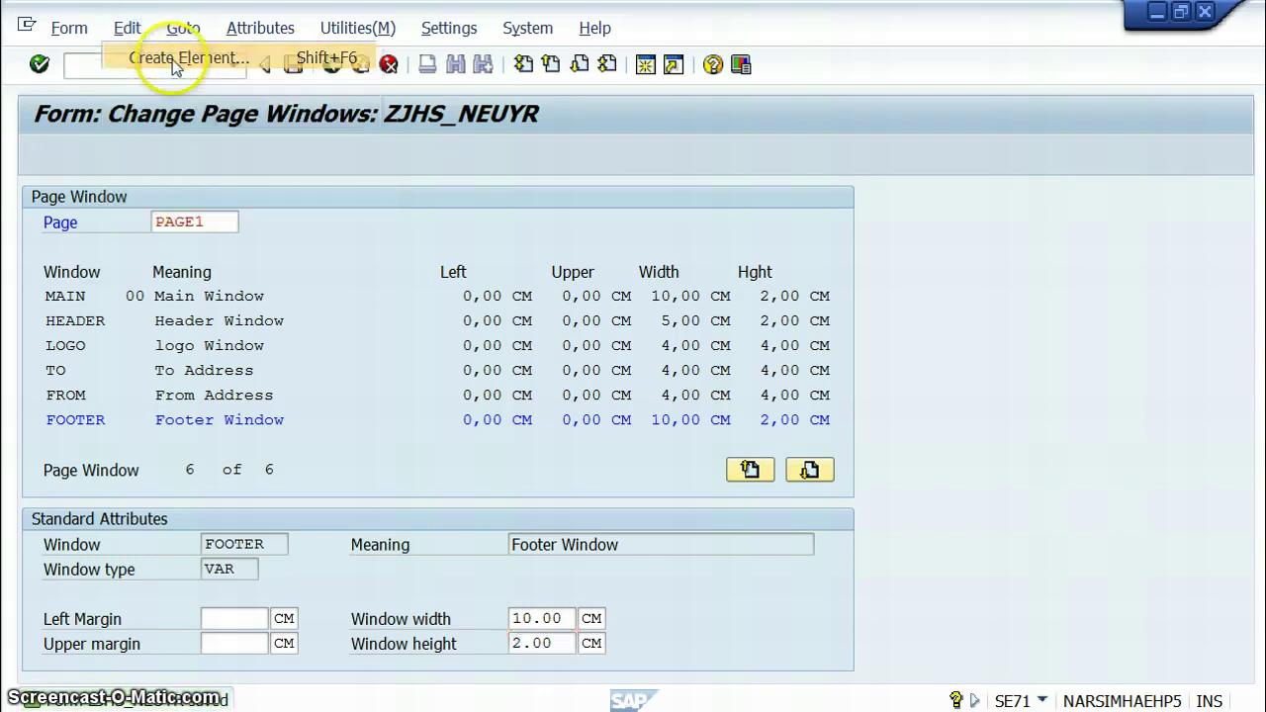
pyautogui.doubleClick(181, 409)
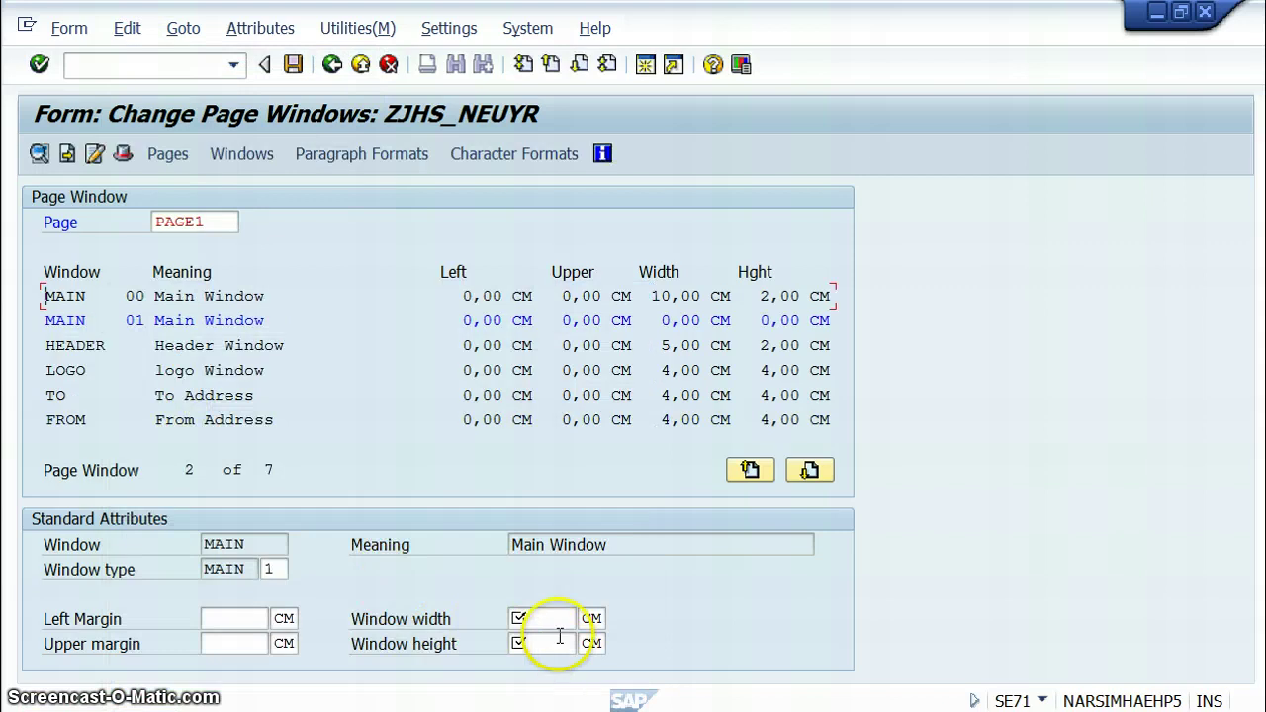
pyautogui.click(552, 621)
pyautogui.write('1')
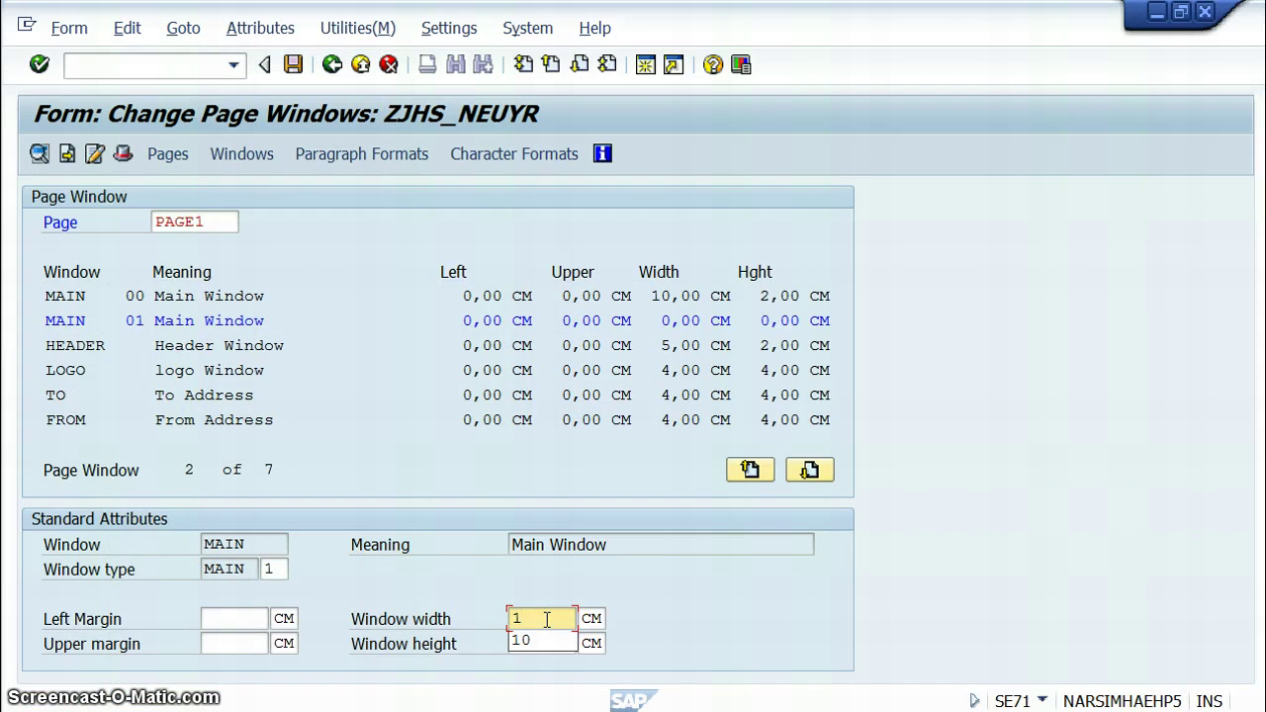
pyautogui.click(523, 641)
pyautogui.click(530, 644)
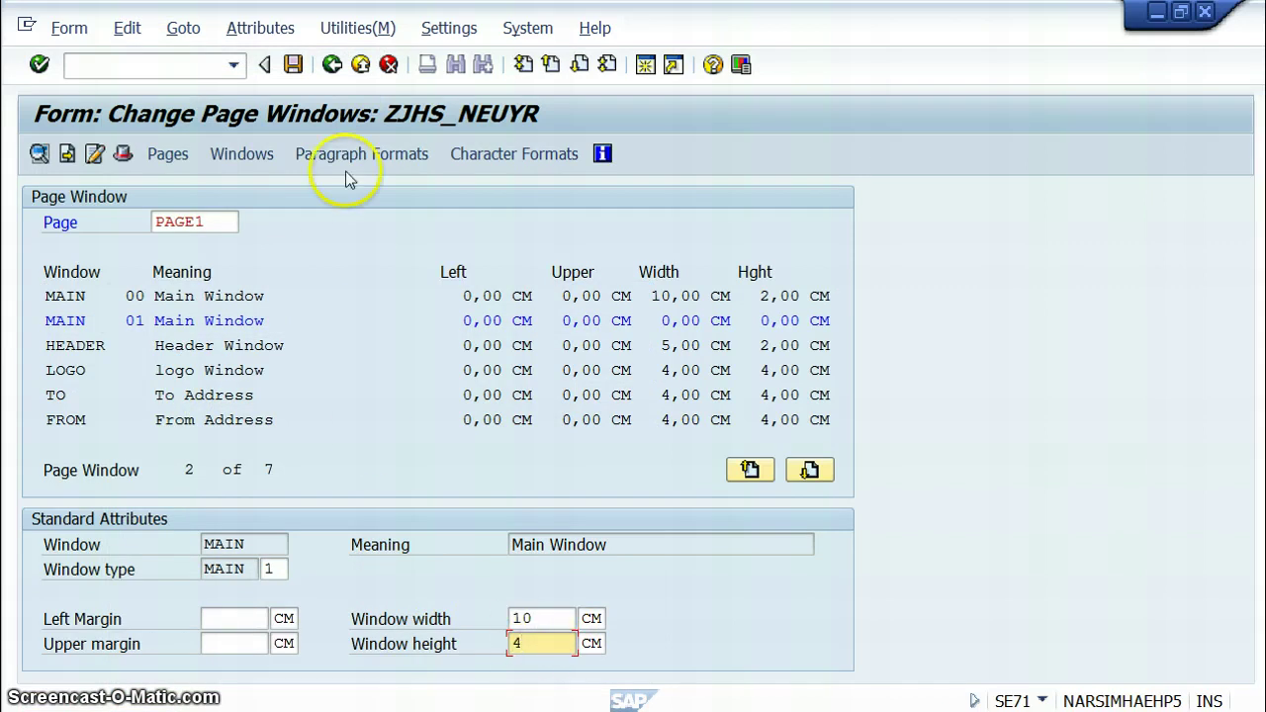
pyautogui.click(292, 64)
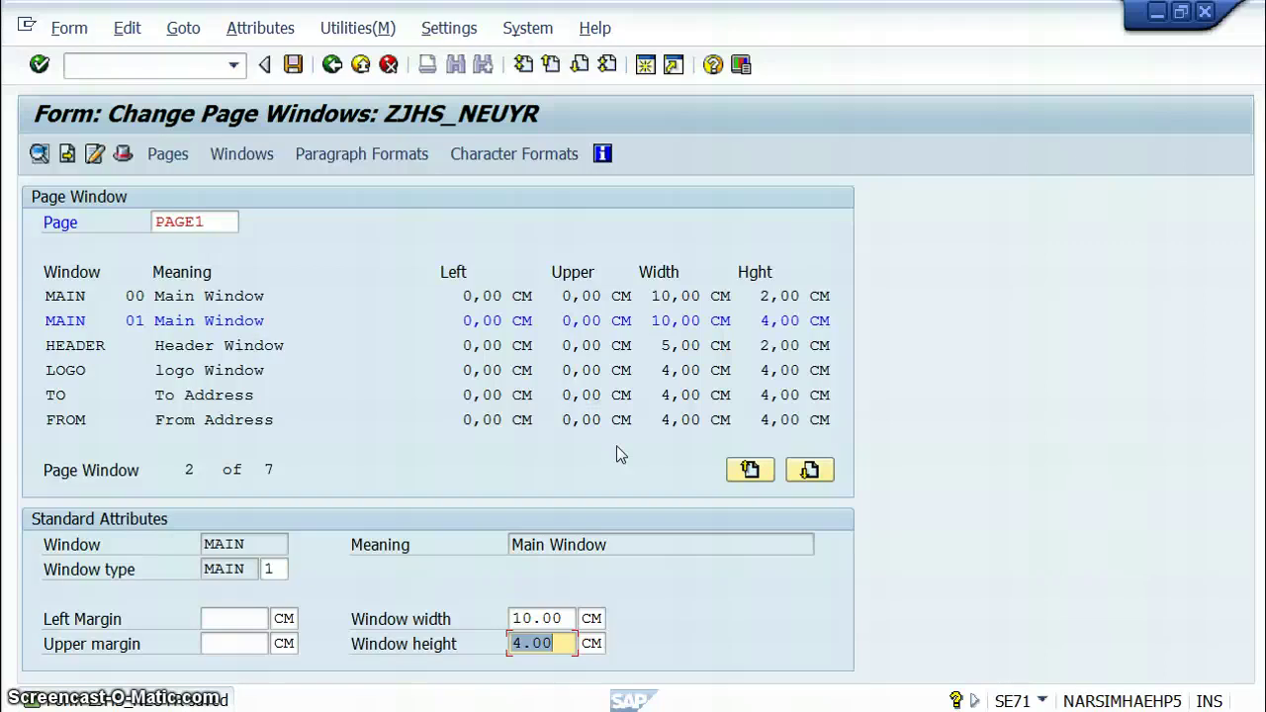
# Enter "JH SOFTECH India Pvt Ltd" as the text element of the HEADER window, return to the page windows and save the form.
pyautogui.click(56, 396)
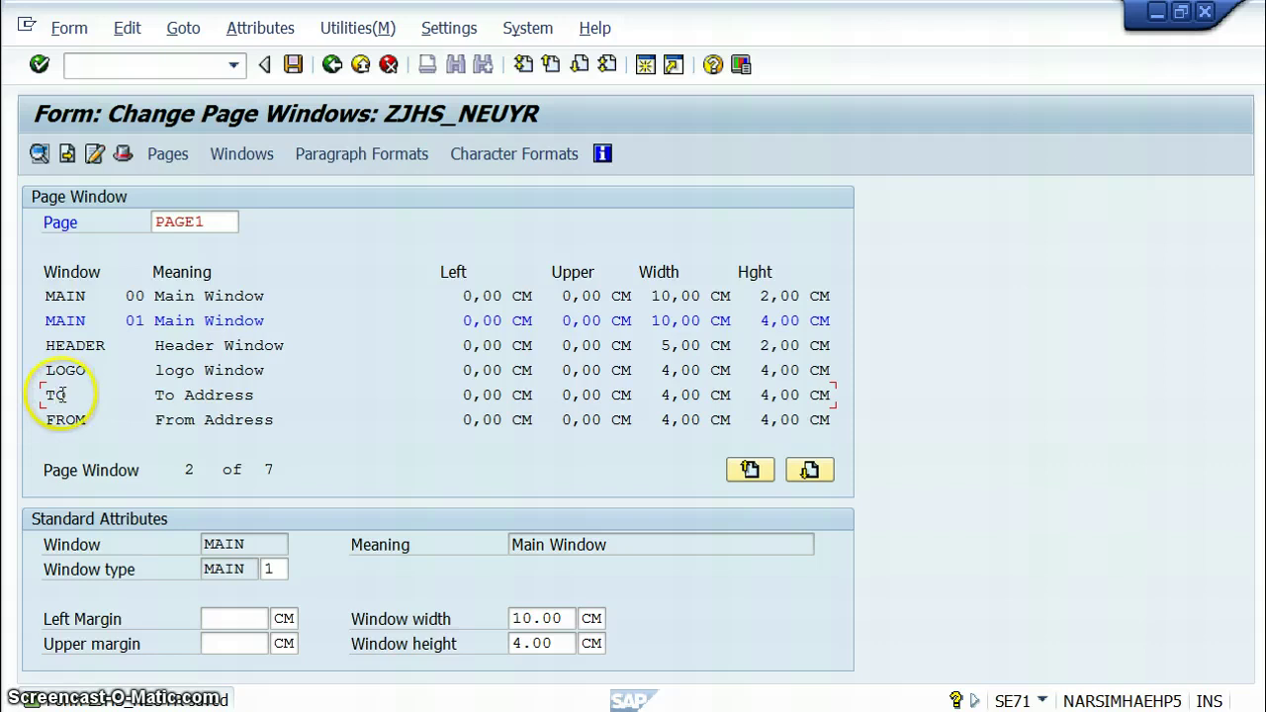
pyautogui.doubleClick(62, 345)
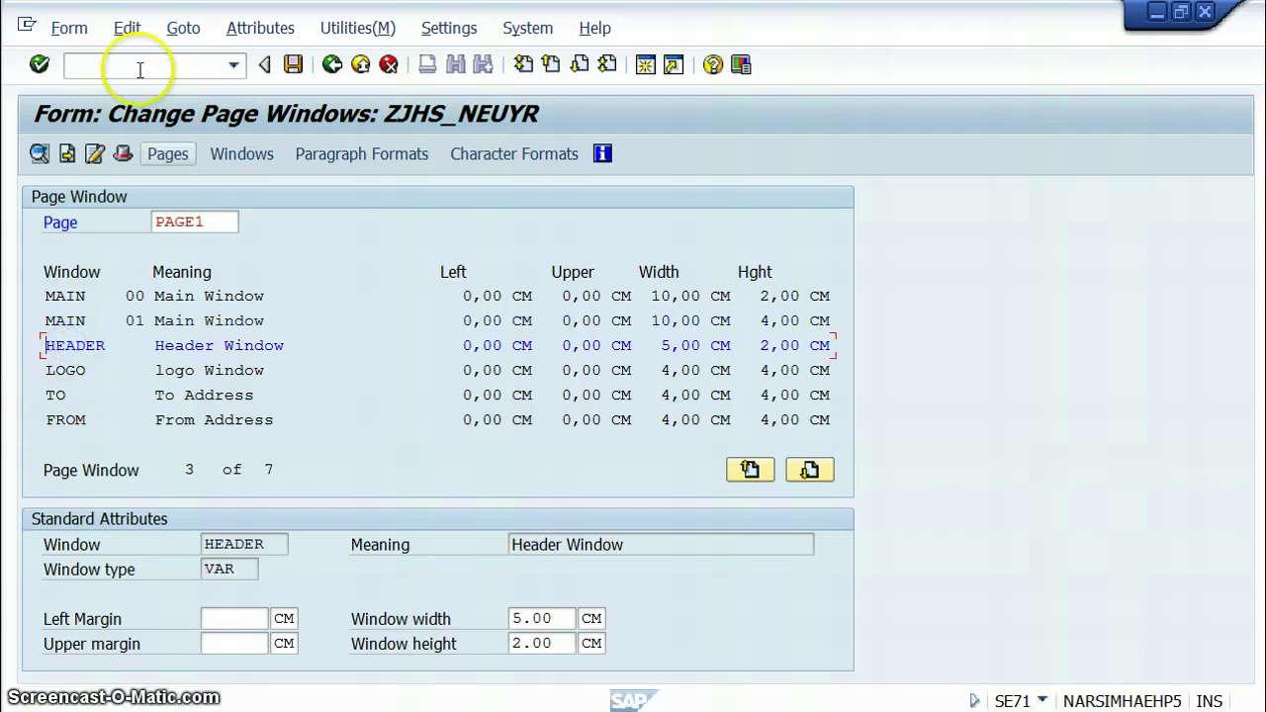
pyautogui.click(130, 29)
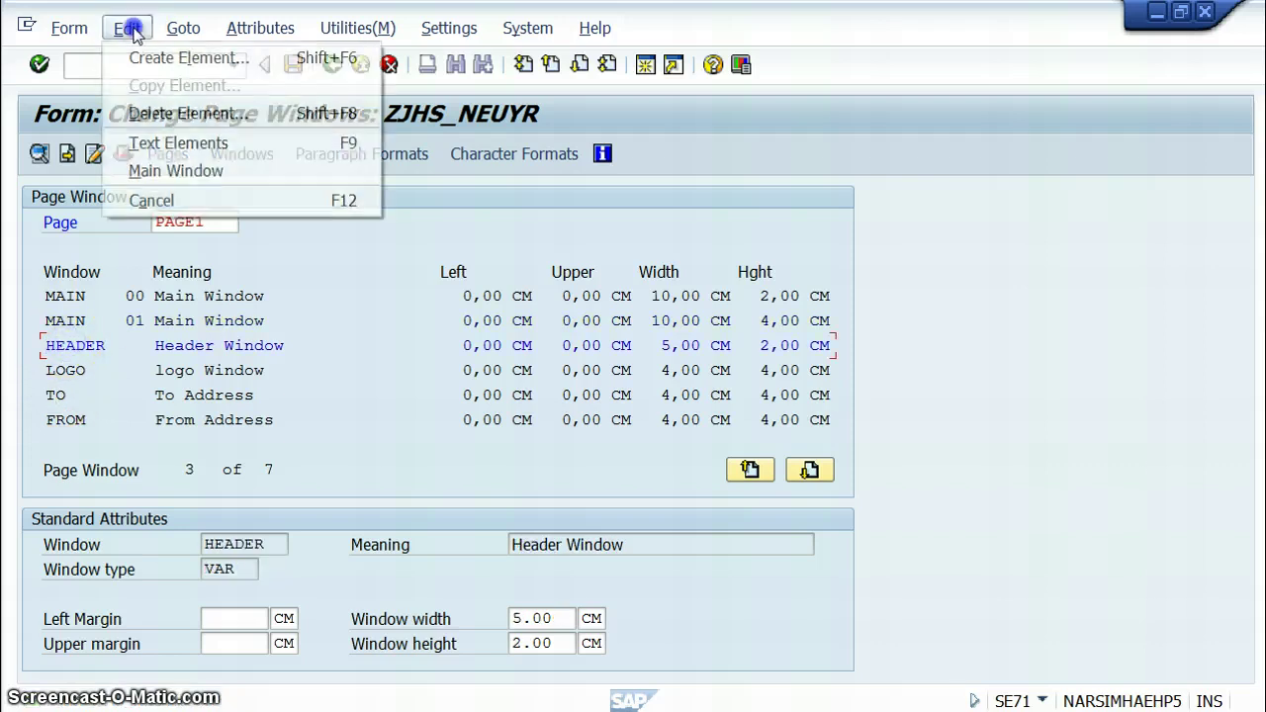
pyautogui.click(180, 144)
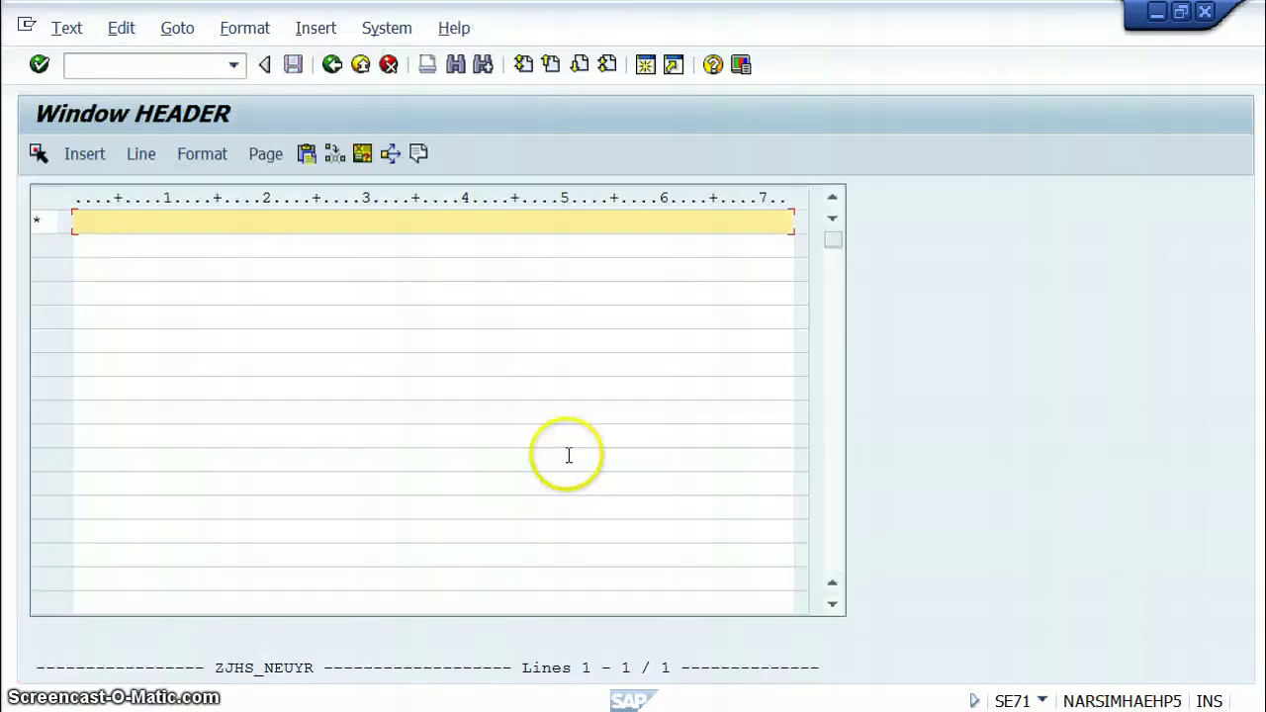
pyautogui.write('JH ')
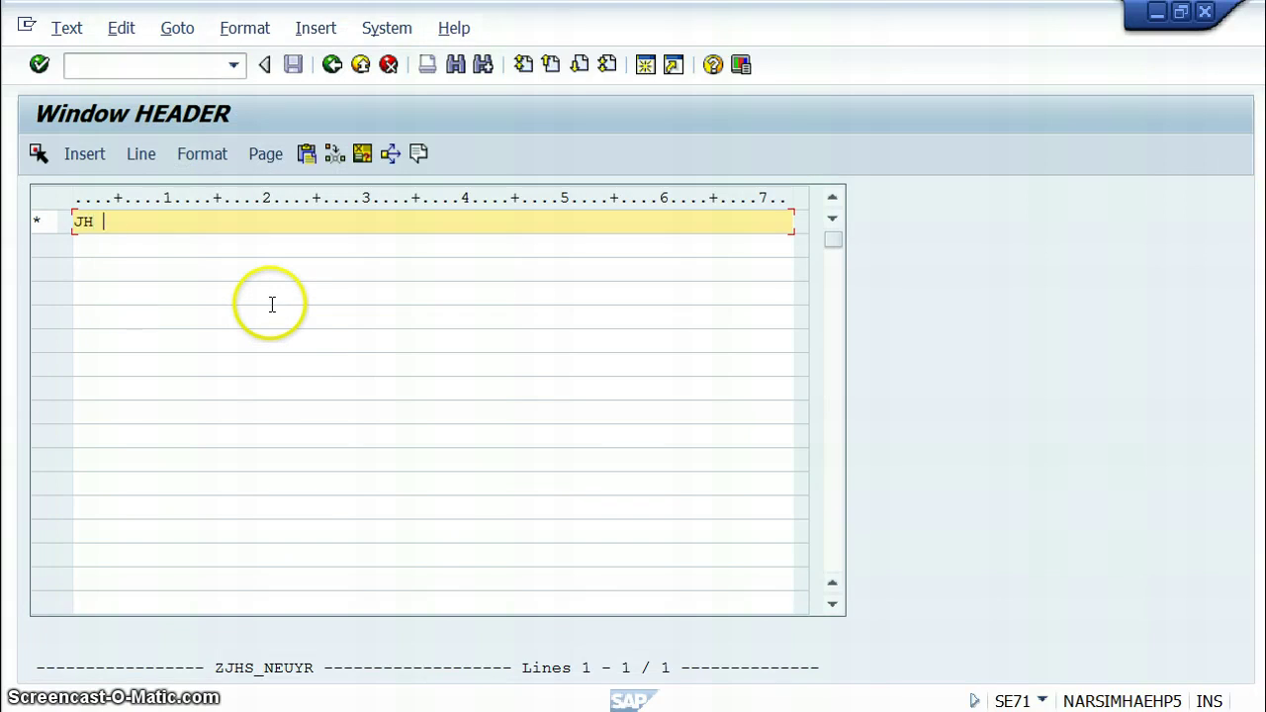
pyautogui.write('SOFTECH India P')
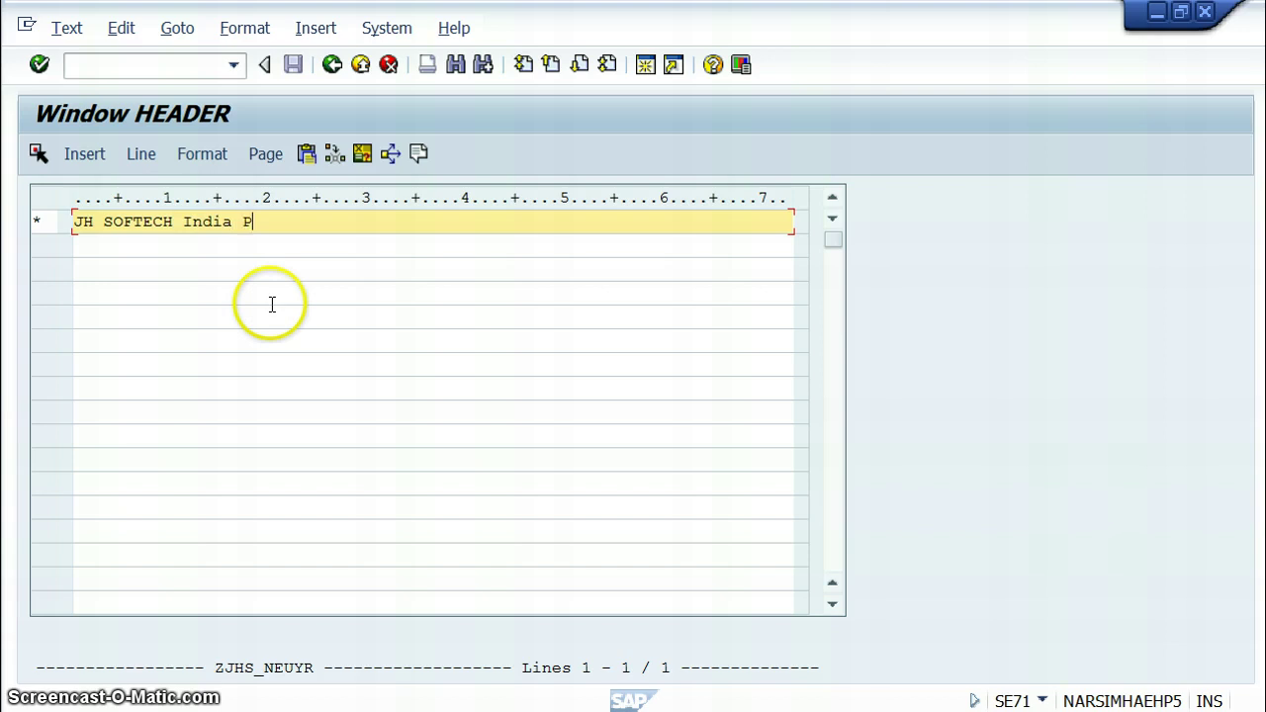
pyautogui.write('vt Lts')
pyautogui.press('Return')
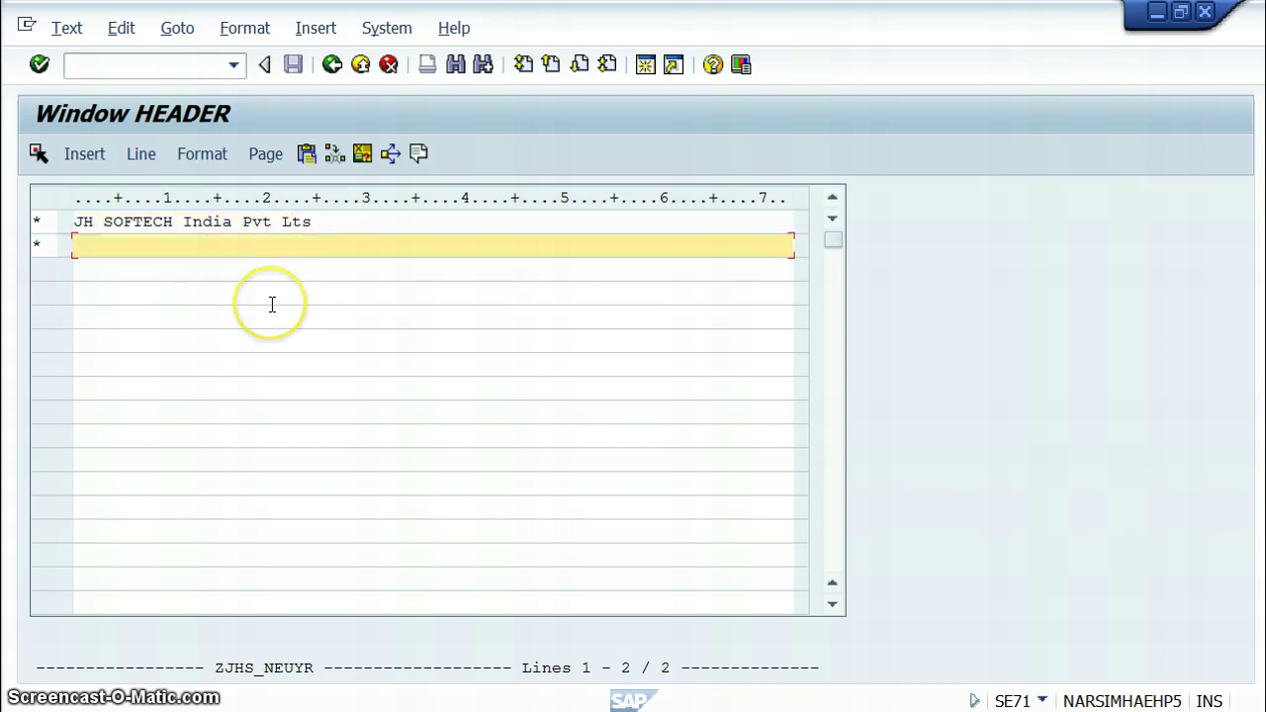
pyautogui.press('Up')
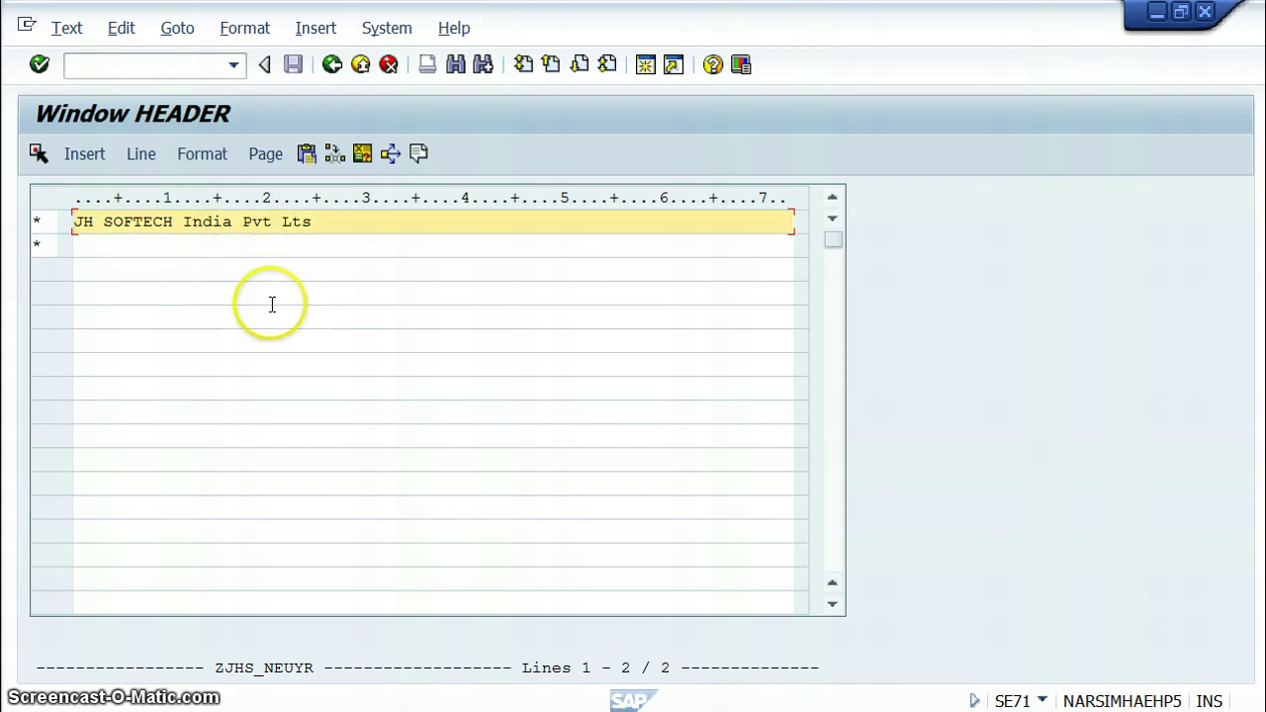
pyautogui.write('d')
pyautogui.press('Return')
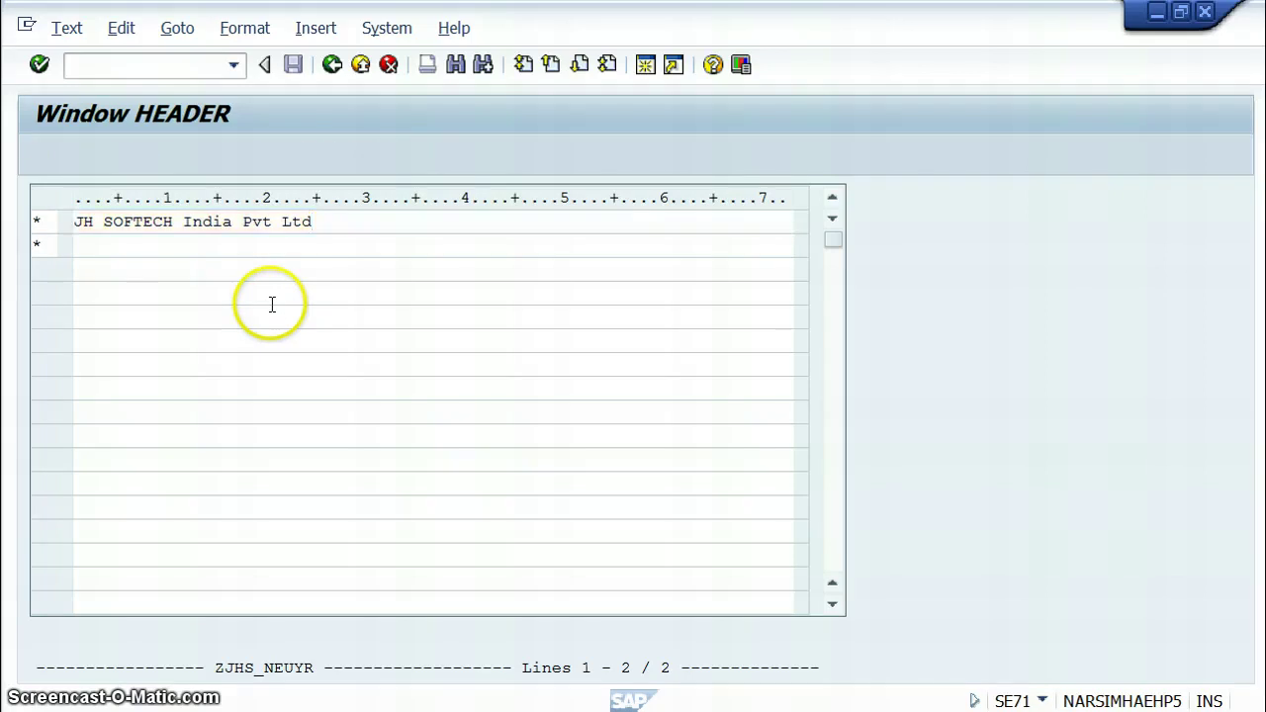
pyautogui.click(331, 67)
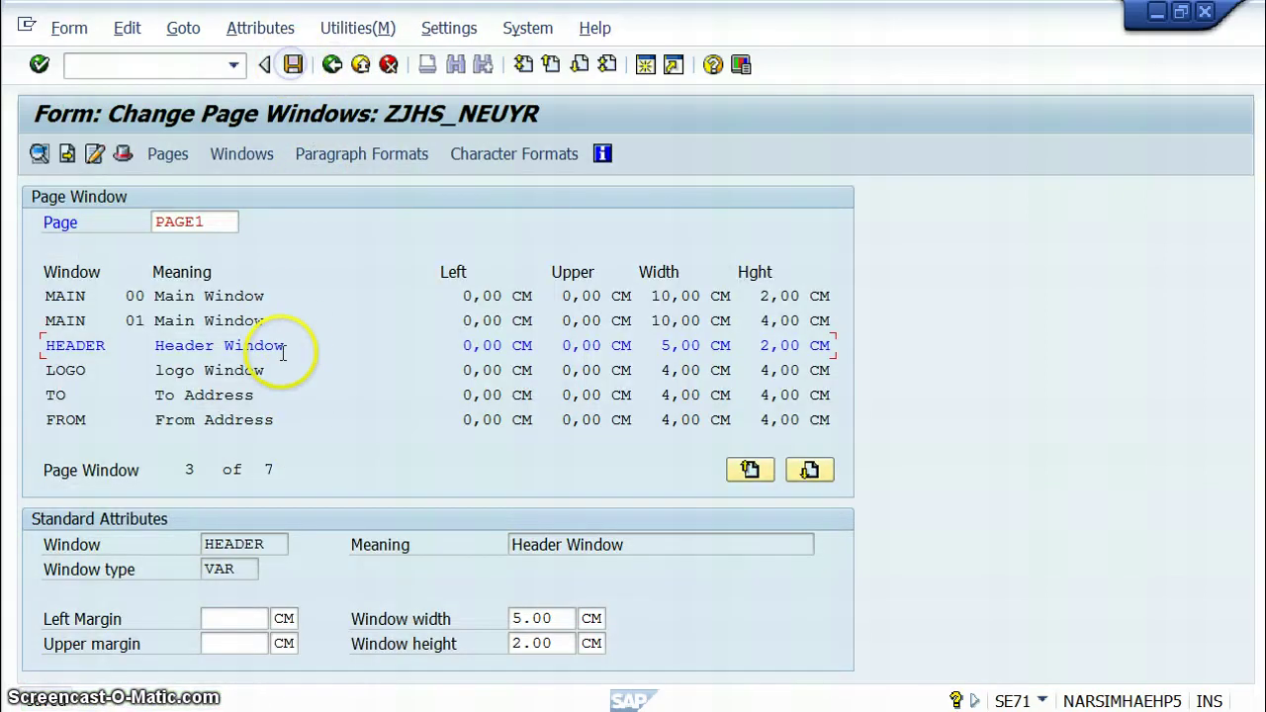
# Open the text elements of the TO address window and enter "To," as the first line.
pyautogui.click(127, 28)
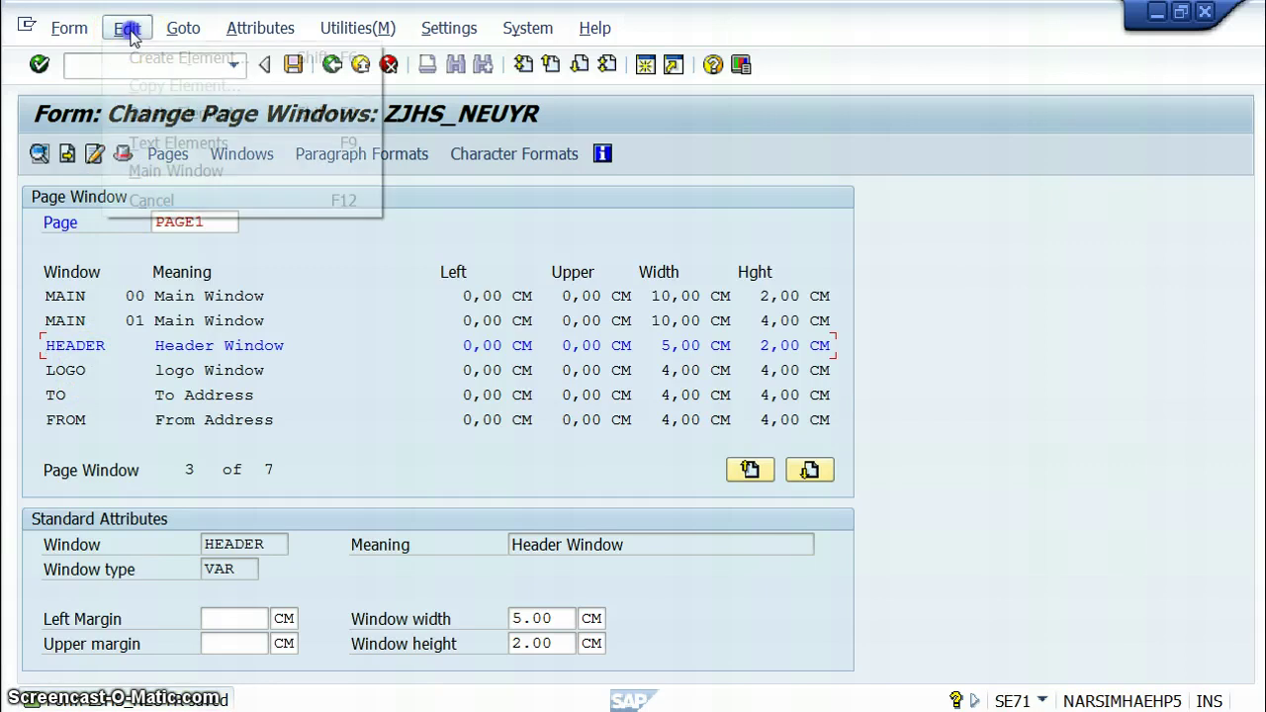
pyautogui.click(323, 395)
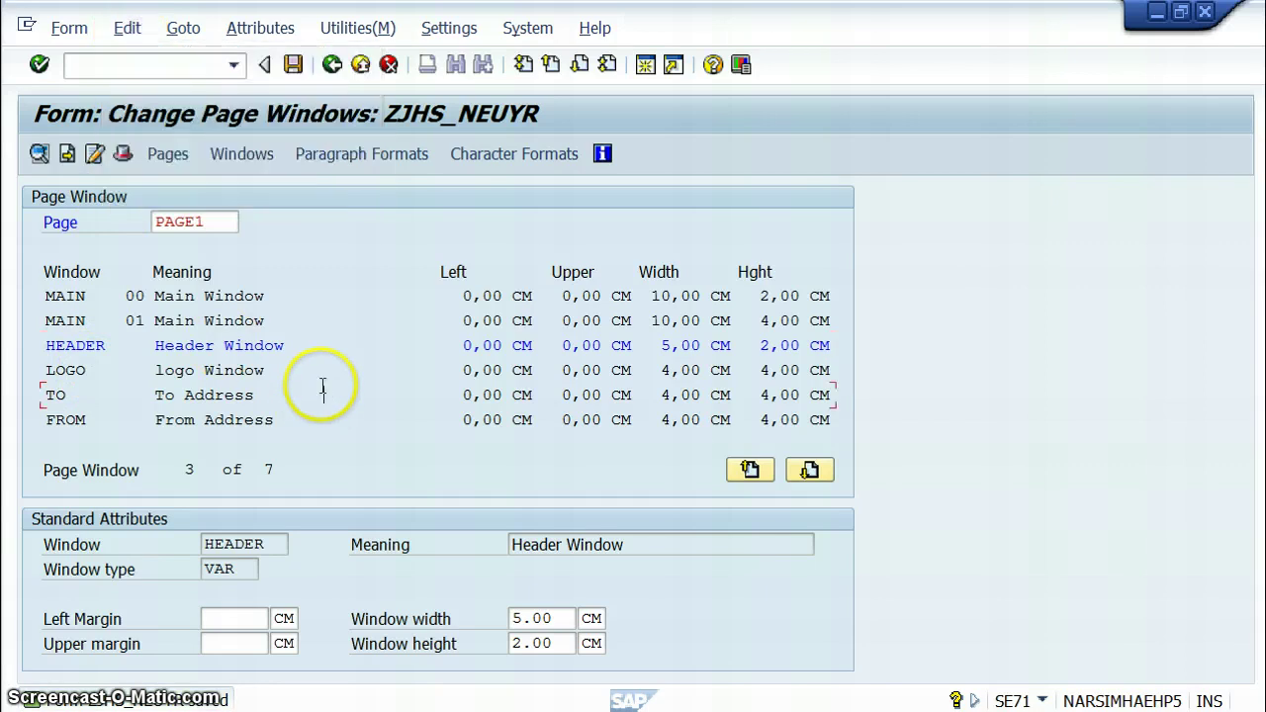
pyautogui.doubleClick(74, 371)
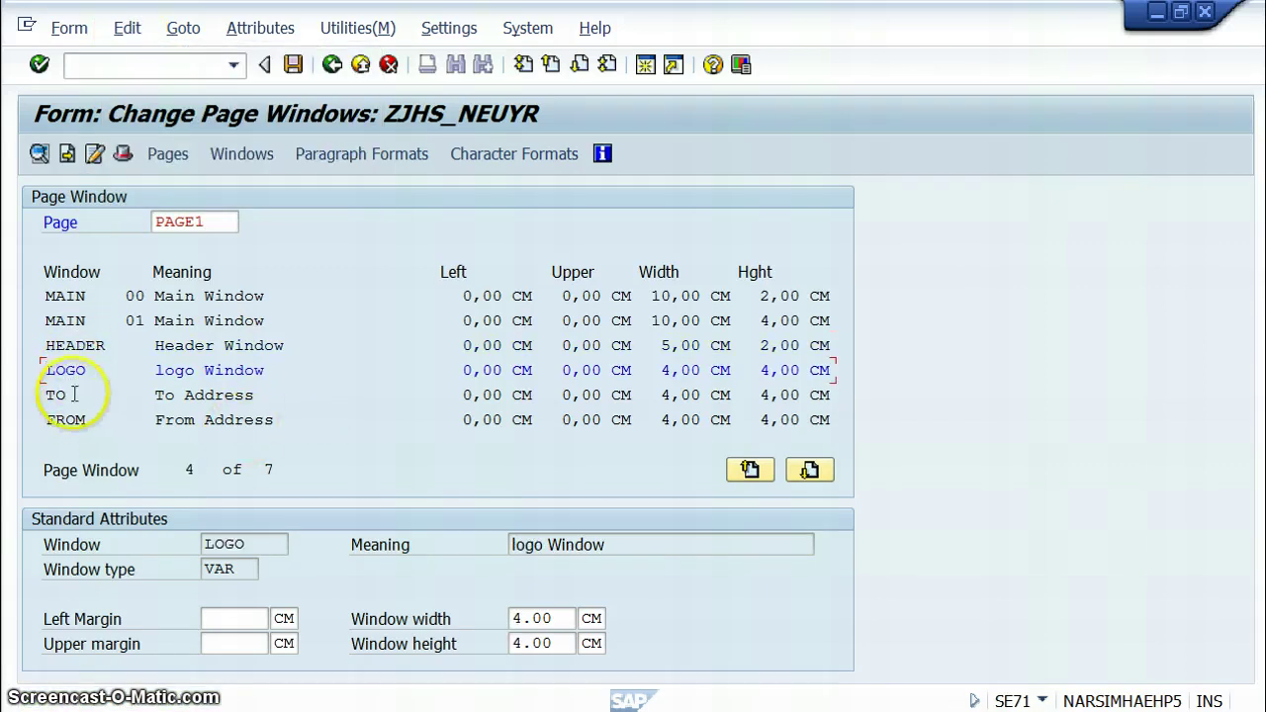
pyautogui.click(58, 396)
pyautogui.doubleClick(58, 396)
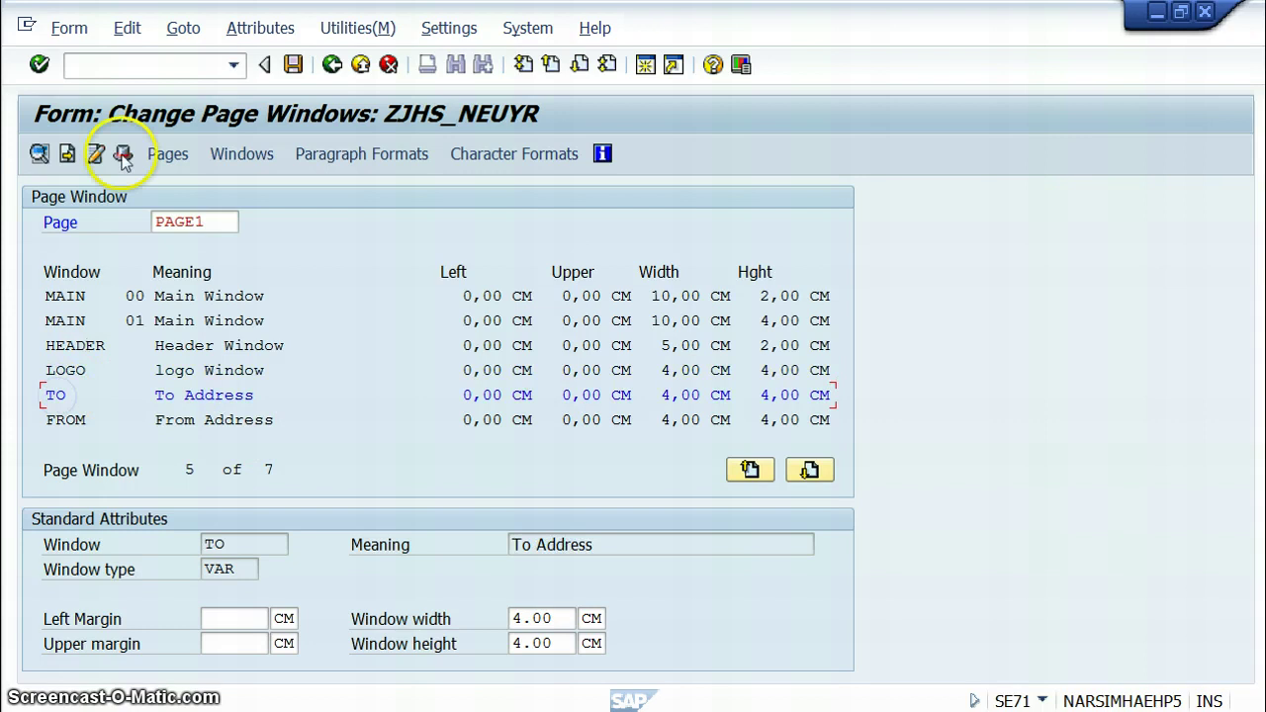
pyautogui.click(127, 28)
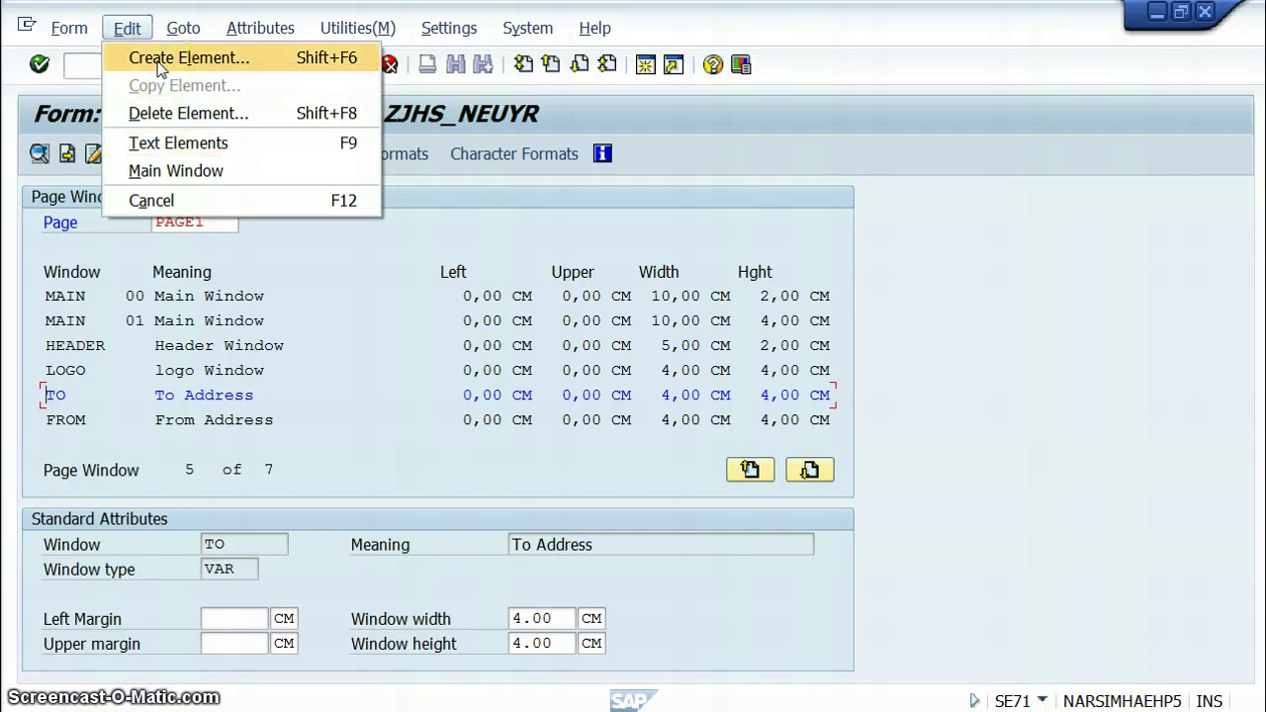
pyautogui.click(149, 143)
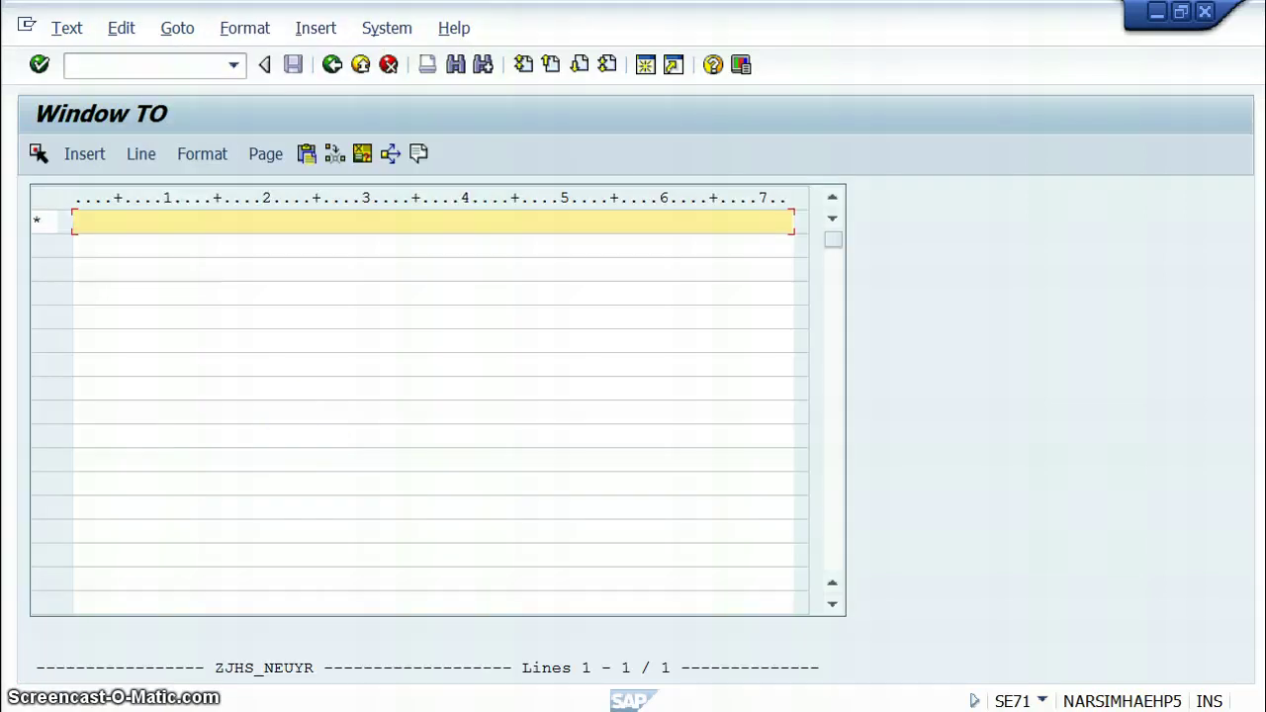
pyautogui.write('To,')
pyautogui.press('Return')
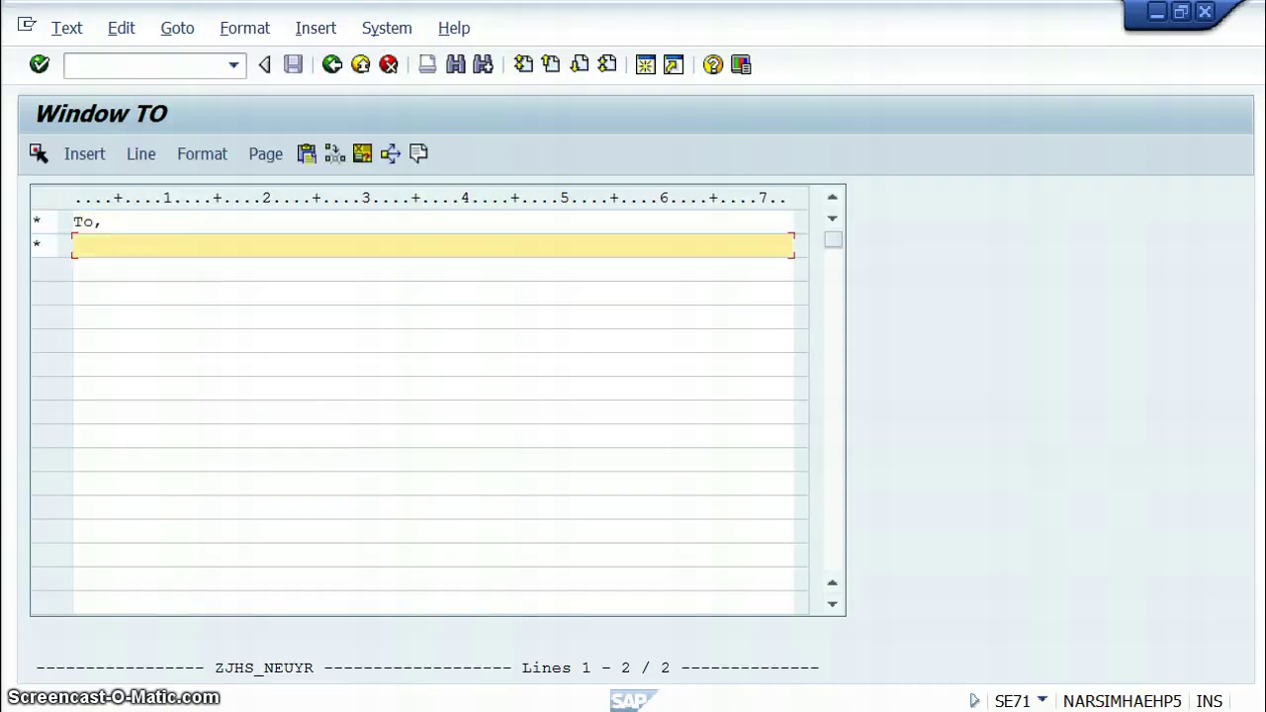
pyautogui.write('Cu')
pyautogui.press('BackSpace')
pyautogui.press('BackSpace')
pyautogui.write('Dear Su')
pyautogui.press('BackSpace')
pyautogui.press('BackSpace')
pyautogui.press('BackSpace')
pyautogui.press('BackSpace')
pyautogui.press('BackSpace')
pyautogui.press('BackSpace')
pyautogui.write('Custome')
pyautogui.press('BackSpace')
pyautogui.press('BackSpace')
pyautogui.press('BackSpace')
pyautogui.press('BackSpace')
pyautogui.press('BackSpace')
pyautogui.press('BackSpace')
pyautogui.press('BackSpace')
# Enter the customer number variable "&w_kna1-kunnr& ," as the second line of the TO window text.
pyautogui.write('&w_kna1-kunnr')
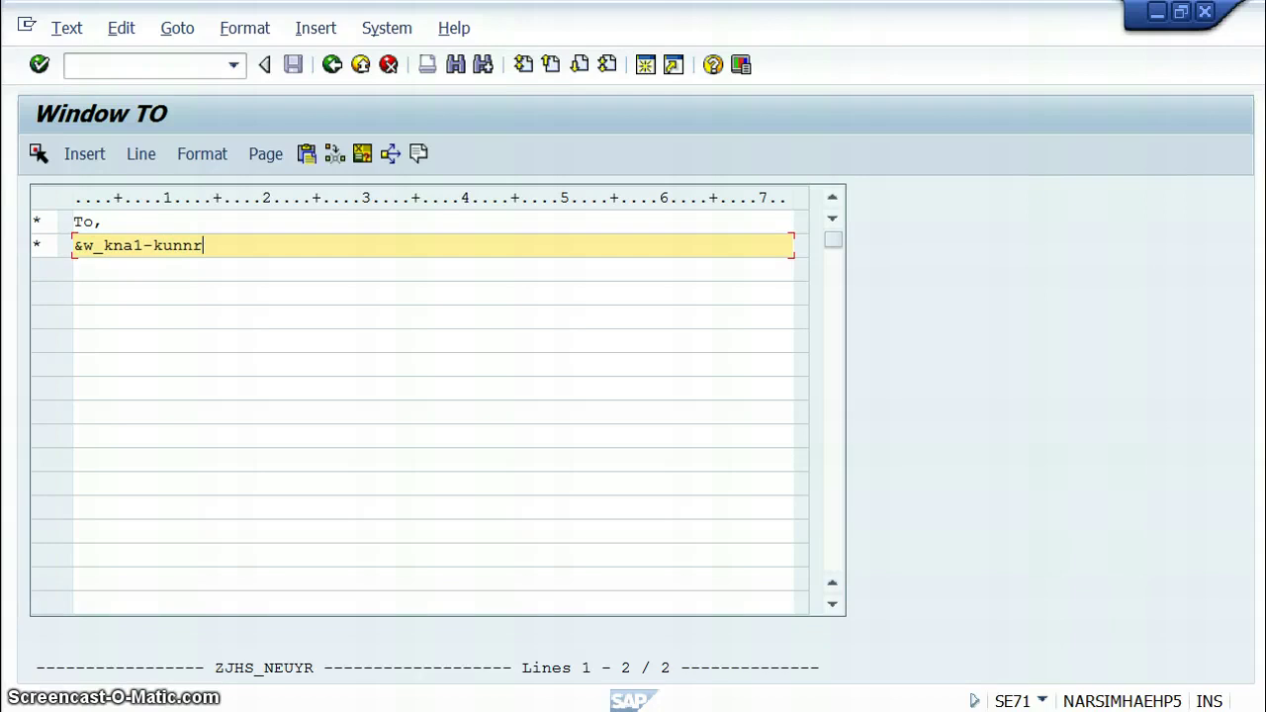
pyautogui.write('&')
pyautogui.press('Return')
pyautogui.click(75, 245)
pyautogui.write(',')
pyautogui.press('Return')
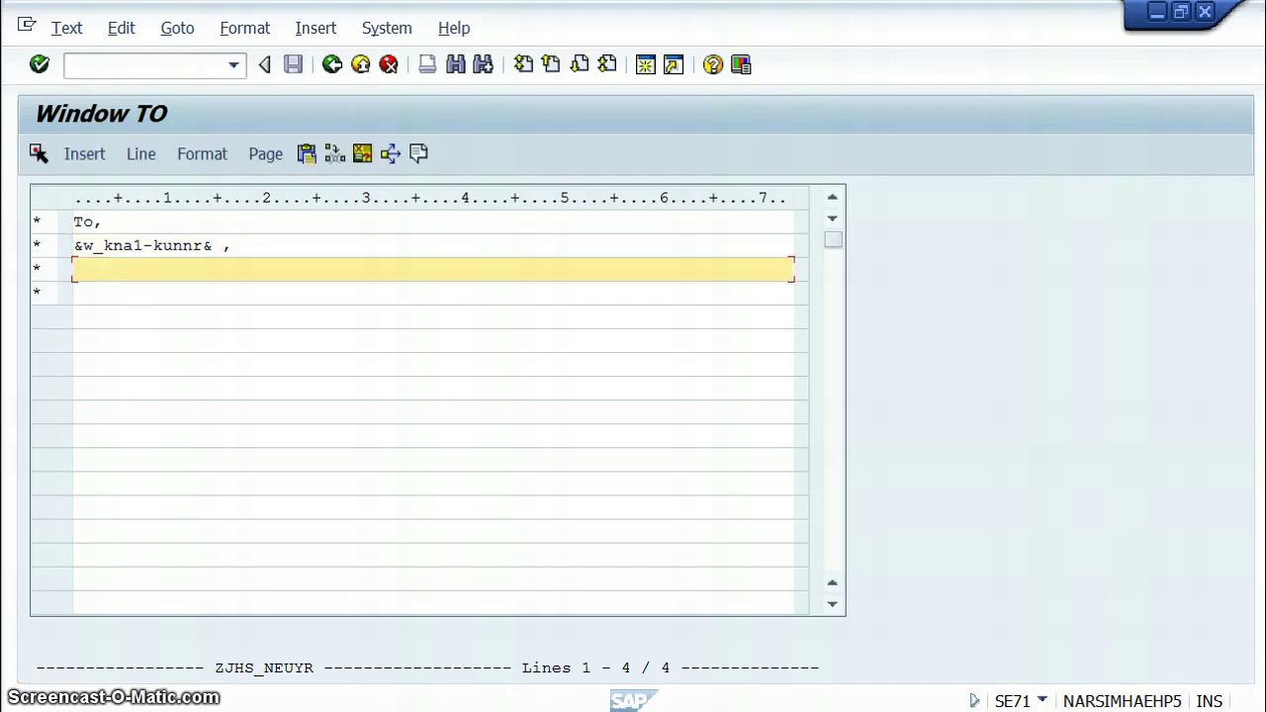
# Add the lines "&w_kna1-name1& ," and "&w_kna1-land1& ." below the customer number variable.
pyautogui.write('&w_kna1-name1& ,')
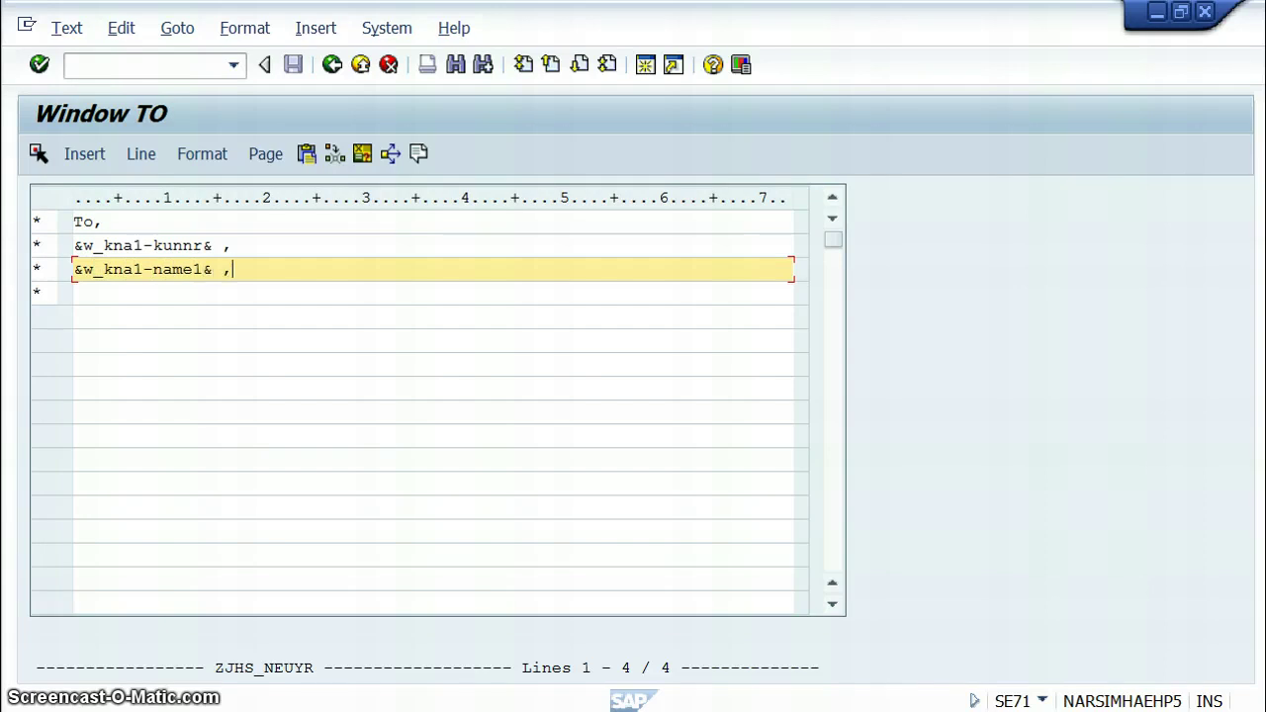
pyautogui.press('Return')
pyautogui.write('&')
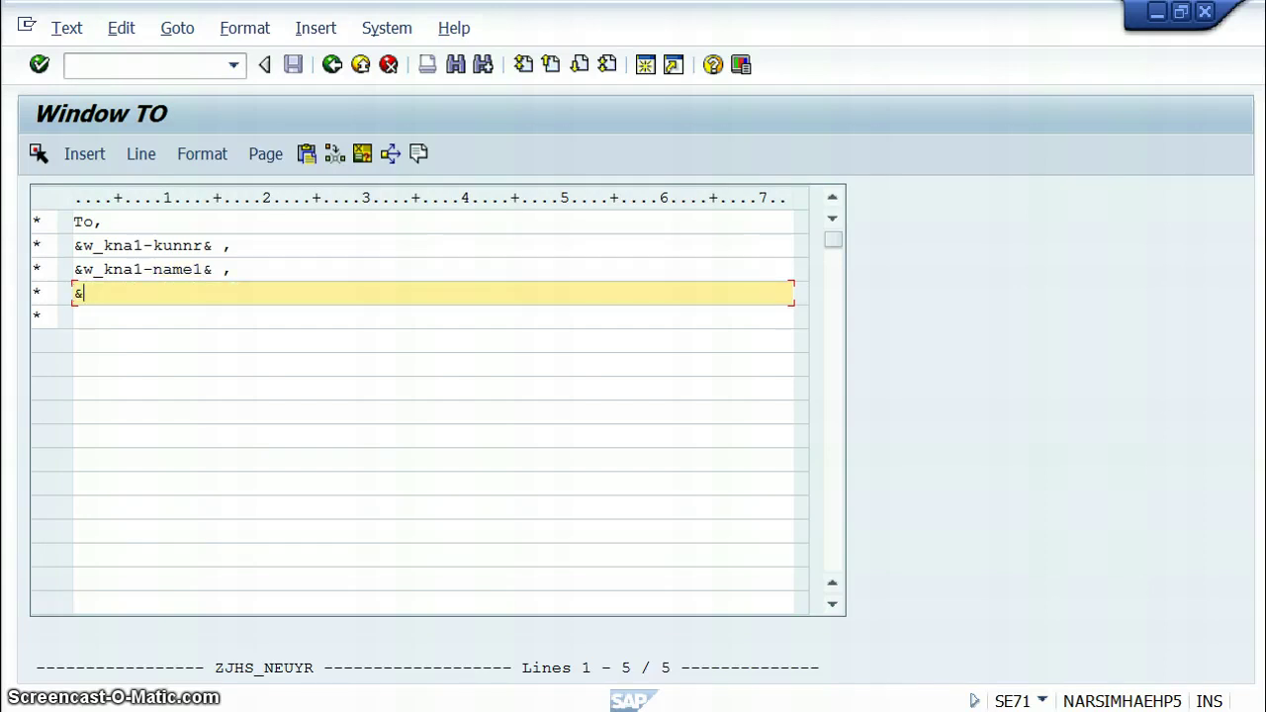
pyautogui.write('w_kna1-land1& .')
# Replace the field kunnr with name1 in the second line so it reads "&w_kna1-name1& ,".
pyautogui.press('Up')
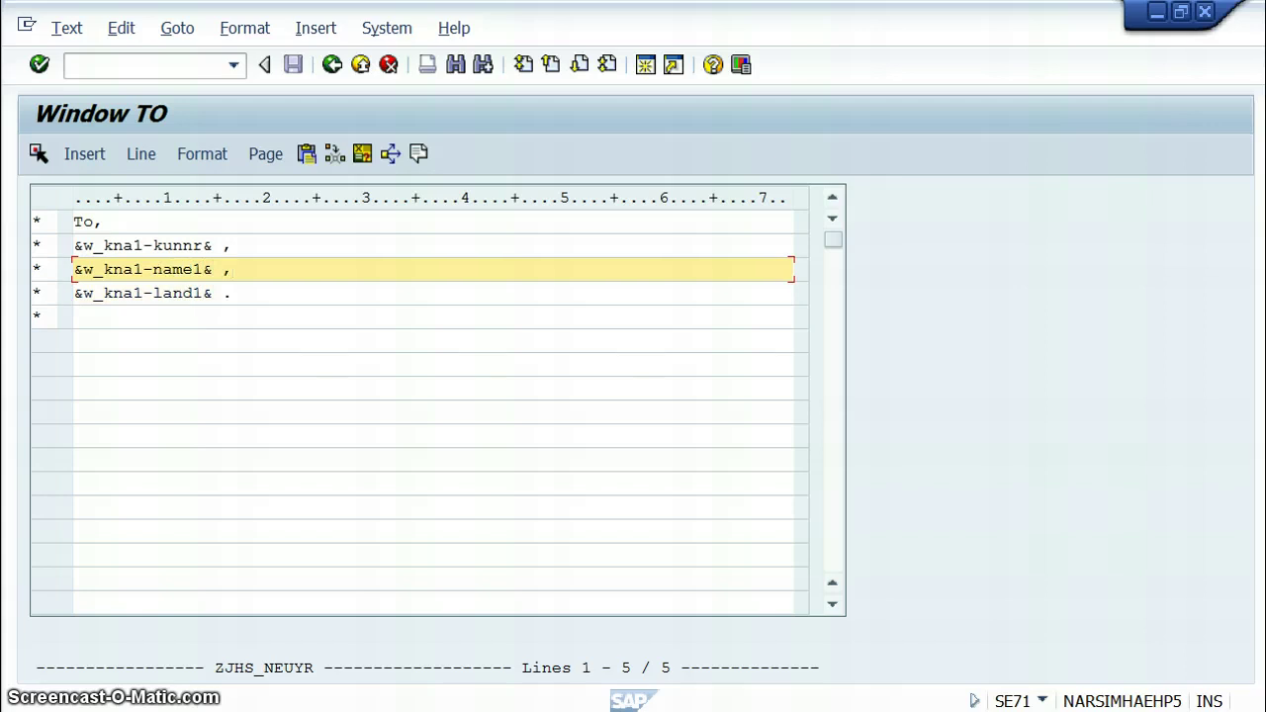
pyautogui.press('Up')
pyautogui.press('Left')
pyautogui.press('Left')
pyautogui.press('BackSpace')
pyautogui.press('BackSpace')
pyautogui.press('BackSpace')
pyautogui.press('BackSpace')
pyautogui.press('BackSpace')
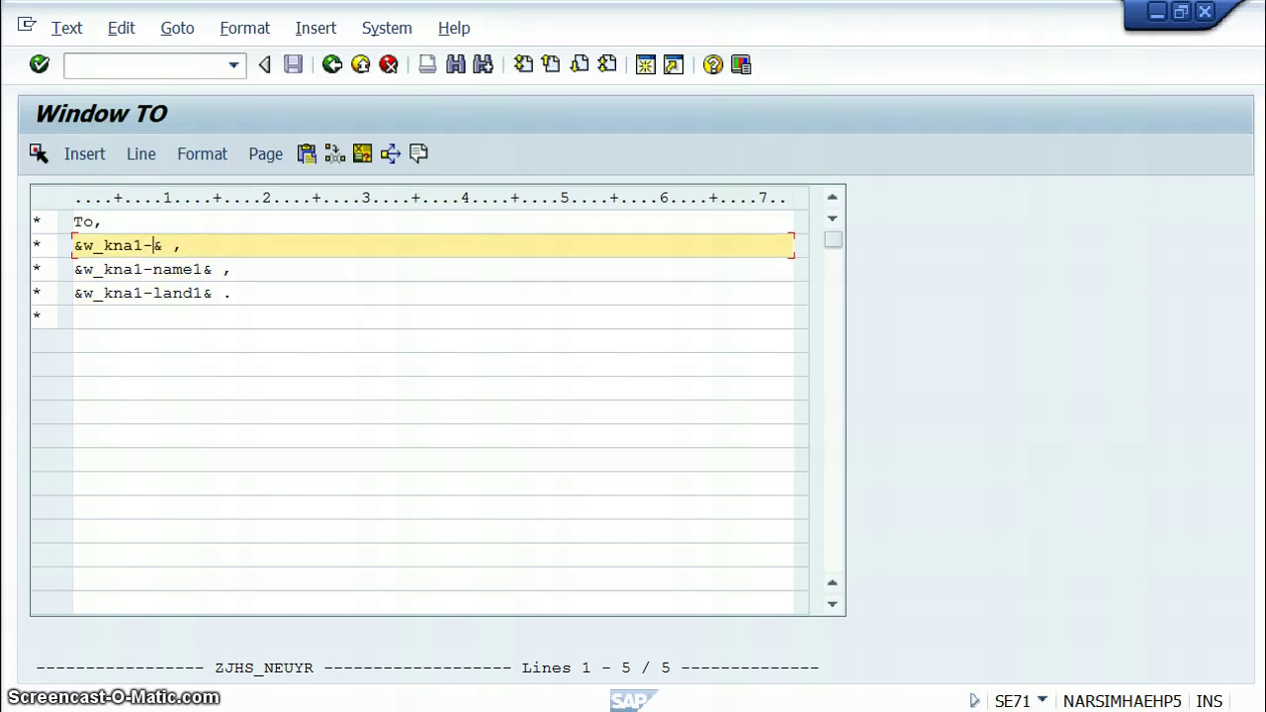
pyautogui.write('name1')
pyautogui.press('Down')
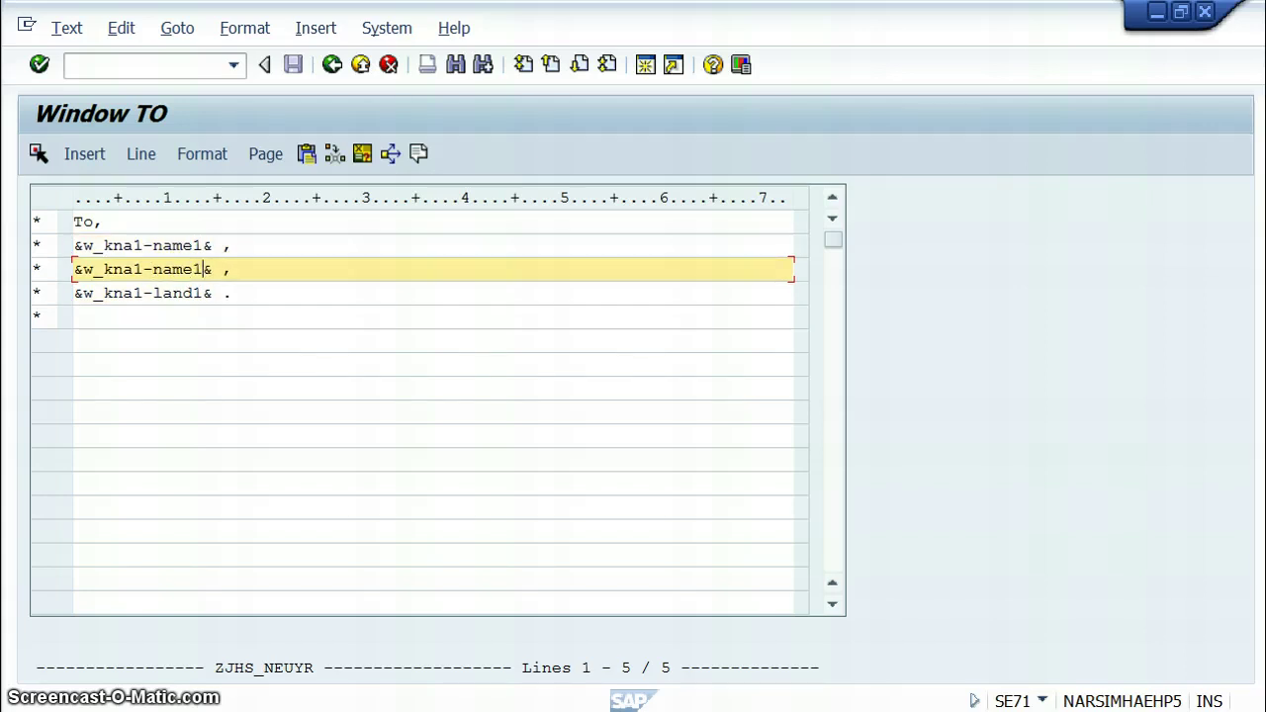
# Replace the field name1 with ort01 in the third line of the TO window text, return to the page windows and save the form.
pyautogui.press('BackSpace')
pyautogui.press('BackSpace')
pyautogui.press('BackSpace')
pyautogui.press('BackSpace')
pyautogui.press('BackSpace')
pyautogui.write('ort01')
pyautogui.click(332, 65)
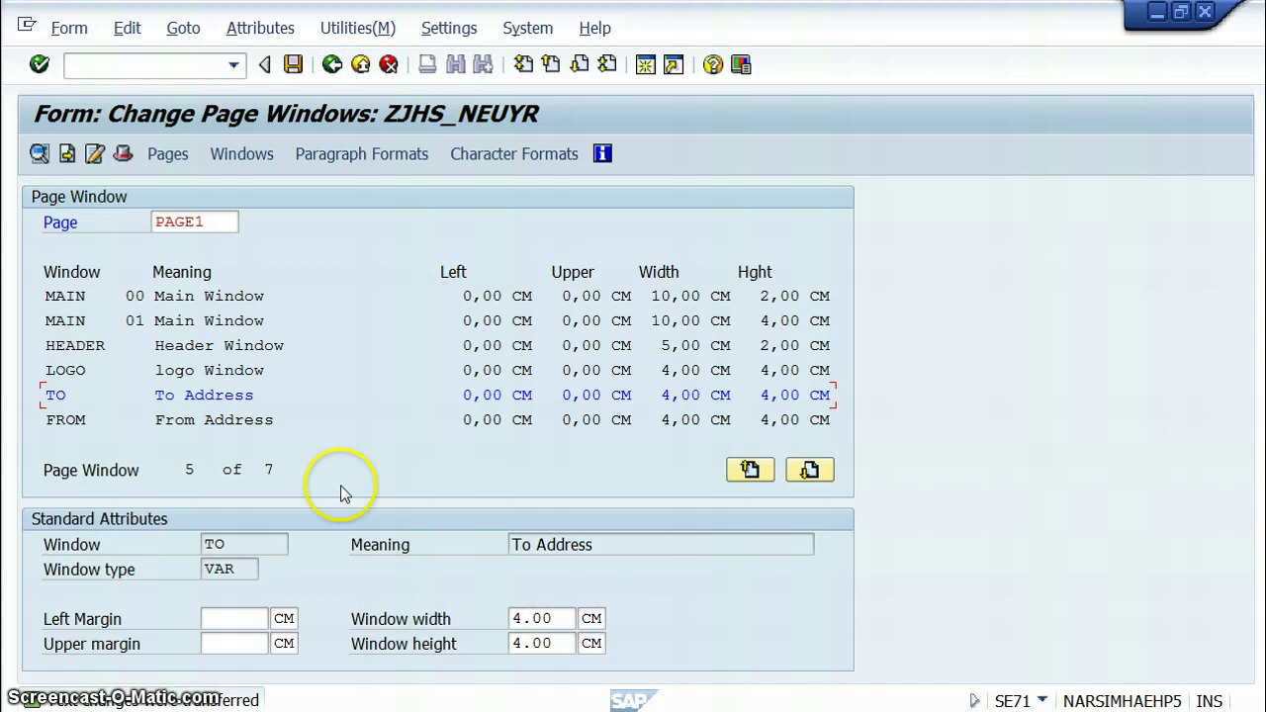
pyautogui.click(293, 64)
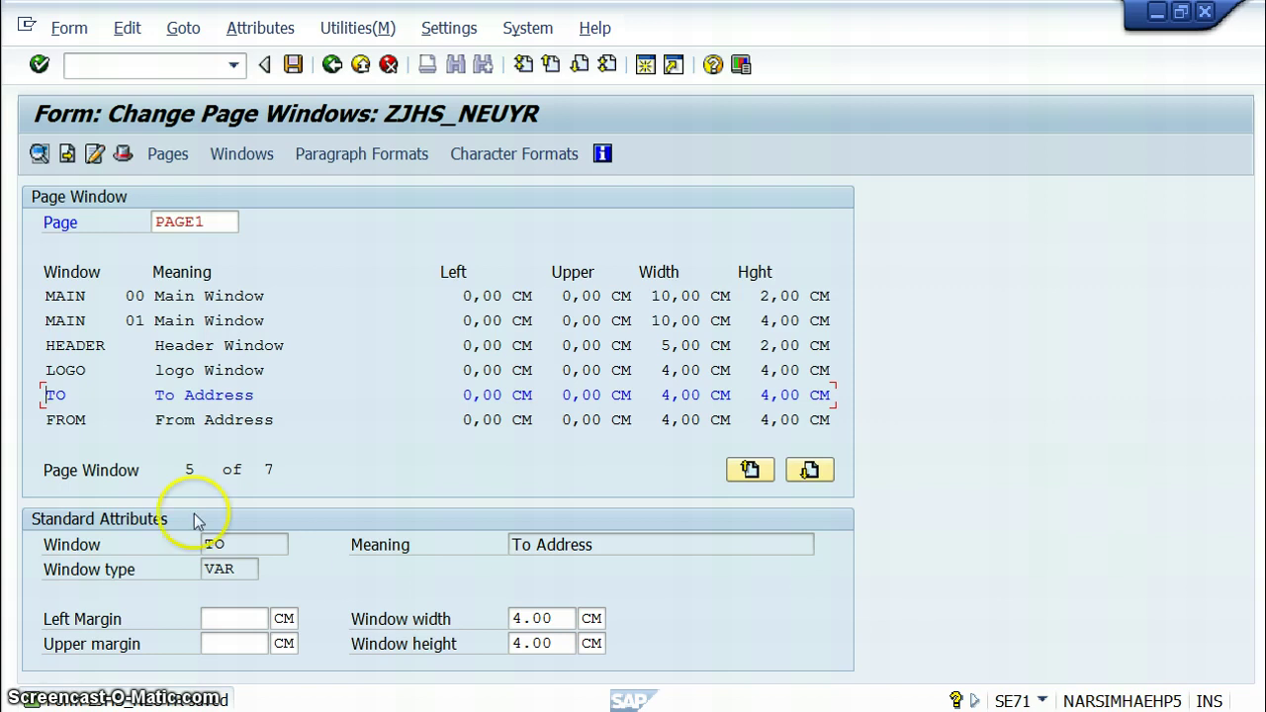
pyautogui.rightClick(79, 321)
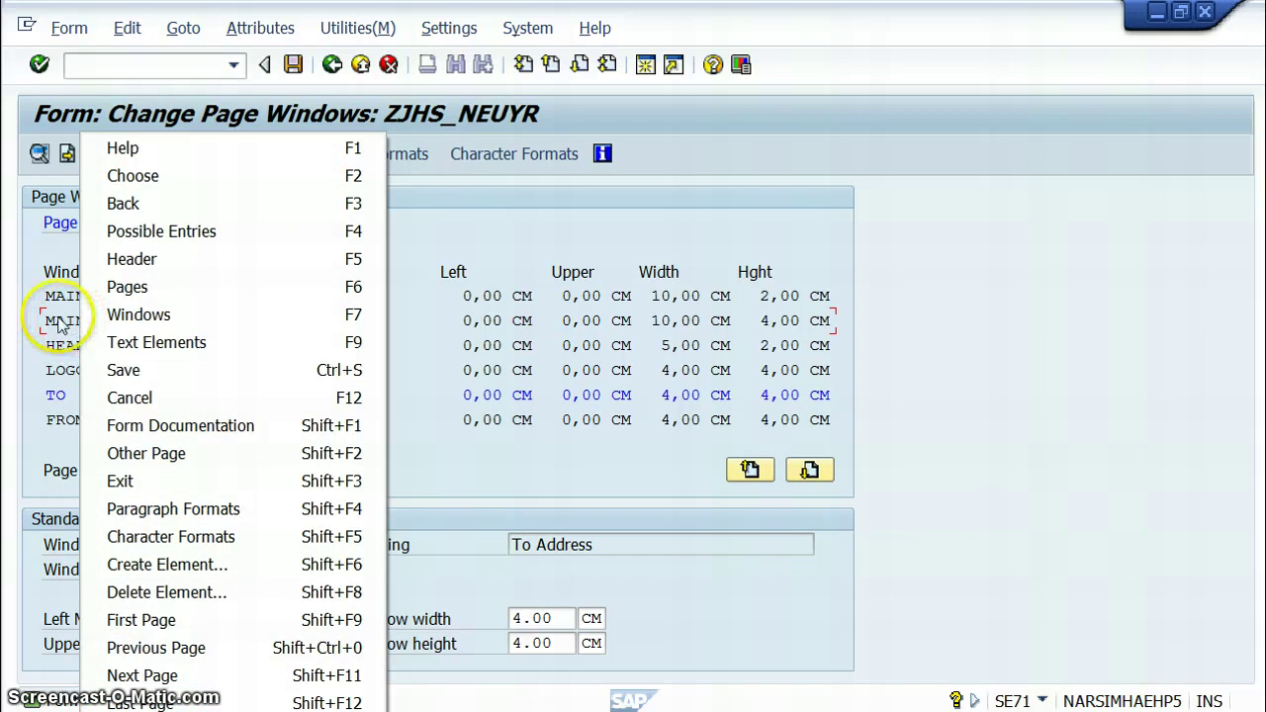
pyautogui.click(60, 322)
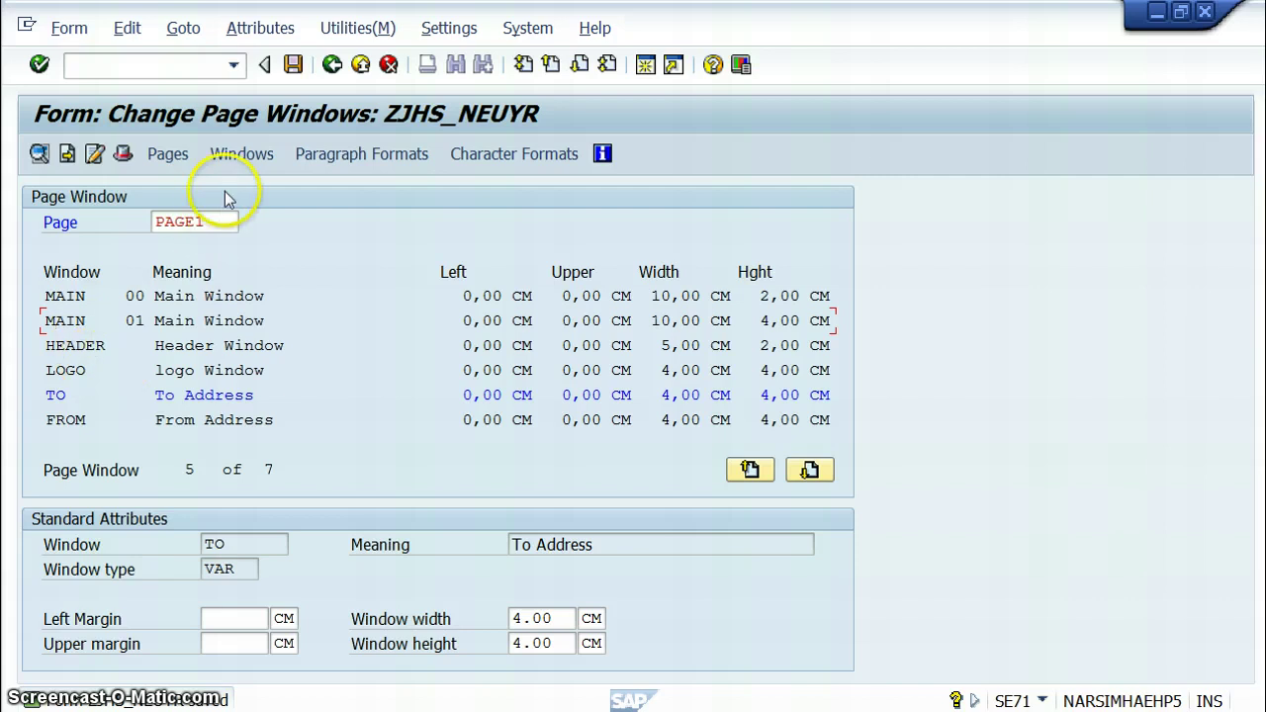
pyautogui.click(239, 156)
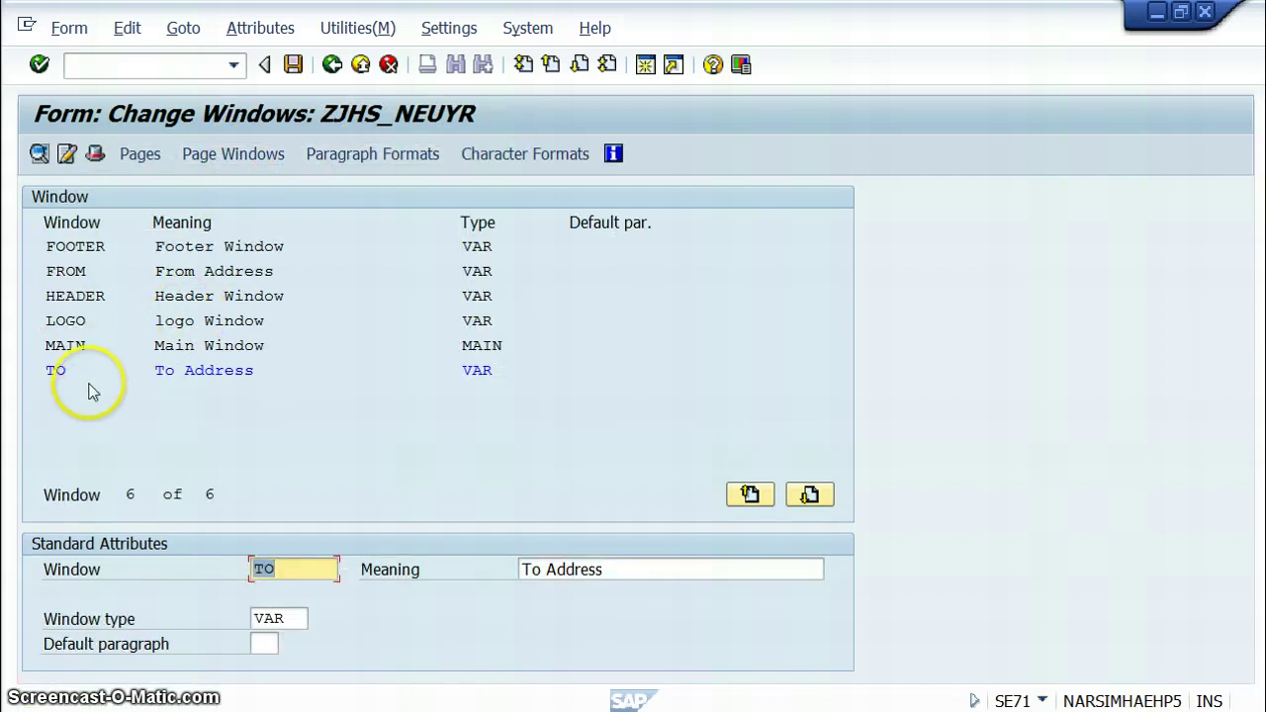
pyautogui.click(228, 155)
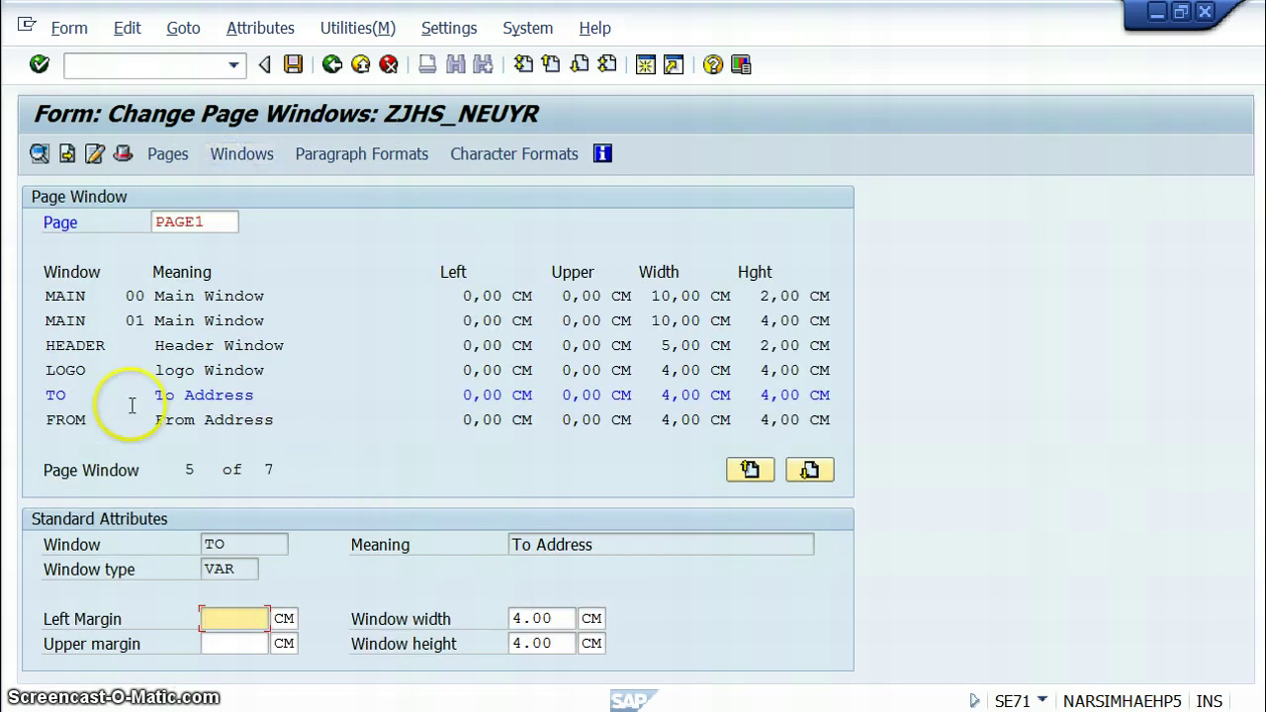
pyautogui.click(81, 318)
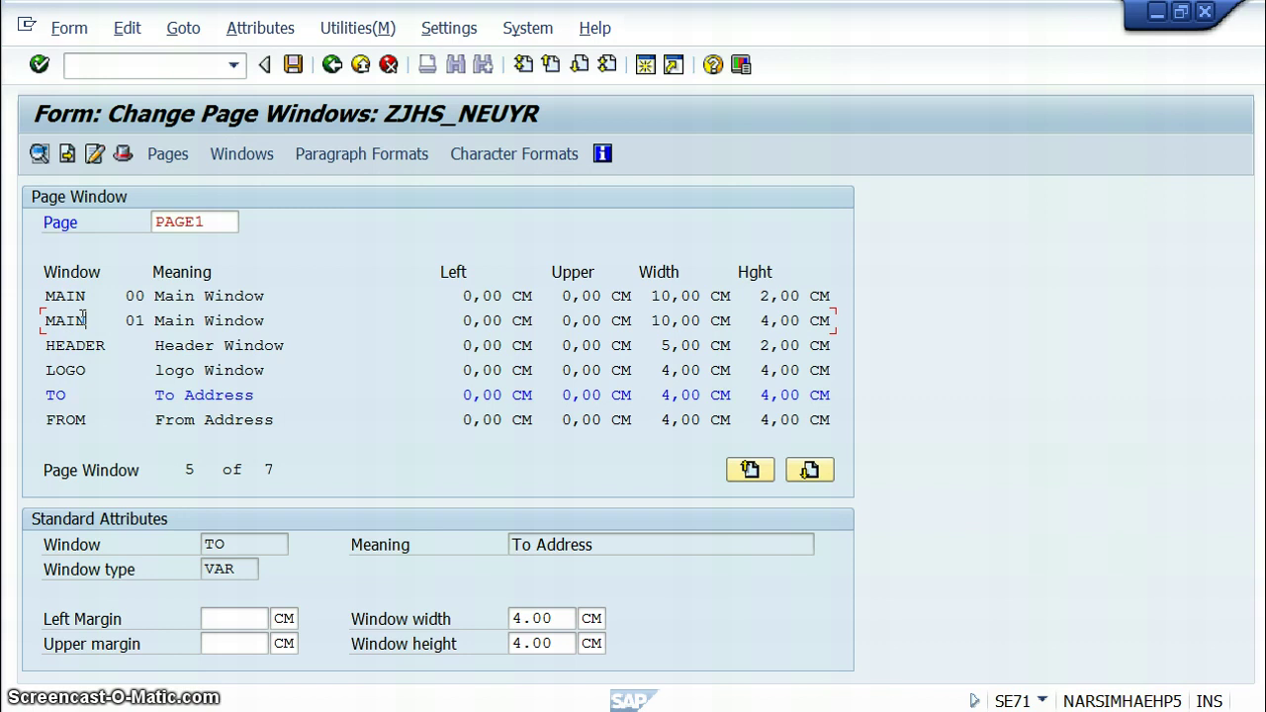
pyautogui.click(94, 153)
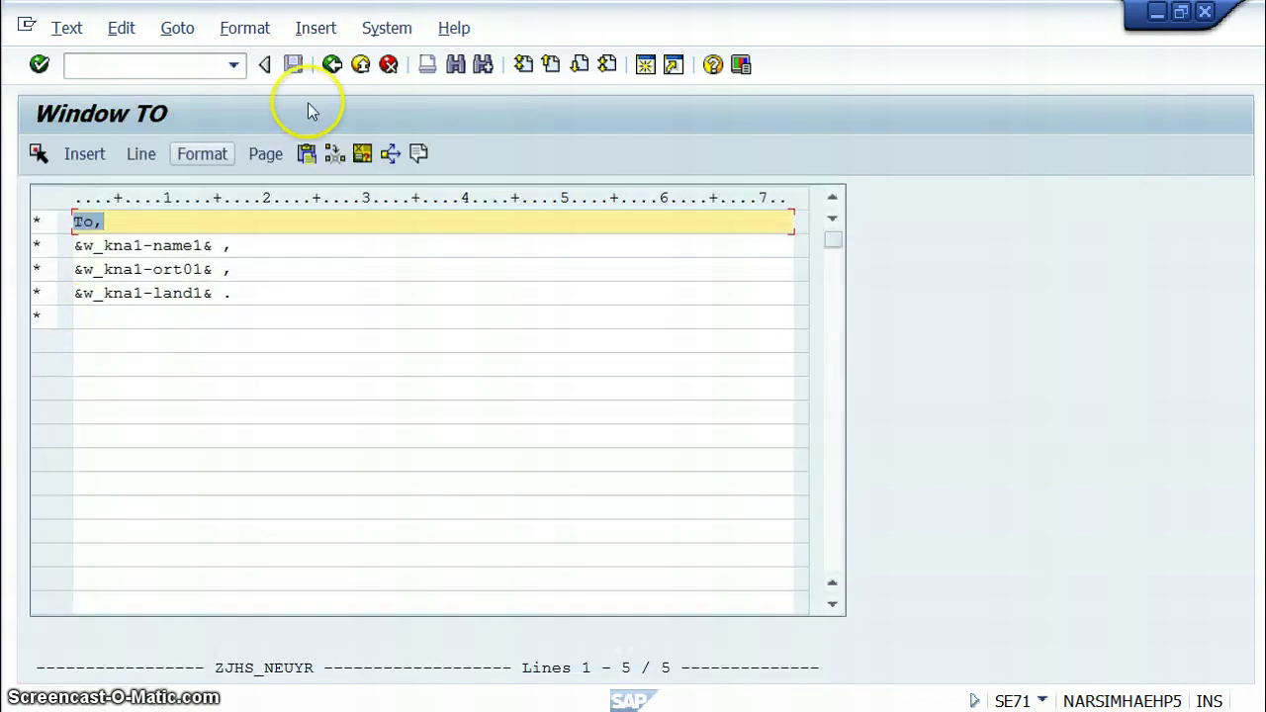
pyautogui.click(333, 64)
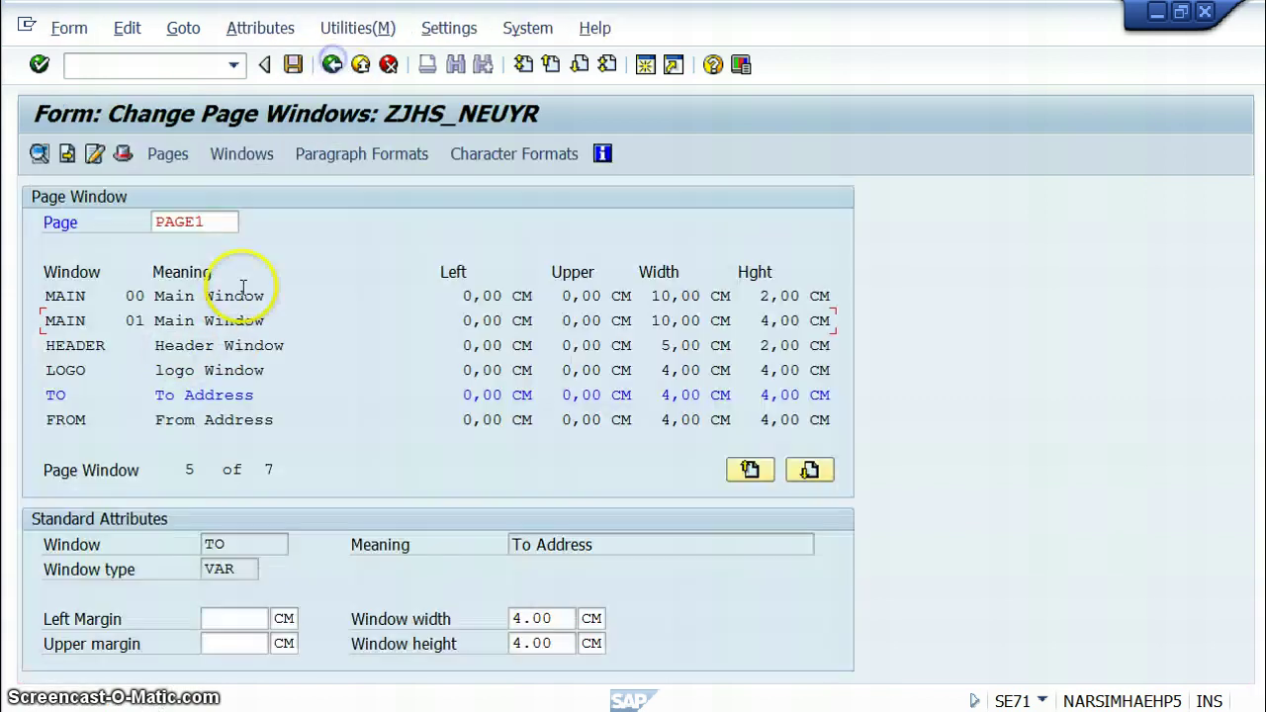
# Select the MAIN 01 window of PAGE1 and switch to the graphical page layout.
pyautogui.doubleClick(77, 320)
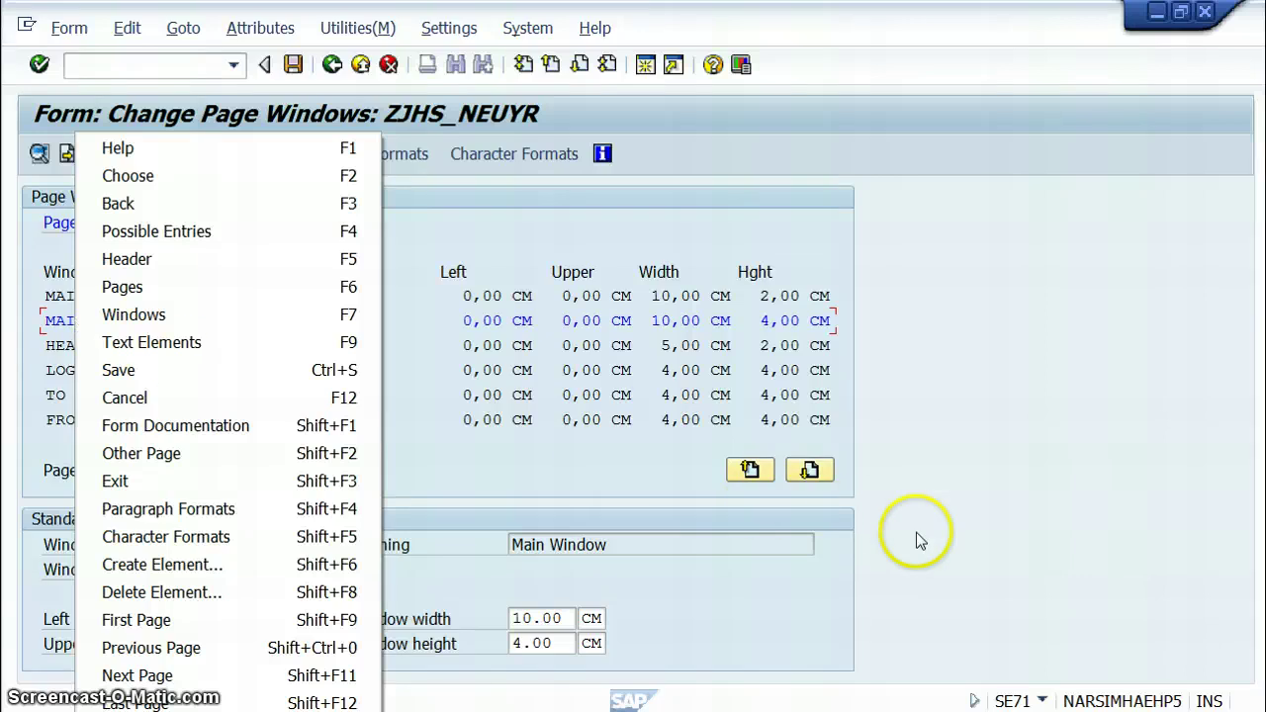
pyautogui.click(1029, 567)
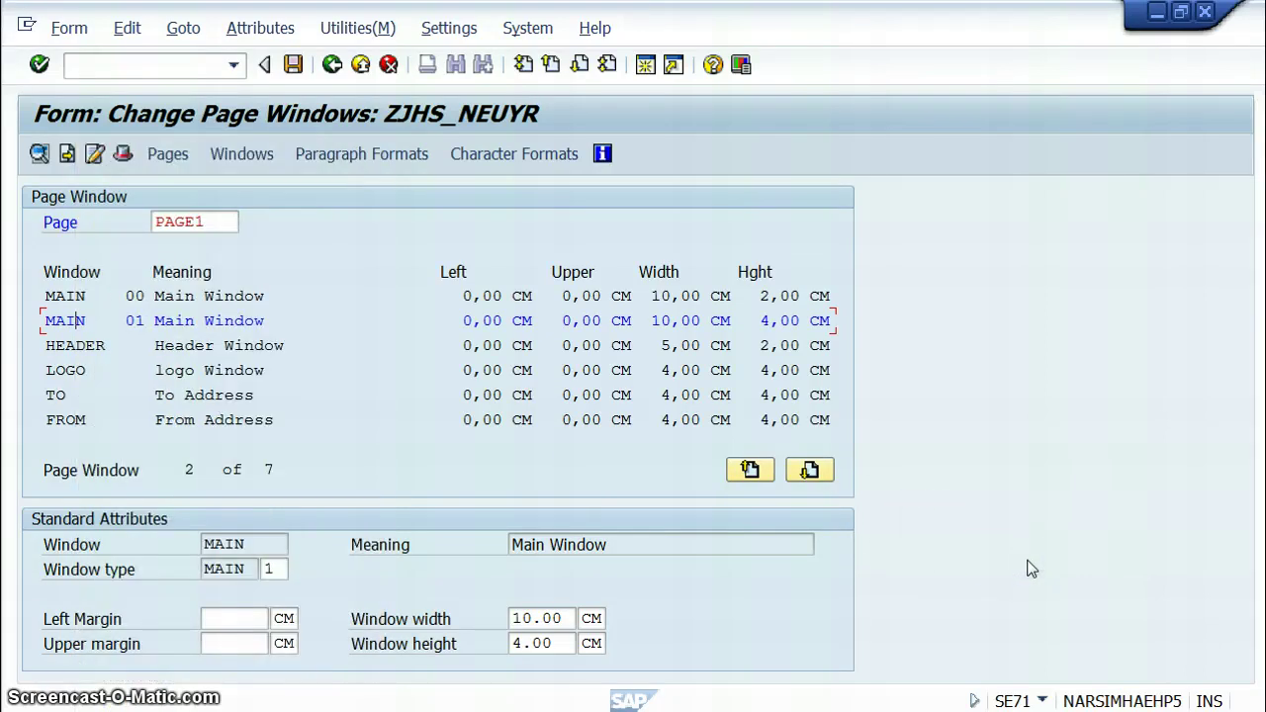
pyautogui.click(528, 28)
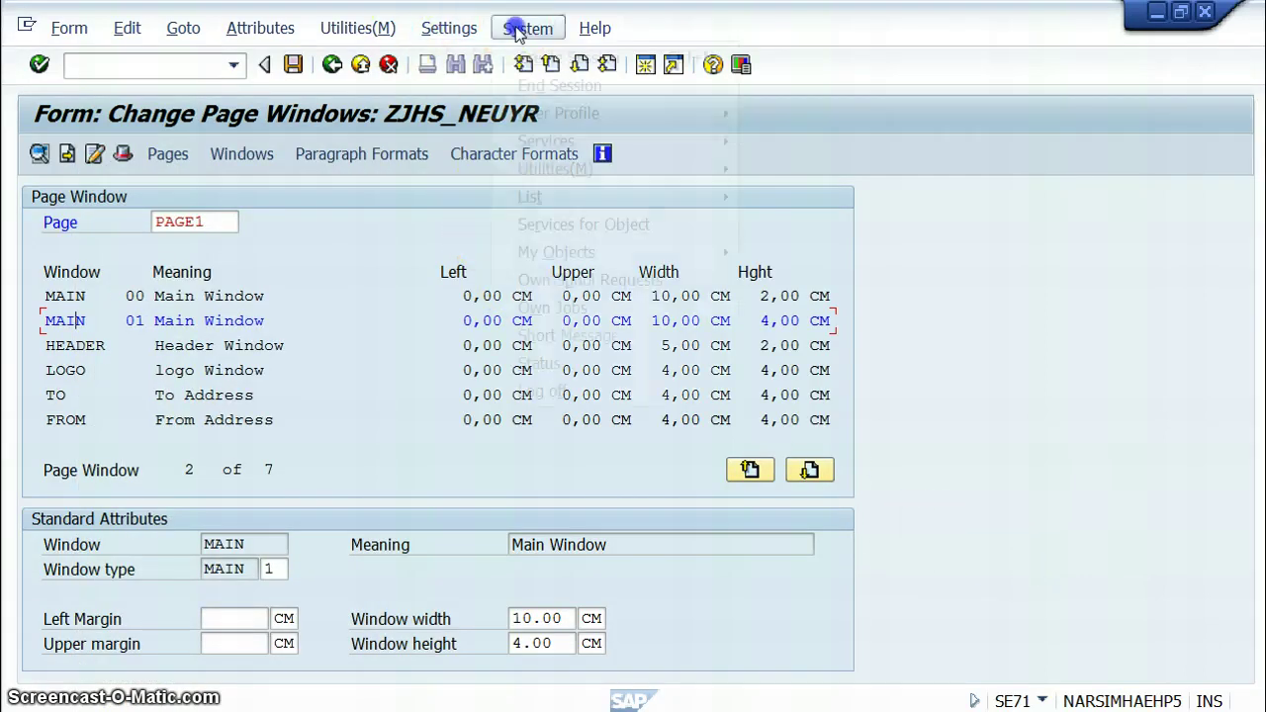
pyautogui.click(449, 27)
pyautogui.click(461, 61)
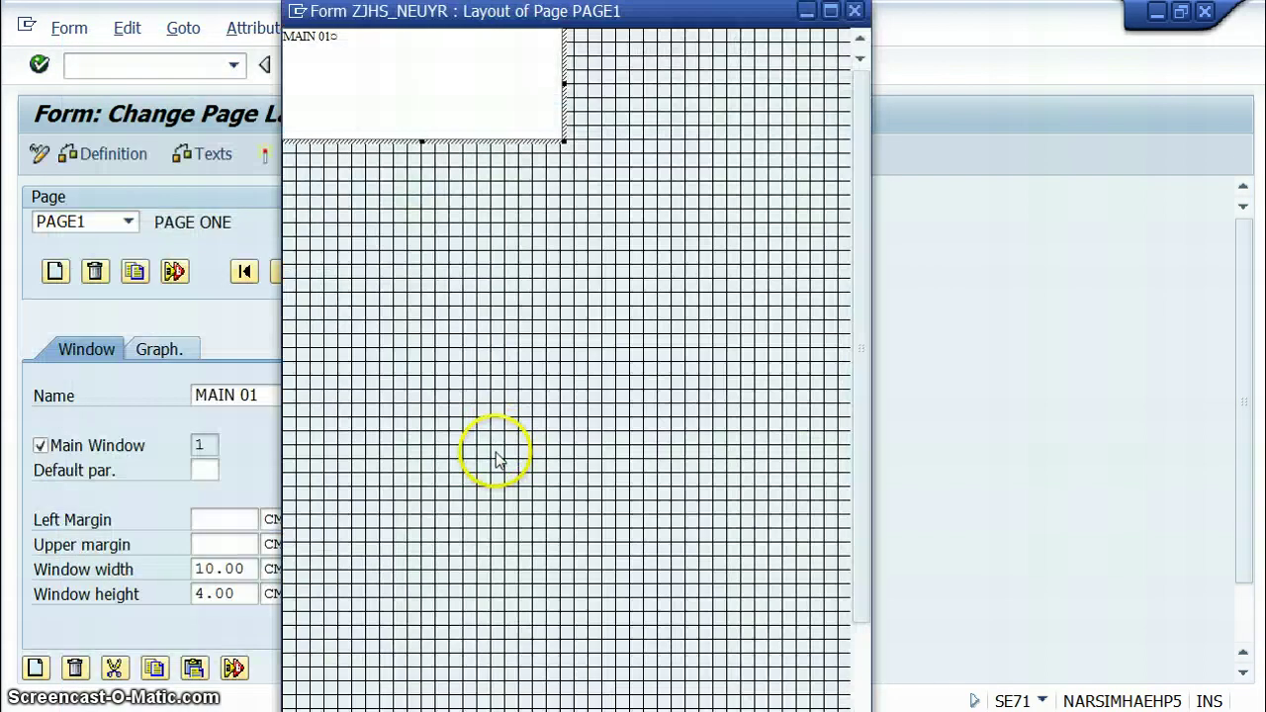
# Delete the MAIN 01 window from the PAGE1 layout.
pyautogui.moveTo(419, 99); pyautogui.dragTo(415, 255)
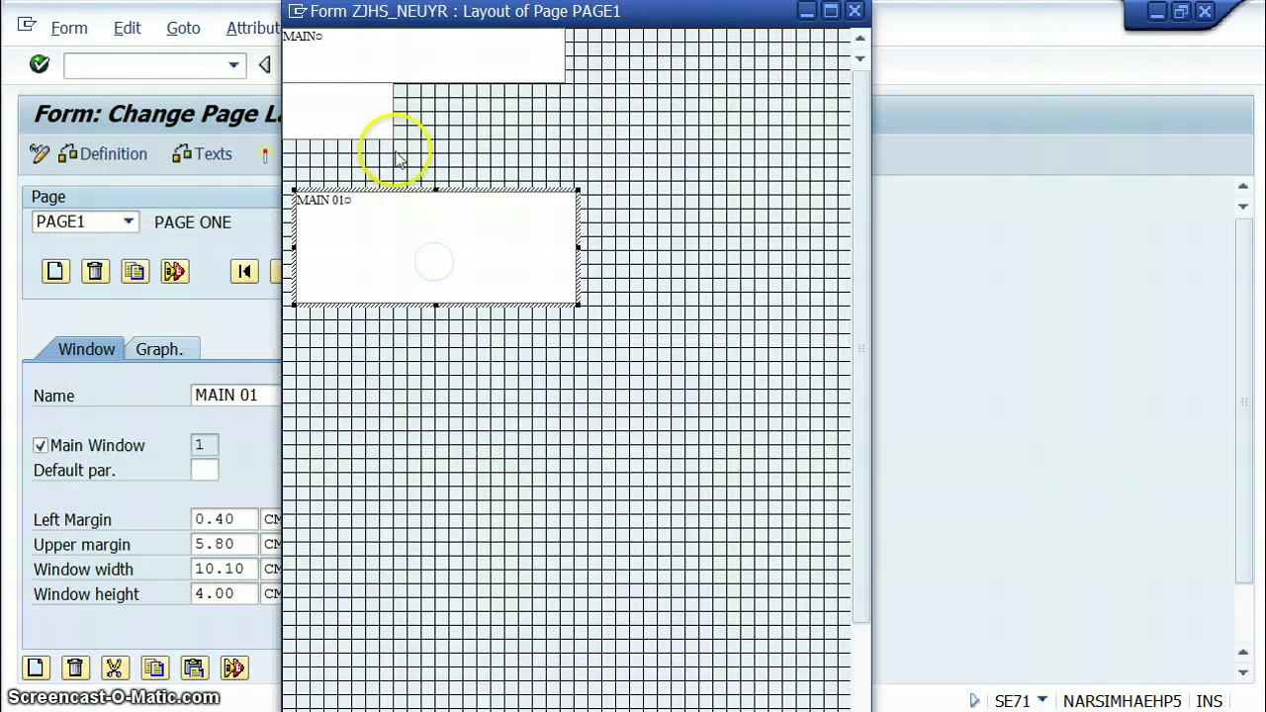
pyautogui.rightClick(473, 266)
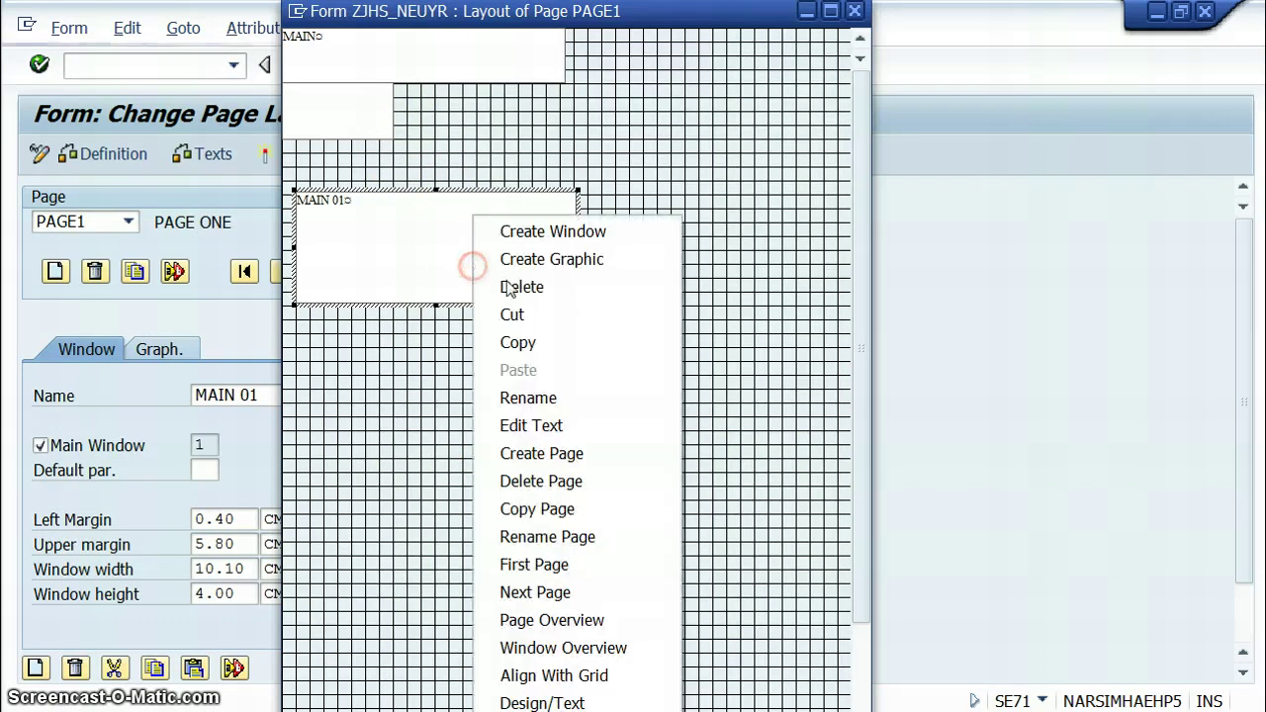
pyautogui.click(529, 284)
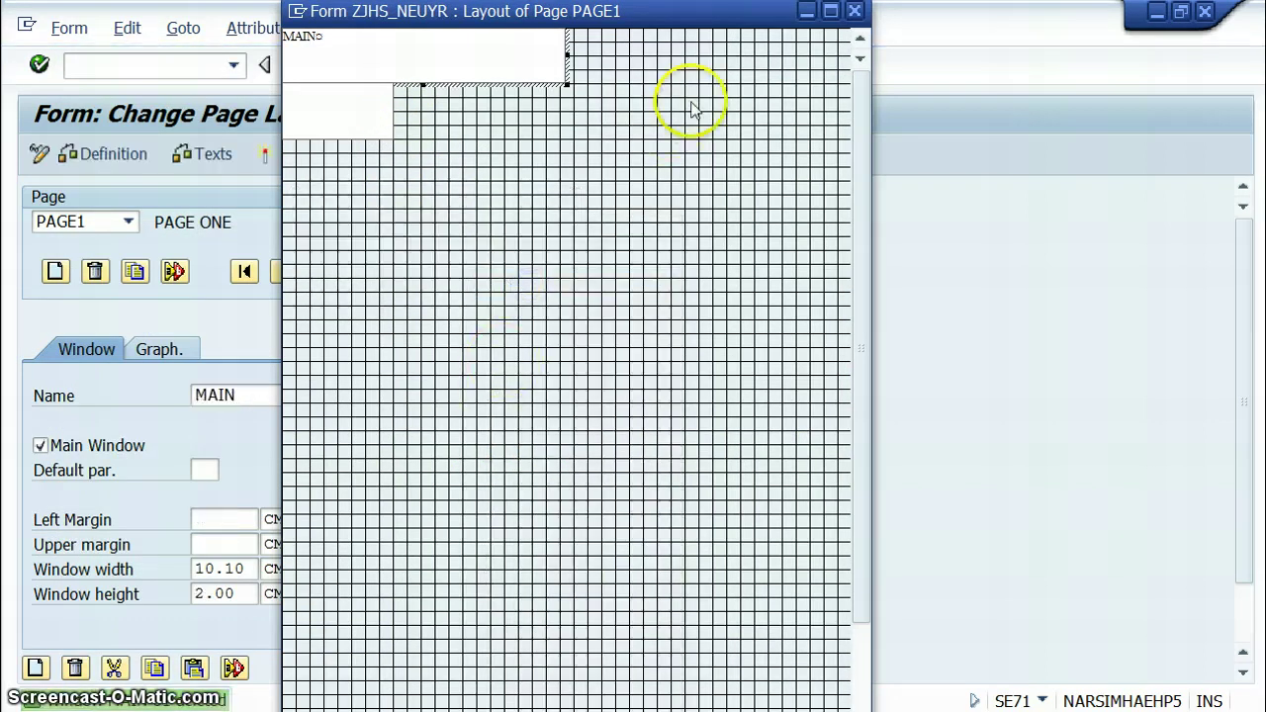
# Move the LOGO window to the page's upper-right corner, with about 14.5 cm left margin and 0.9 cm upper margin.
pyautogui.moveTo(436, 75); pyautogui.dragTo(354, 62)
pyautogui.moveTo(334, 119); pyautogui.dragTo(423, 362)
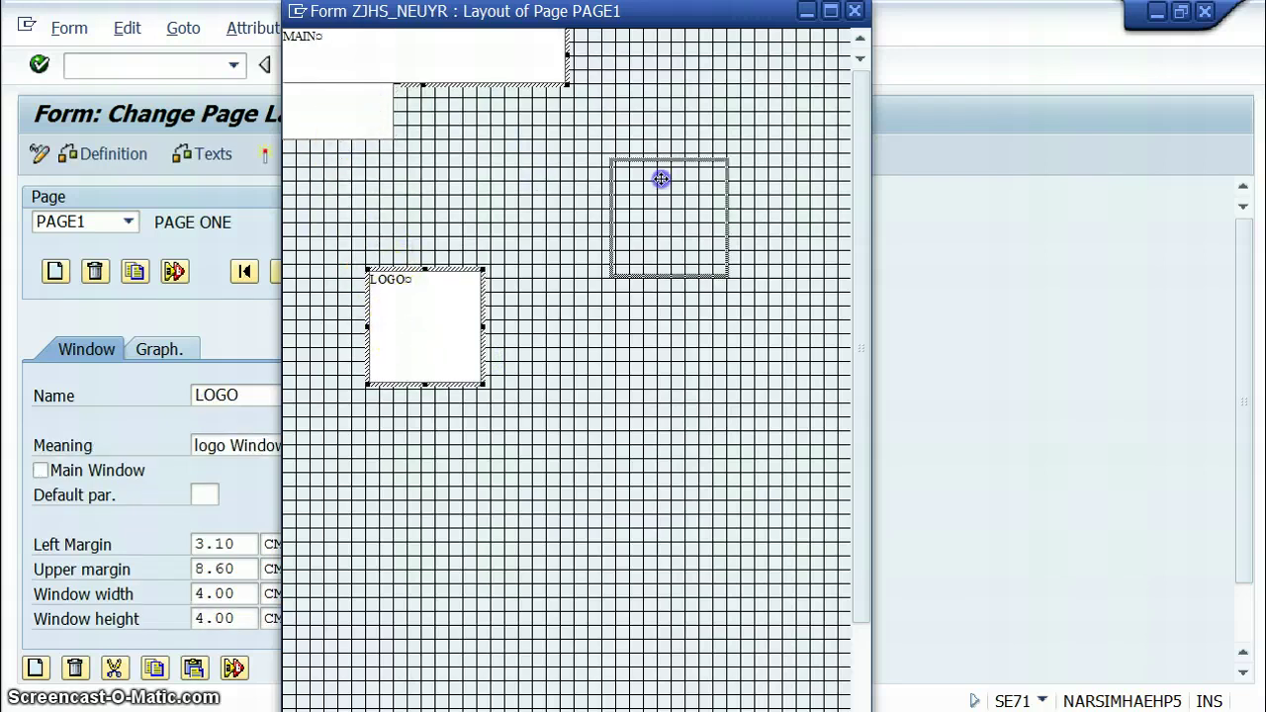
pyautogui.moveTo(661, 179); pyautogui.dragTo(730, 106)
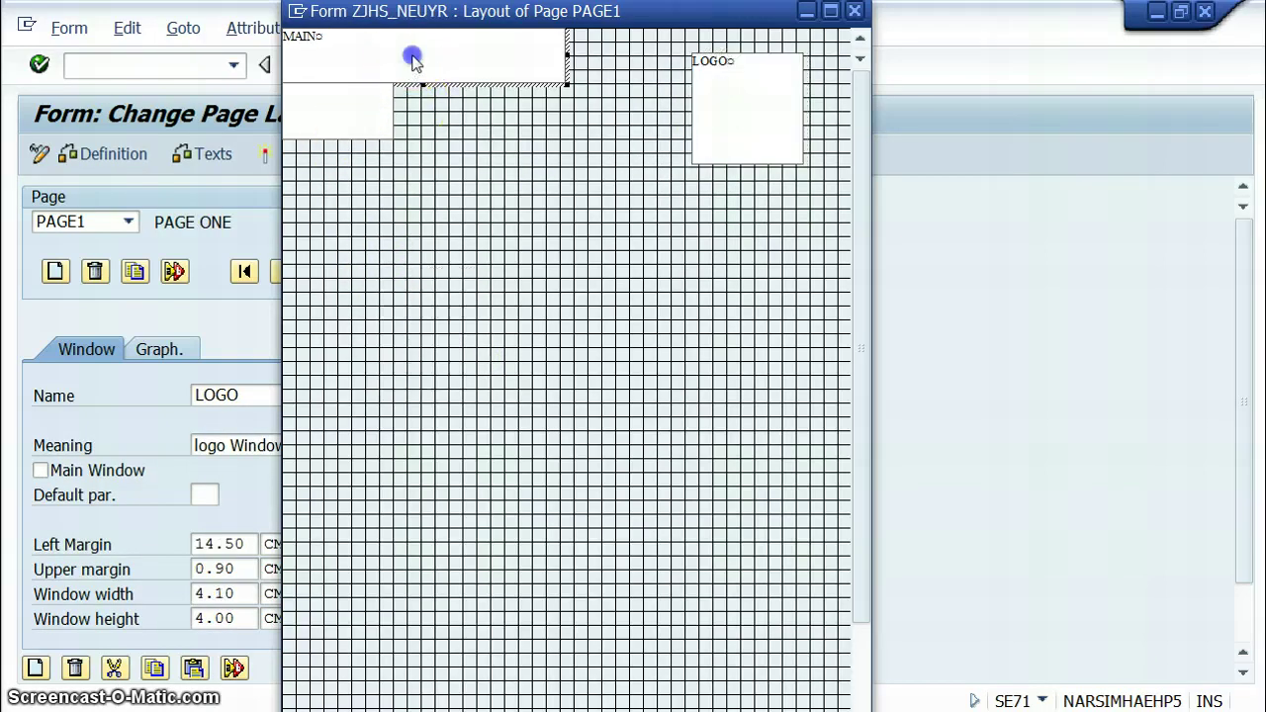
# Move the MAIN window down to about 9.1 cm upper margin and enlarge it to about 18 by 7.5 cm.
pyautogui.moveTo(413, 61); pyautogui.dragTo(439, 312)
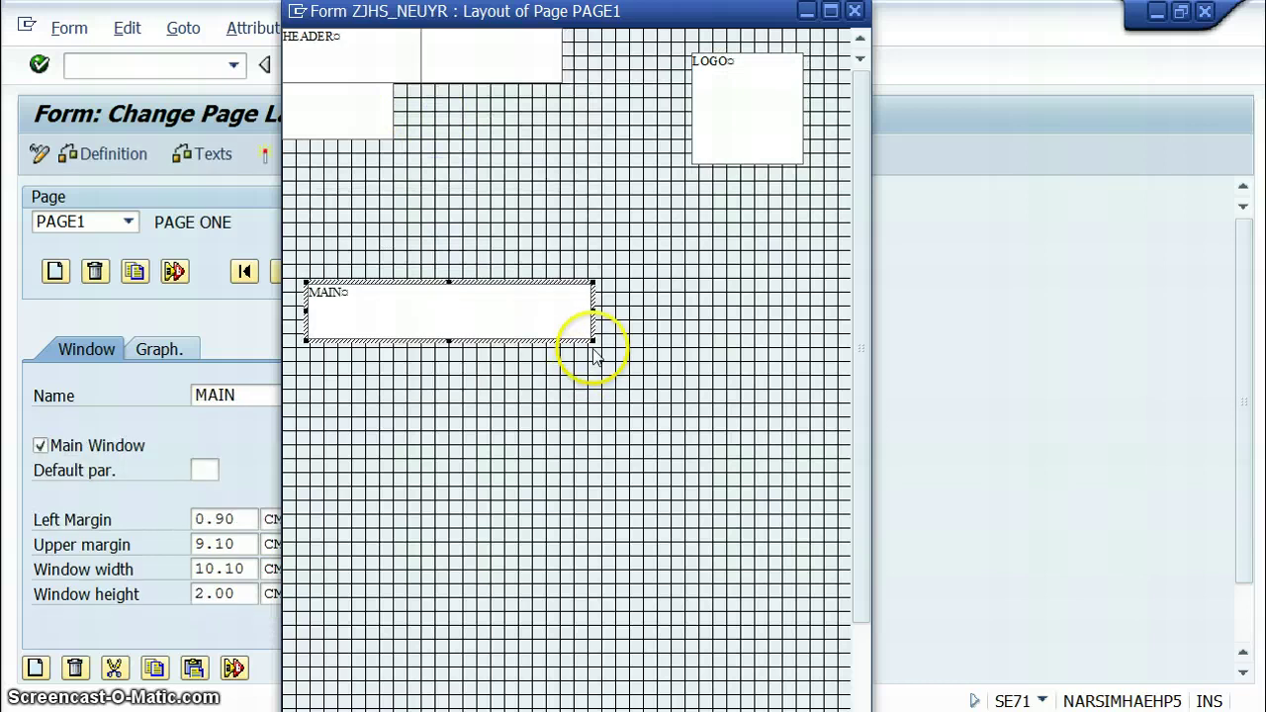
pyautogui.moveTo(592, 340); pyautogui.dragTo(812, 493)
# Place the overlapping HEADER and TO windows above MAIN and the FROM window below it.
pyautogui.moveTo(333, 50); pyautogui.dragTo(461, 198)
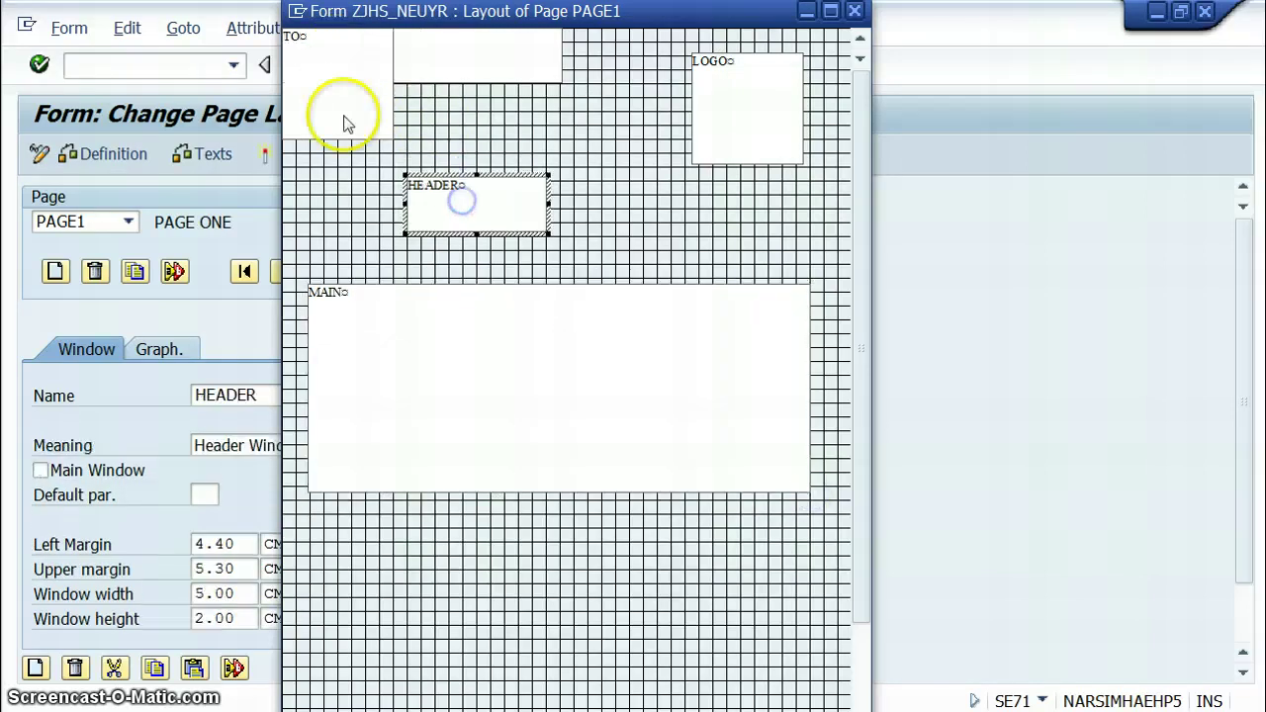
pyautogui.moveTo(357, 97); pyautogui.dragTo(363, 228)
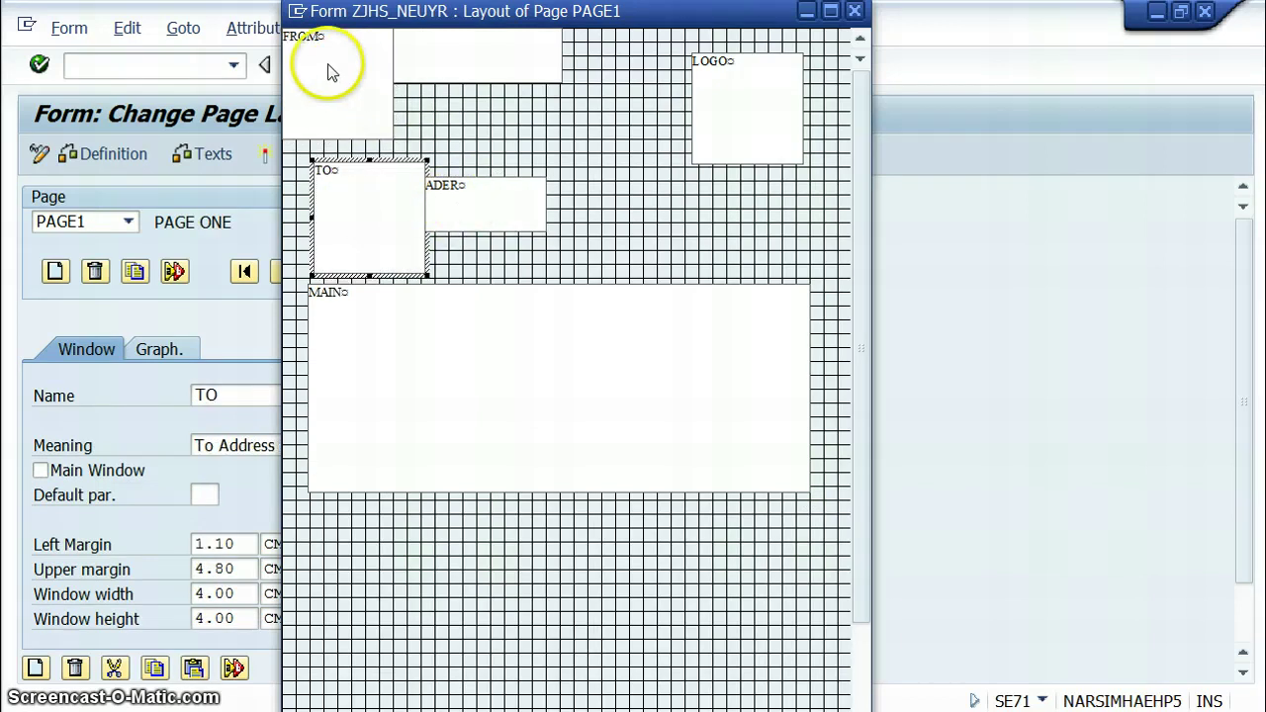
pyautogui.moveTo(325, 71); pyautogui.dragTo(362, 585)
# Shift MAIN to about 10.6 cm and TO to about 6.3 cm upper margin, and place HEADER above TO.
pyautogui.moveTo(426, 418); pyautogui.dragTo(435, 456)
pyautogui.click(376, 580)
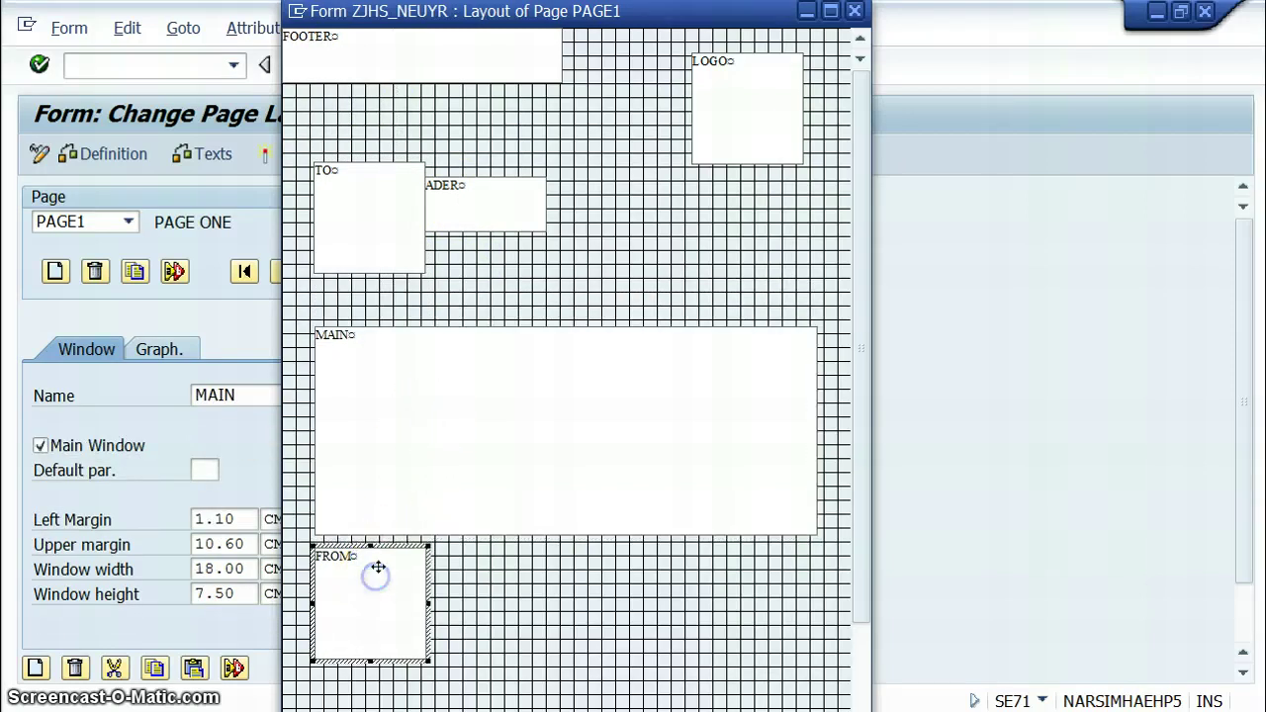
pyautogui.moveTo(374, 257); pyautogui.dragTo(366, 281)
pyautogui.moveTo(475, 227); pyautogui.dragTo(389, 146)
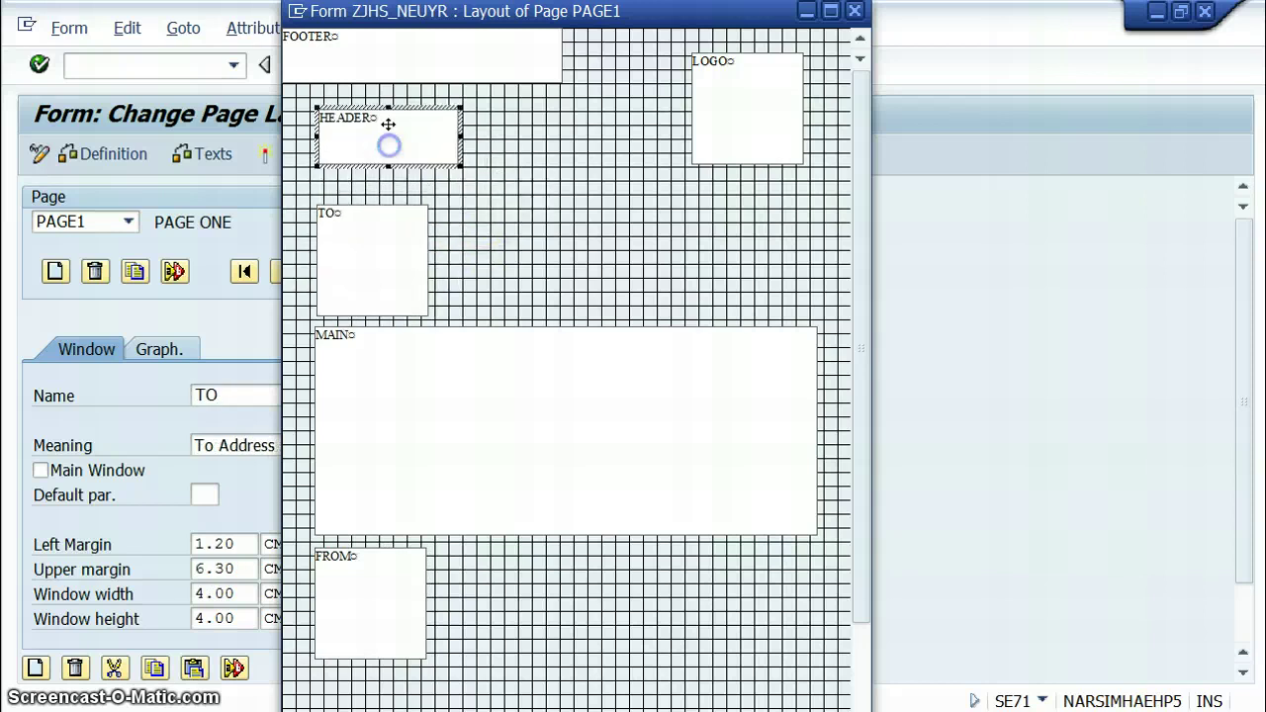
# Move the FOOTER window below FROM, with about 1.4 cm left margin and 22.7 cm upper margin.
pyautogui.moveTo(396, 48)
pyautogui.mouseDown()
pyautogui.moveTo(588, 545)
pyautogui.moveTo(498, 670)
pyautogui.moveTo(439, 683)
pyautogui.mouseUp()
pyautogui.scroll(-1, 856, 583)
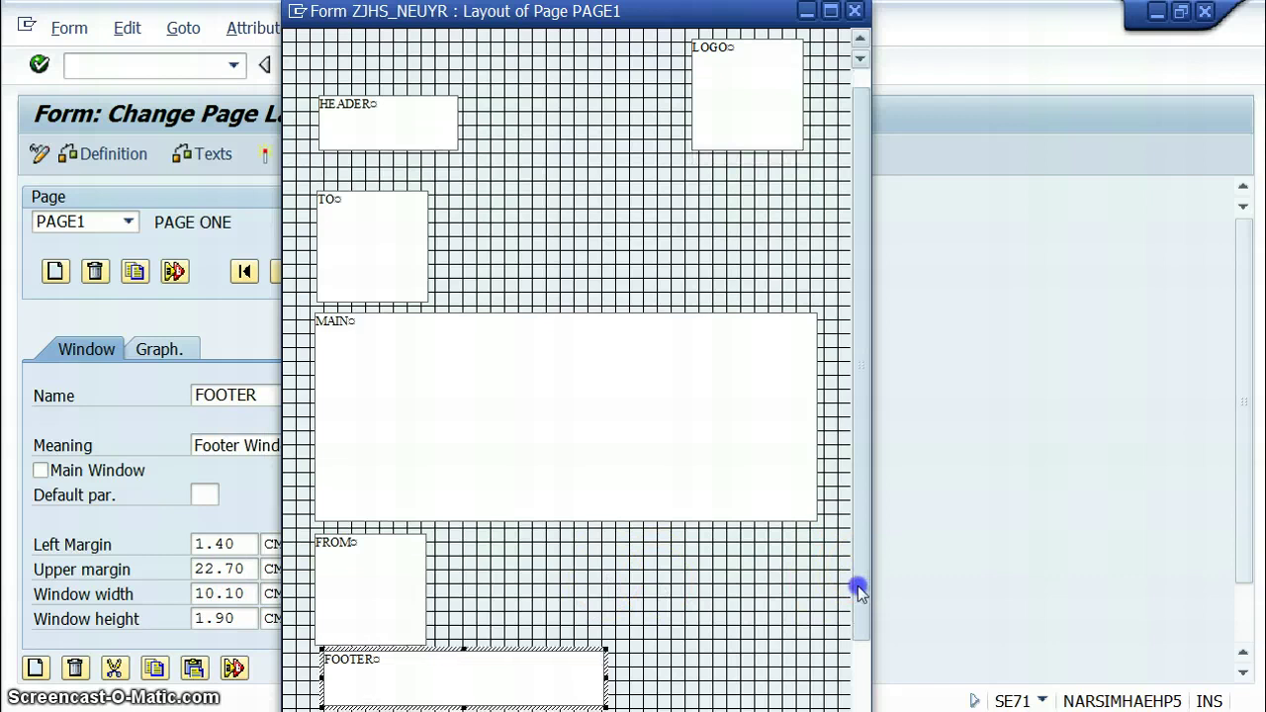
pyautogui.scroll(1, 858, 569)
# Enlarge the HEADER window to about 11.7 by 3.6 cm across the page's top and move LOGO beneath it.
pyautogui.moveTo(399, 139)
pyautogui.mouseDown()
pyautogui.moveTo(390, 68)
pyautogui.moveTo(594, 144)
pyautogui.moveTo(643, 148)
pyautogui.mouseUp()
pyautogui.moveTo(736, 164)
pyautogui.mouseDown()
pyautogui.moveTo(699, 161)
pyautogui.moveTo(704, 181)
pyautogui.moveTo(526, 288)
pyautogui.moveTo(522, 263)
pyautogui.mouseUp()
# Move the TO, MAIN and FROM windows up to close the gaps, lining up TO and HEADER along the left margin.
pyautogui.moveTo(370, 277); pyautogui.dragTo(373, 241)
pyautogui.moveTo(410, 390)
pyautogui.mouseDown()
pyautogui.moveTo(416, 405)
pyautogui.moveTo(413, 385)
pyautogui.mouseUp()
pyautogui.click(376, 265)
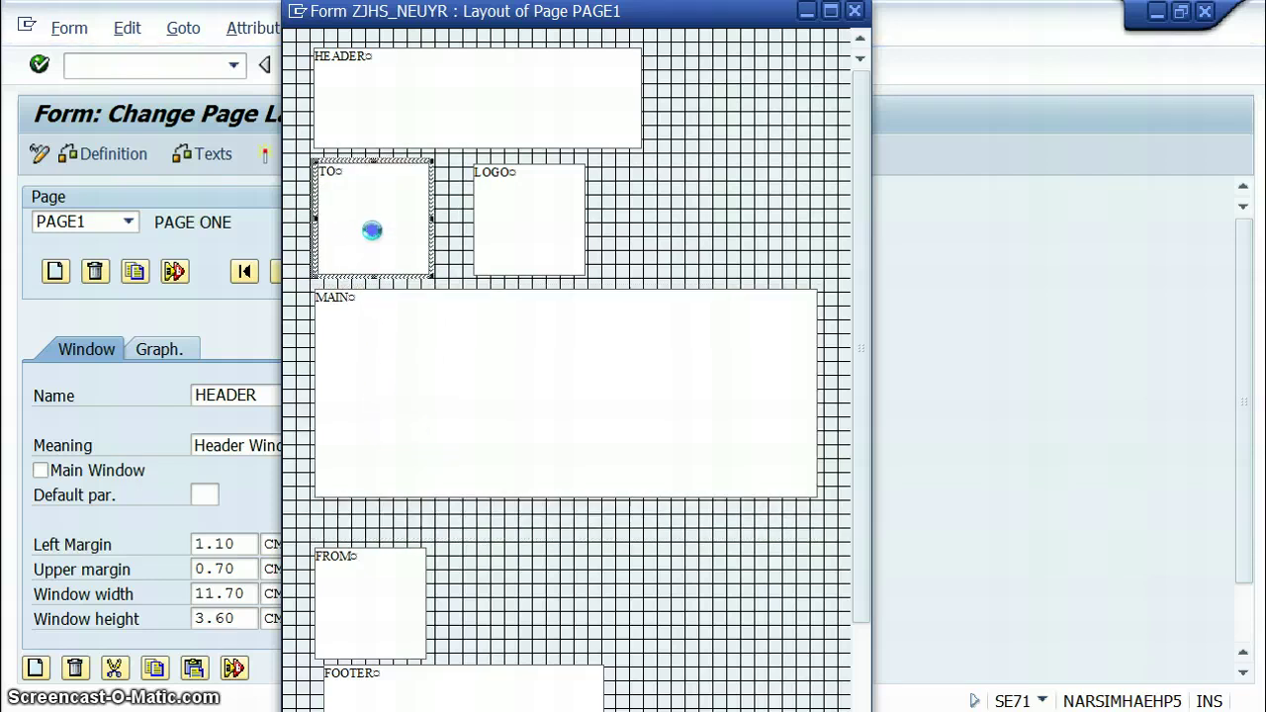
pyautogui.click(415, 114)
pyautogui.moveTo(414, 113); pyautogui.dragTo(416, 115)
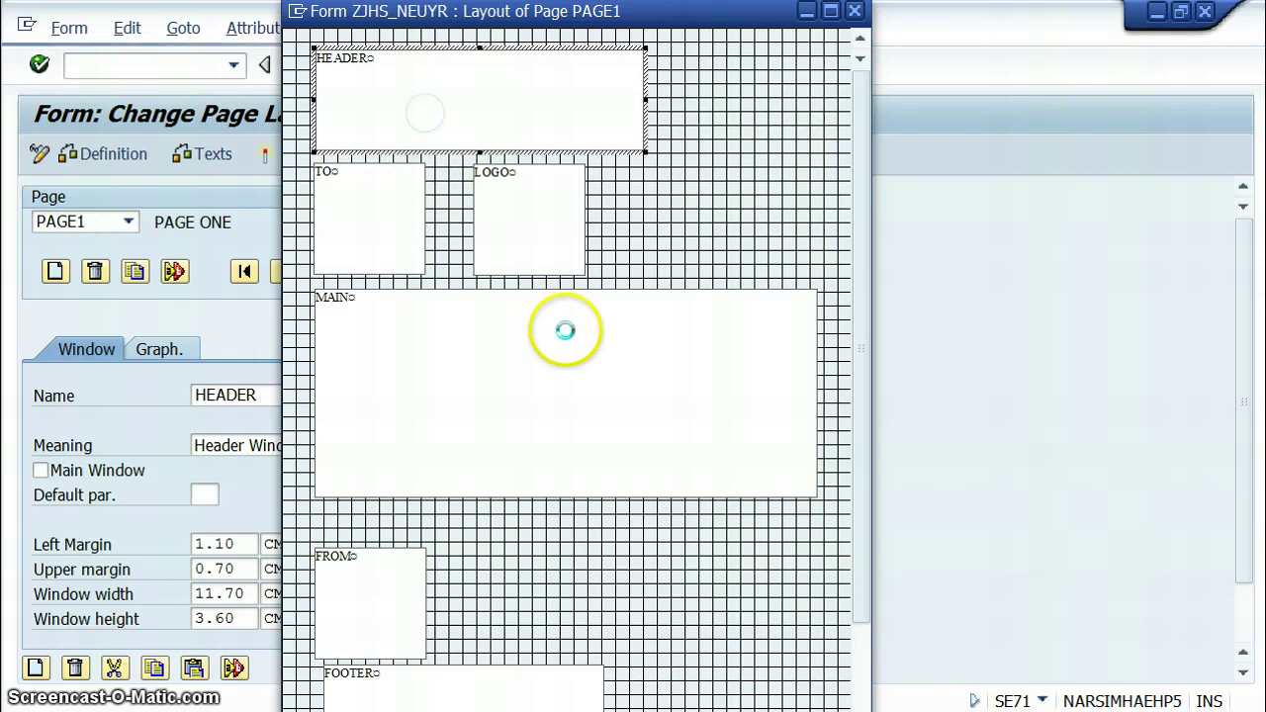
pyautogui.click(351, 606)
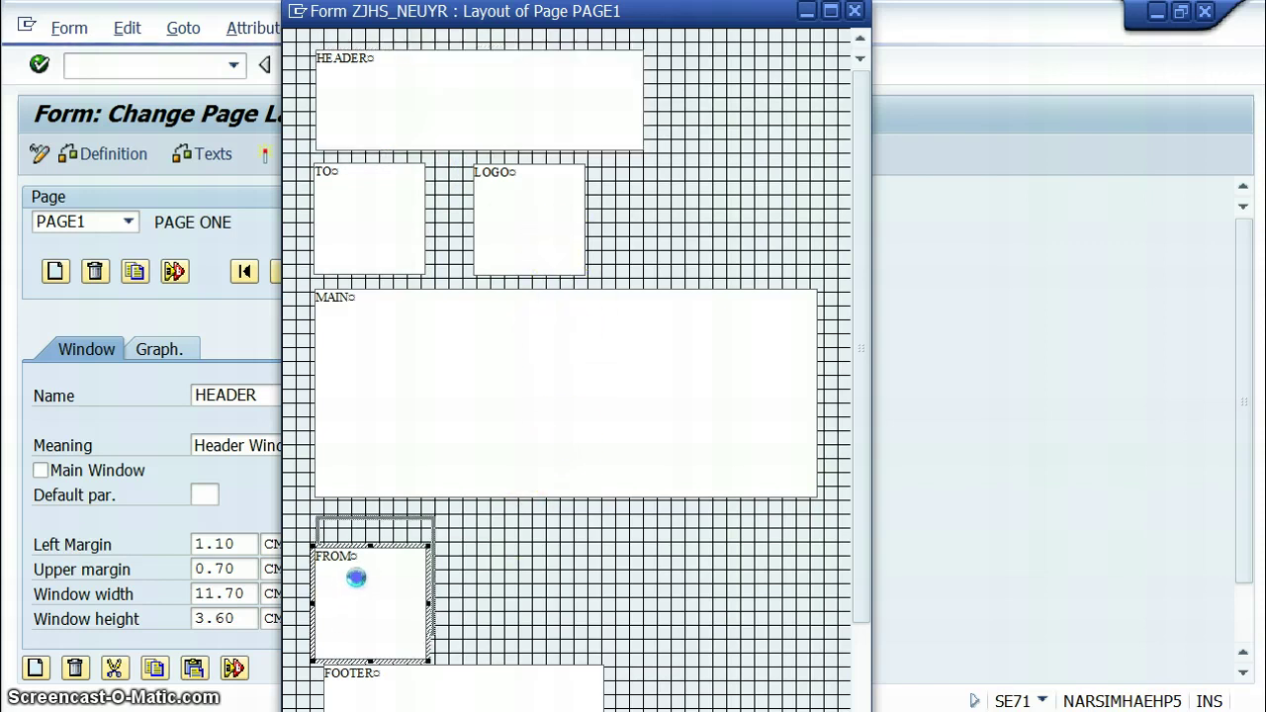